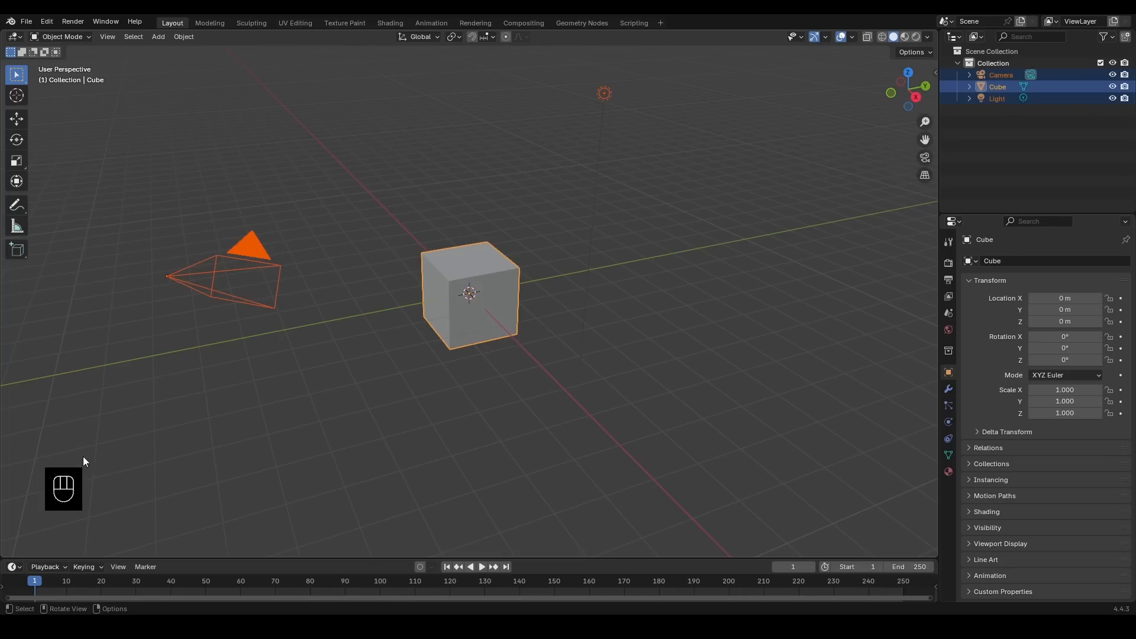
# Step: Deselect all objects, then examine the Screencast Keys add-on's details among the installed extensions in the preferences
pyautogui.click(208, 450)
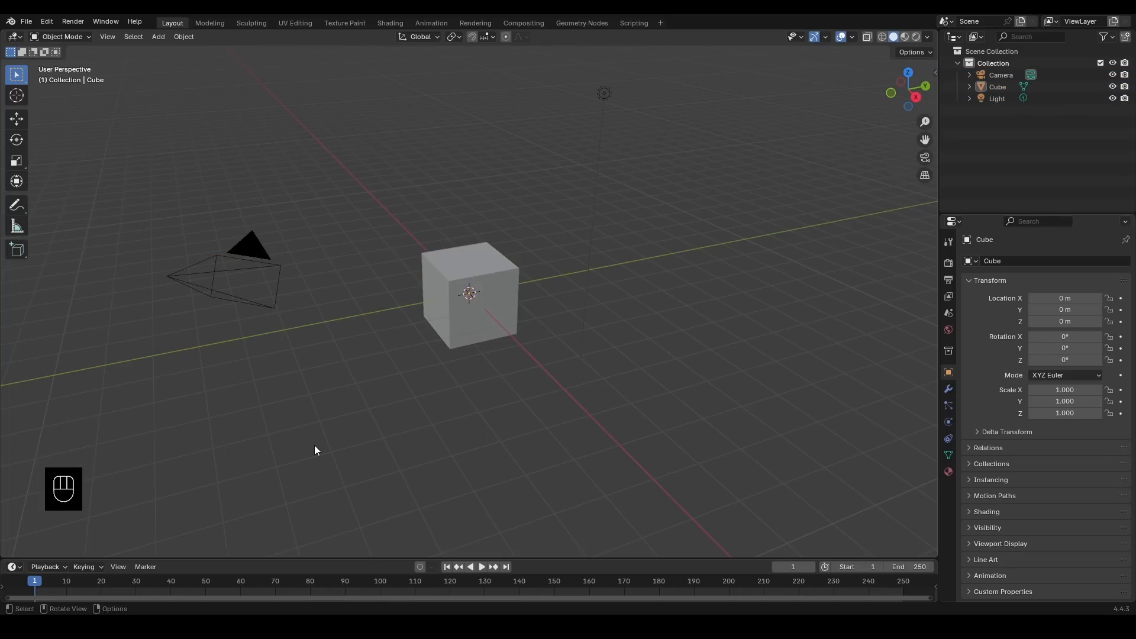
pyautogui.click(26, 22)
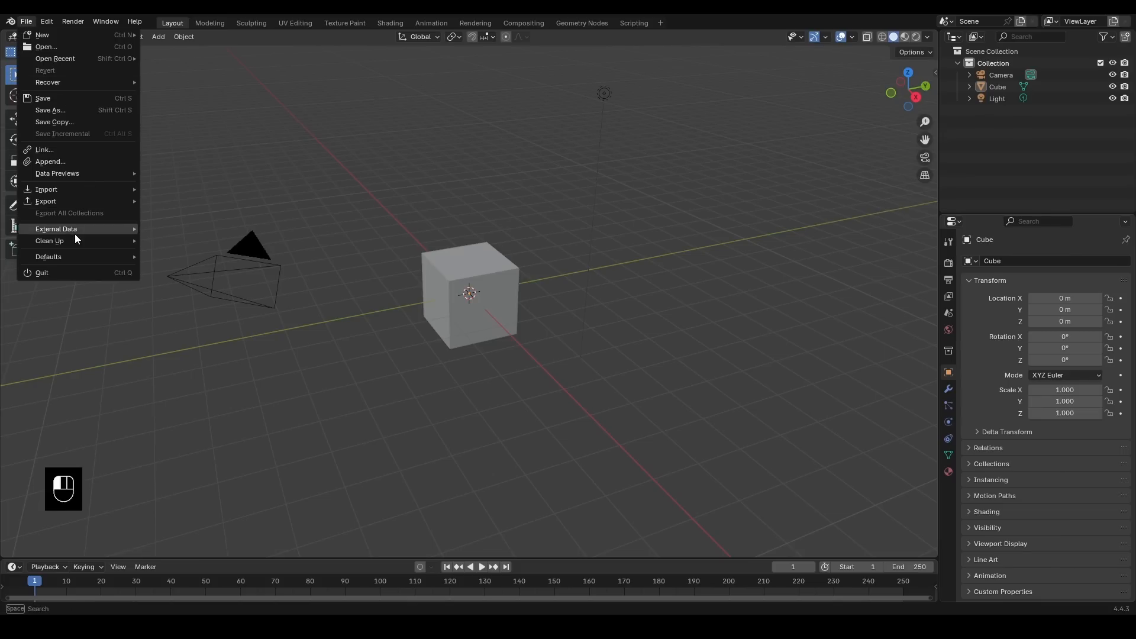
pyautogui.moveTo(47, 22)
pyautogui.click(81, 172)
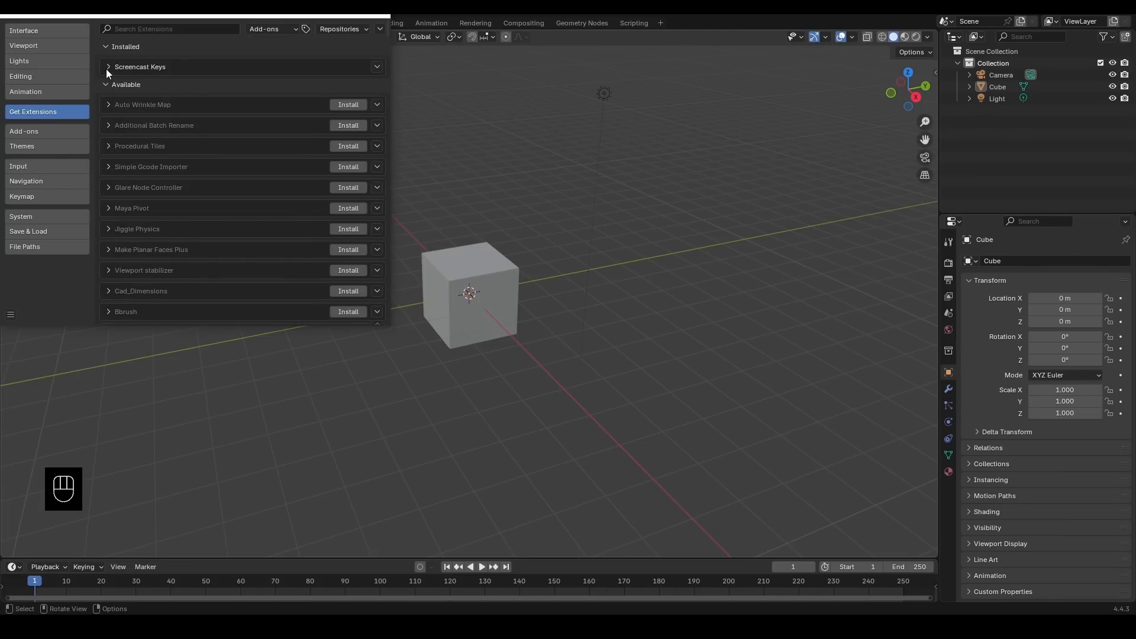
pyautogui.click(109, 67)
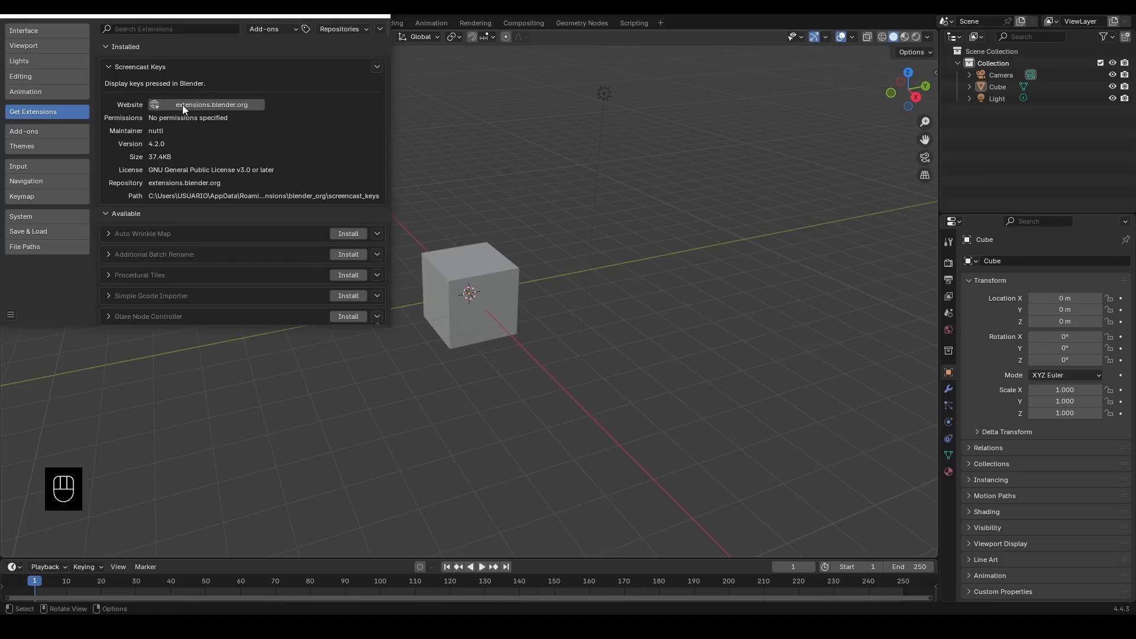
pyautogui.click(110, 67)
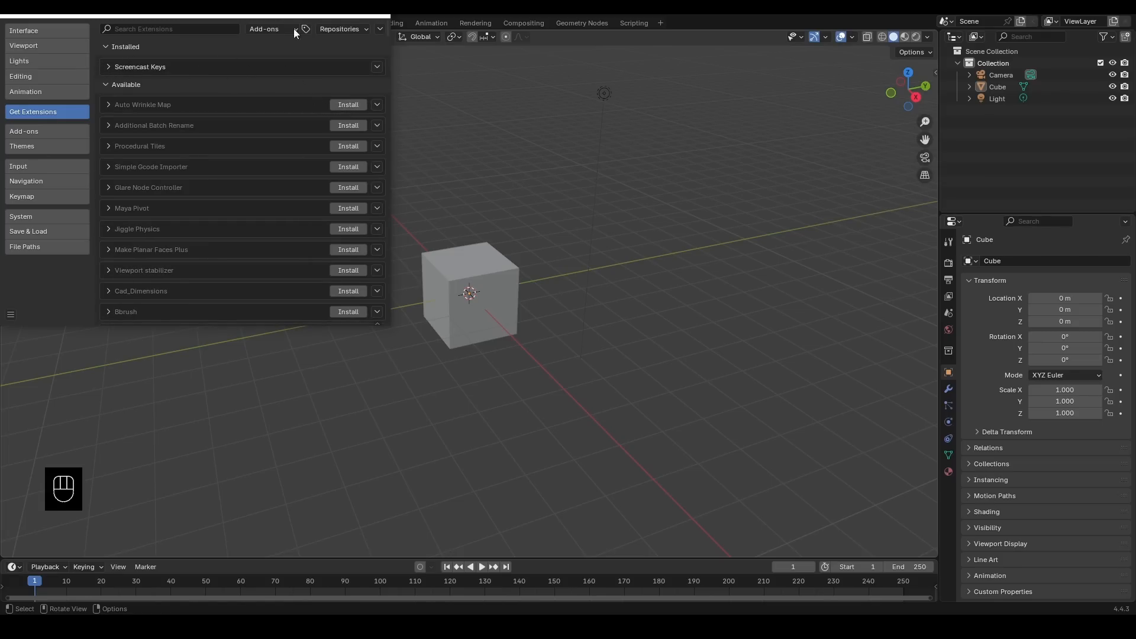
pyautogui.click(644, 207)
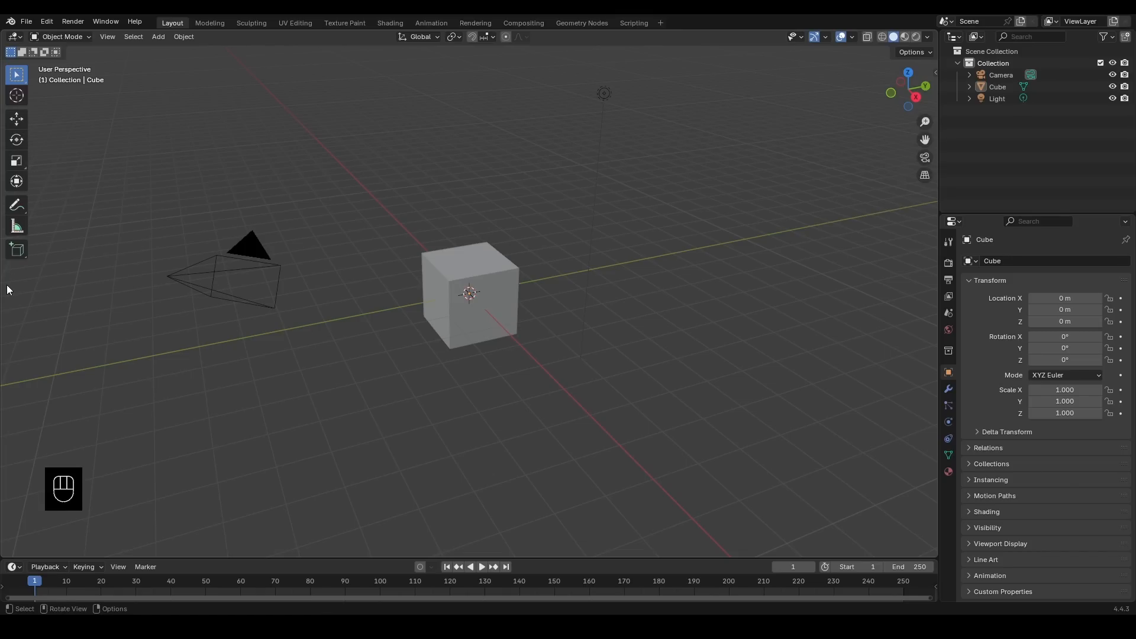
# Step: Select the cube, camera and light one after another to identify the default scene objects, finishing with the light
pyautogui.click(488, 311)
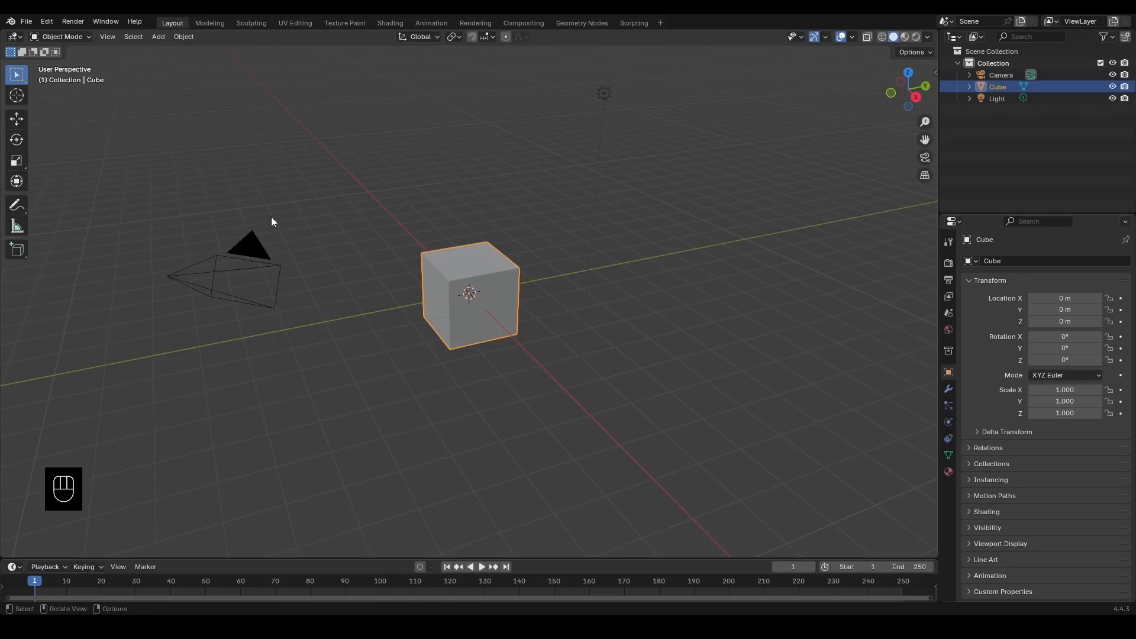
pyautogui.click(1003, 79)
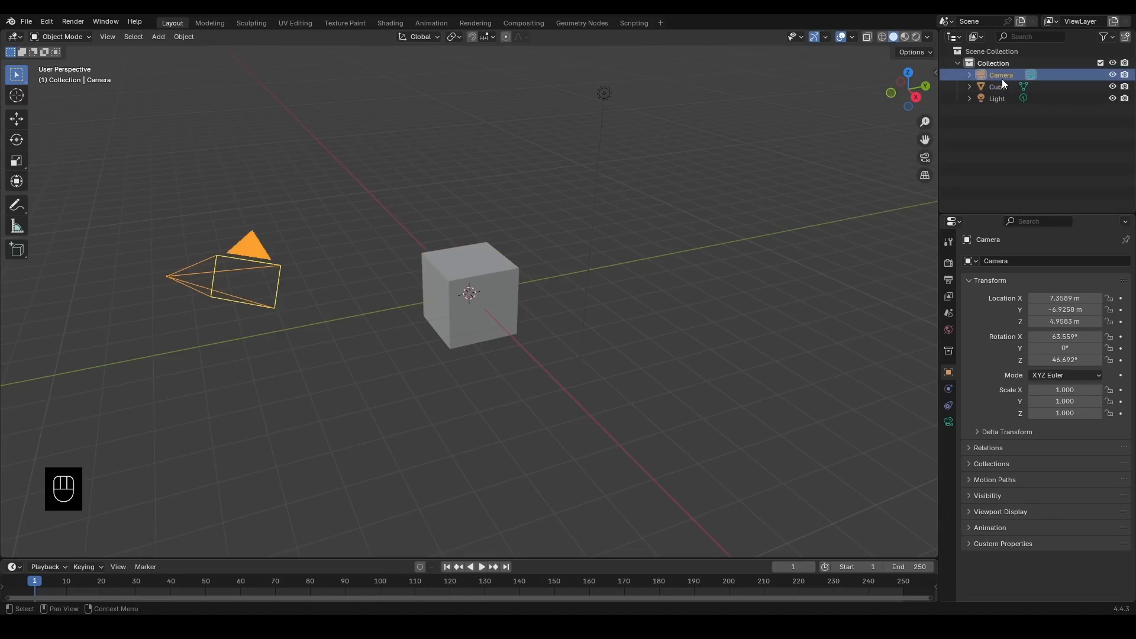
pyautogui.click(605, 93)
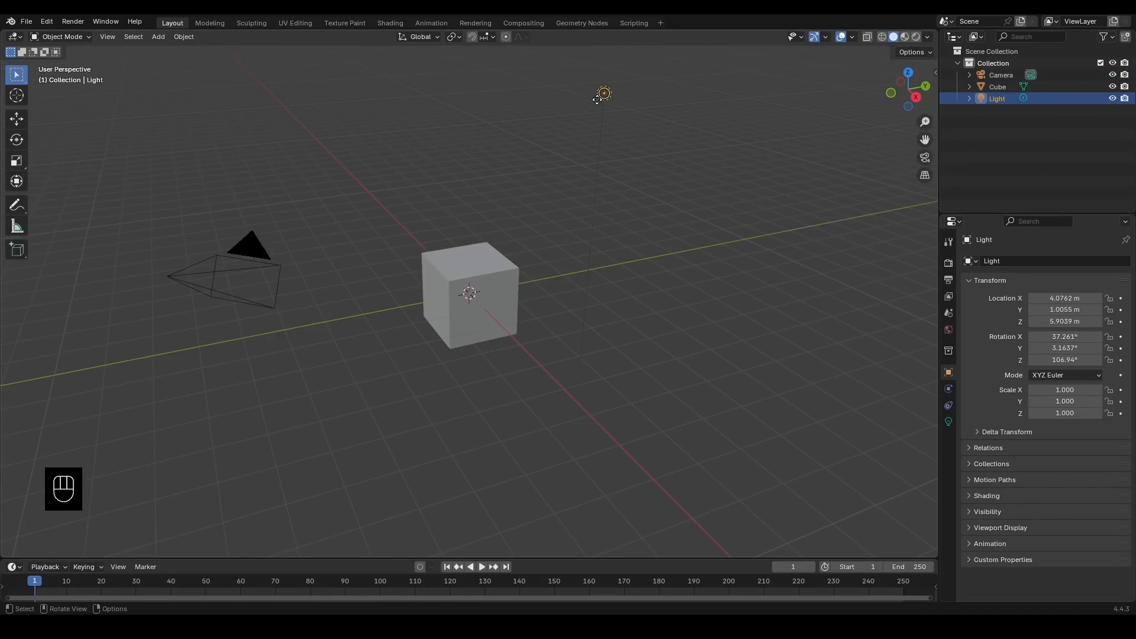
pyautogui.click(250, 244)
pyautogui.click(453, 273)
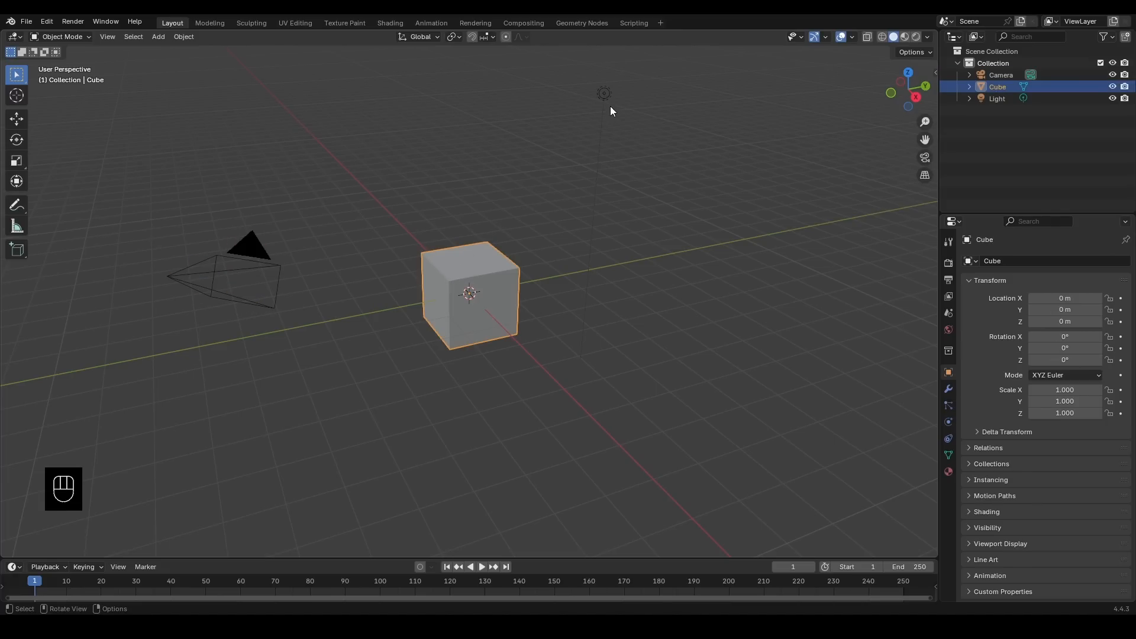
pyautogui.click(604, 94)
pyautogui.click(494, 249)
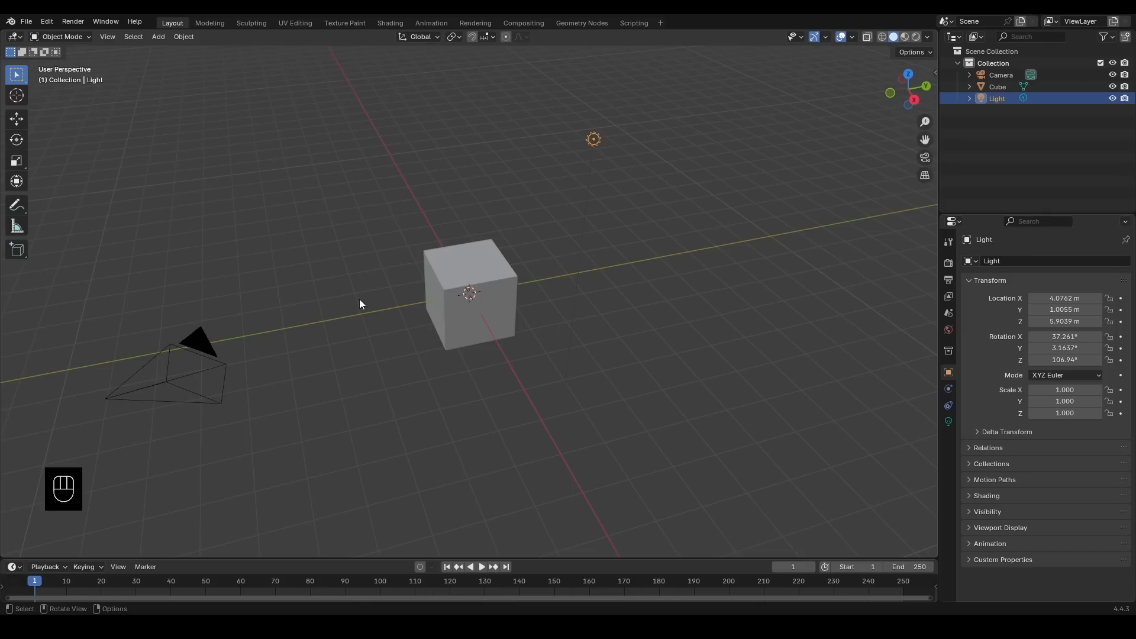
# Step: Examine the default scene by orbiting around the cube, panning across it and zooming in and out
pyautogui.moveTo(318, 306); pyautogui.dragTo(371, 381, button='middle')
pyautogui.moveTo(726, 284); pyautogui.dragTo(627, 339, button='middle')
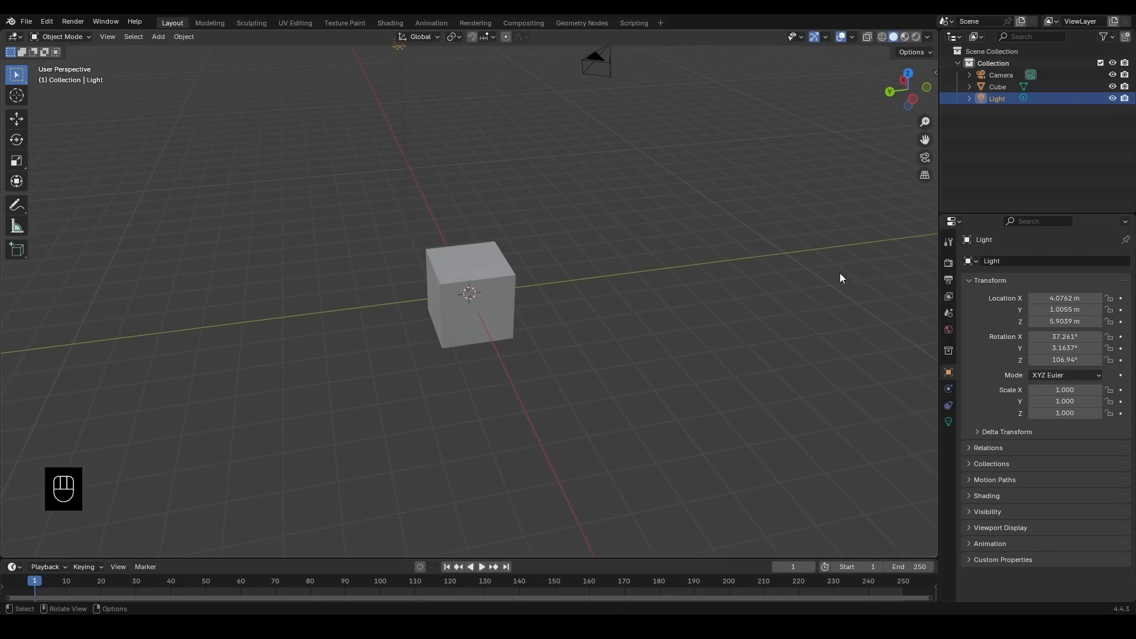
pyautogui.moveTo(842, 277); pyautogui.dragTo(490, 339, button='middle')
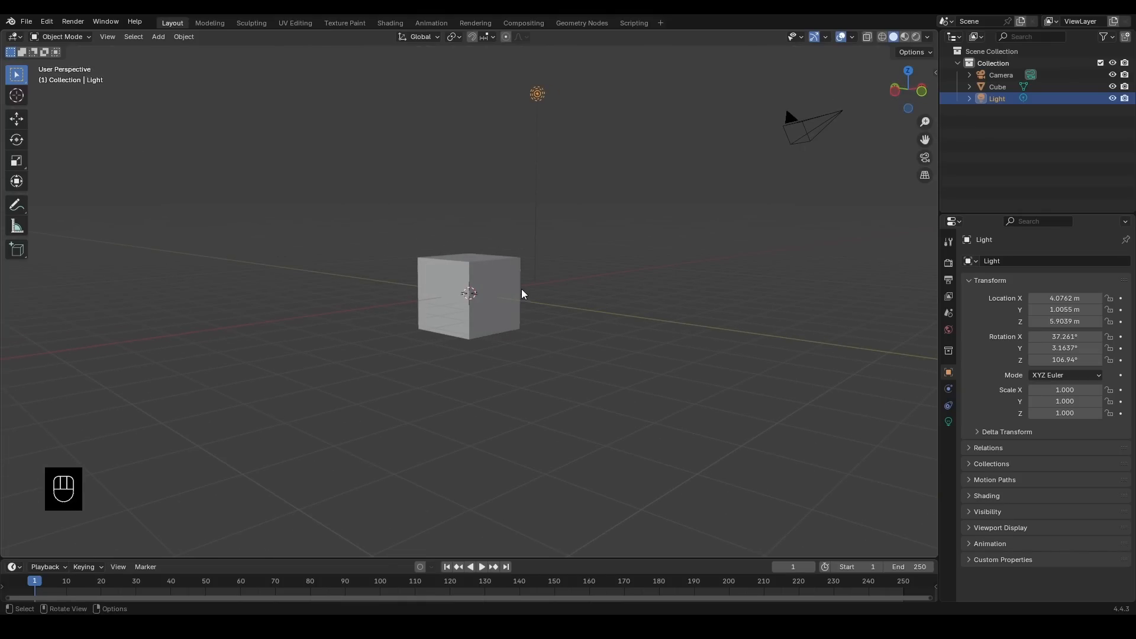
pyautogui.keyDown('shift'); pyautogui.moveTo(604, 257); pyautogui.dragTo(408, 236, button='middle'); pyautogui.keyUp('shift')
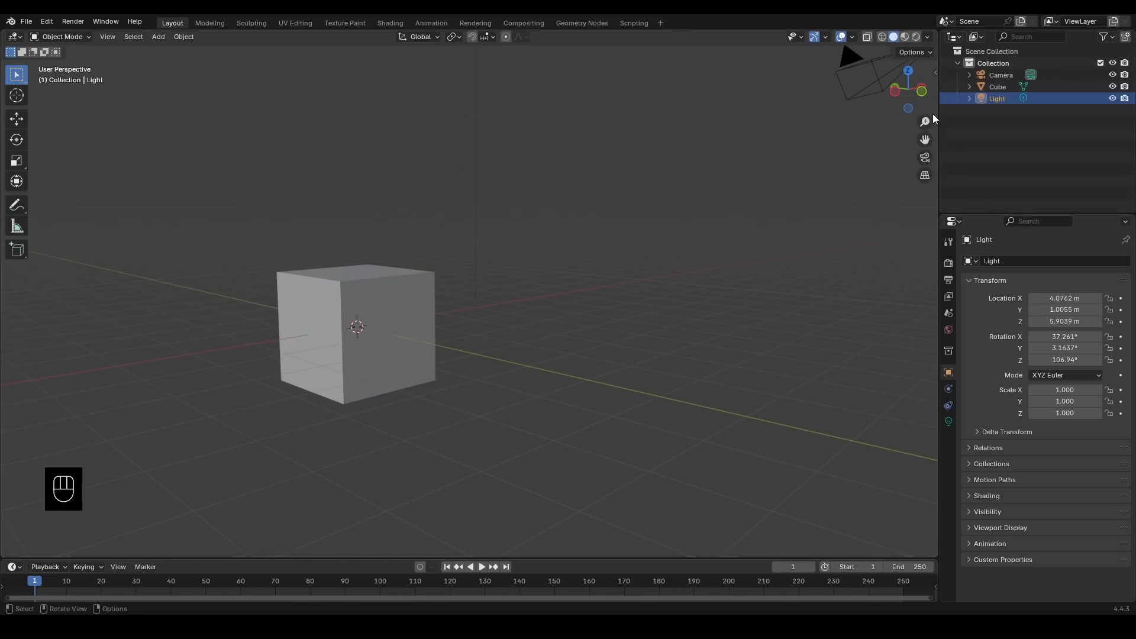
pyautogui.moveTo(925, 121); pyautogui.dragTo(976, 117)
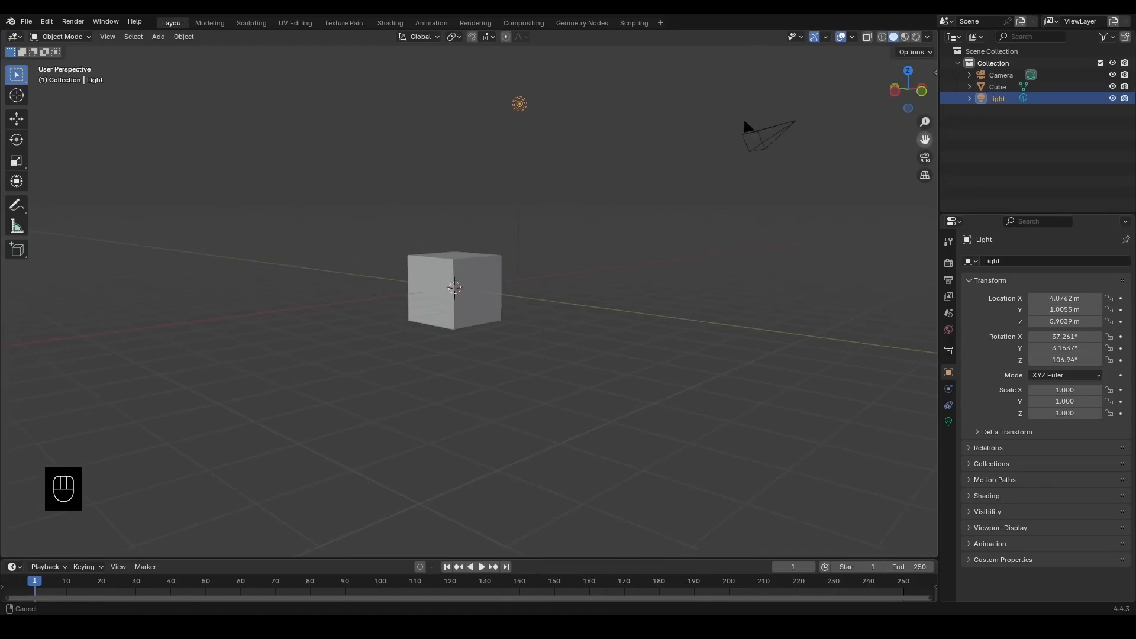
# Step: Select the camera and check what it frames by switching between the camera view and the free view
pyautogui.click(925, 158)
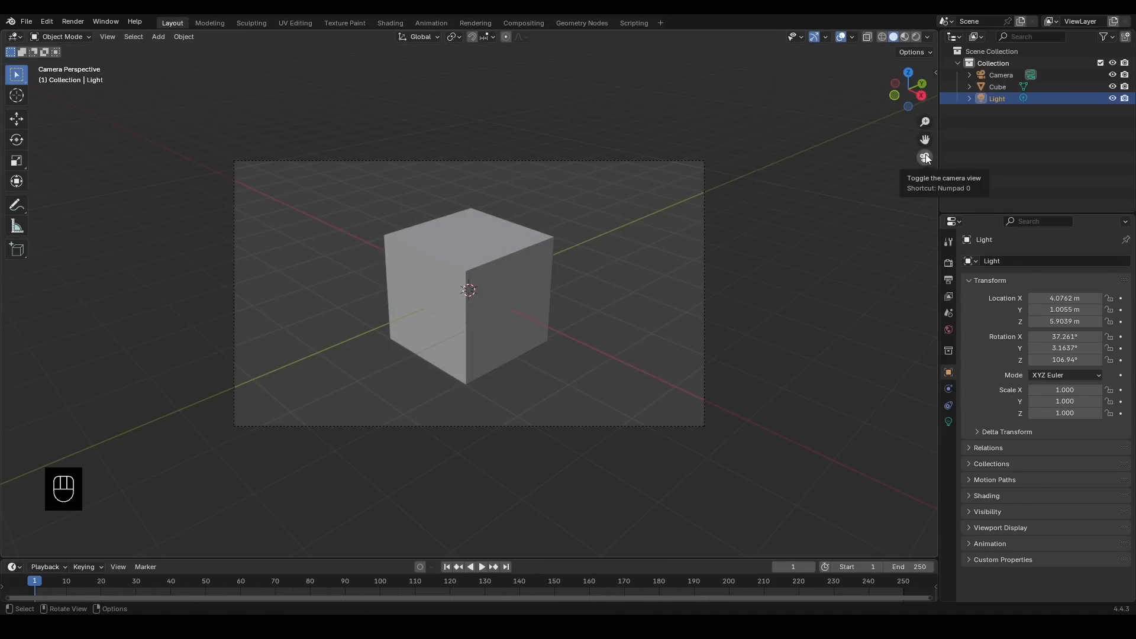
pyautogui.click(925, 158)
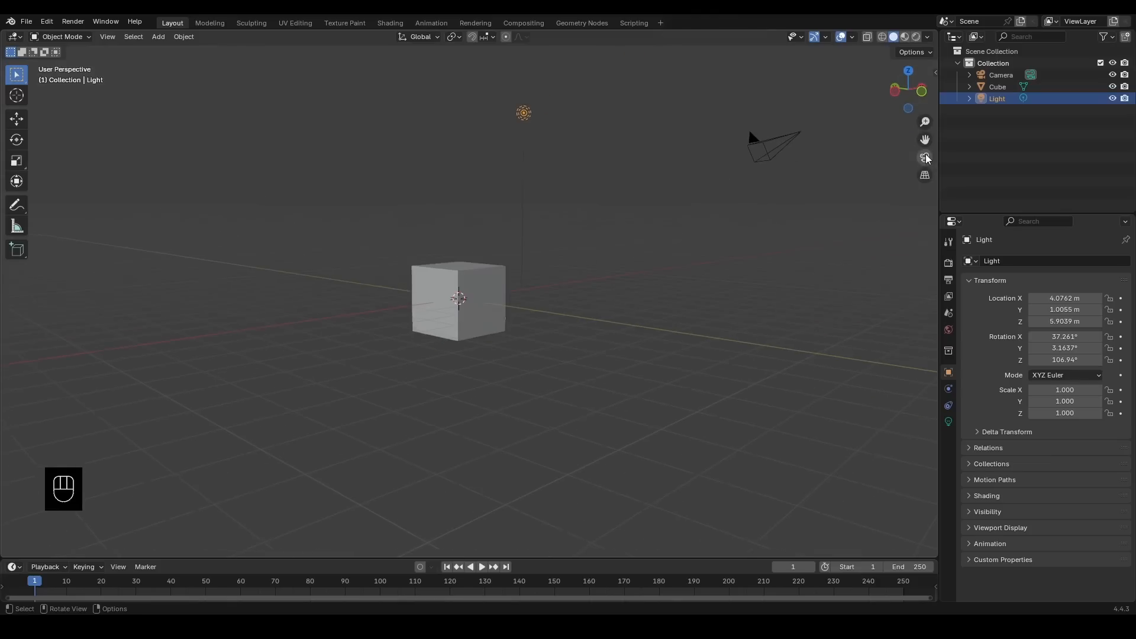
pyautogui.click(778, 140)
pyautogui.moveTo(821, 210); pyautogui.dragTo(678, 65)
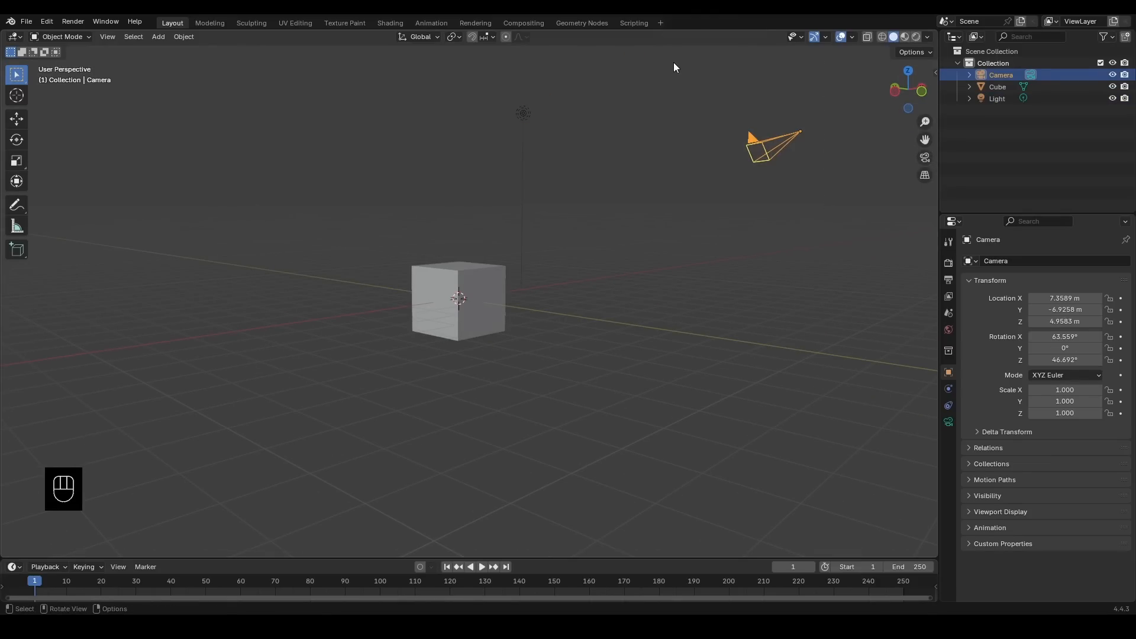
pyautogui.click(927, 160)
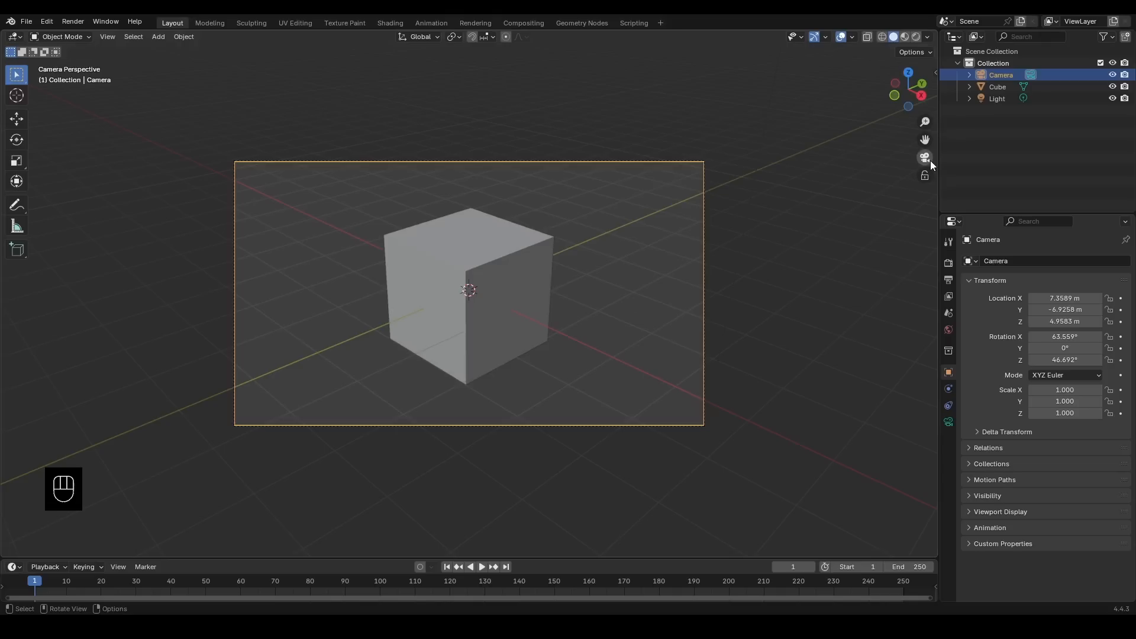
pyautogui.click(926, 160)
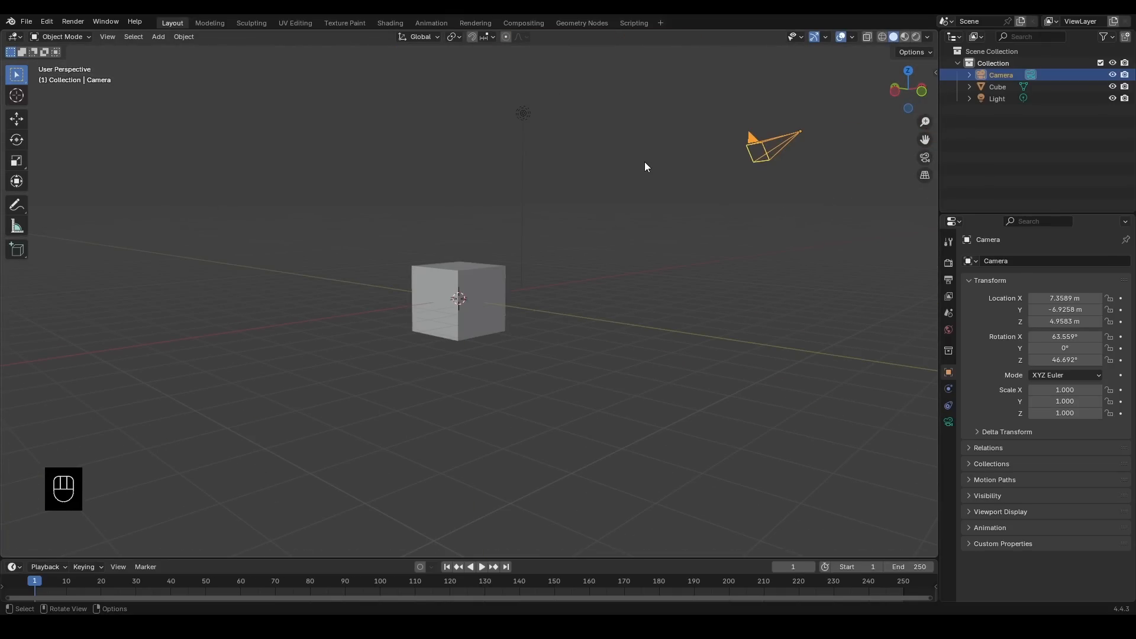
pyautogui.press('KP_0')
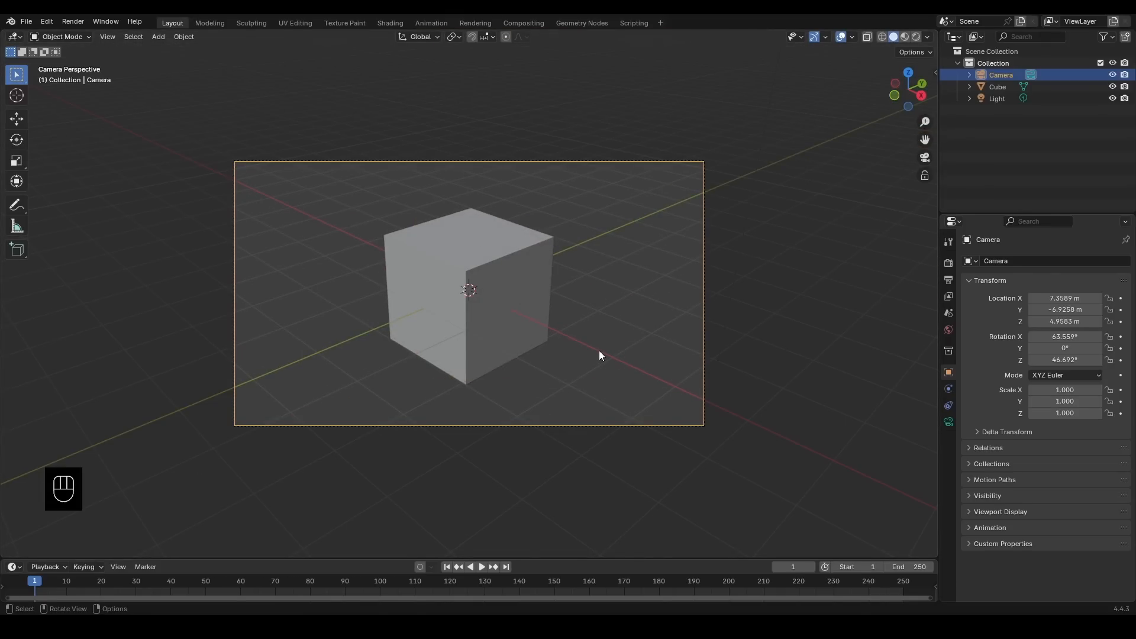
pyautogui.press('KP_0')
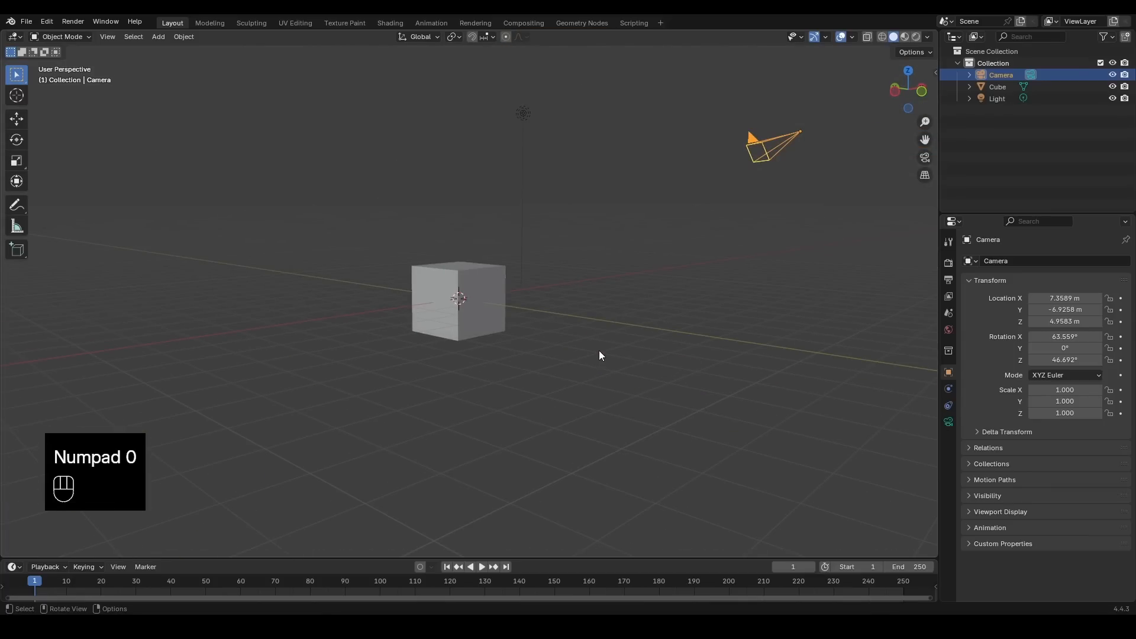
# Step: Compare the cube up close in orthographic and perspective projection, finishing in perspective
pyautogui.click(925, 176)
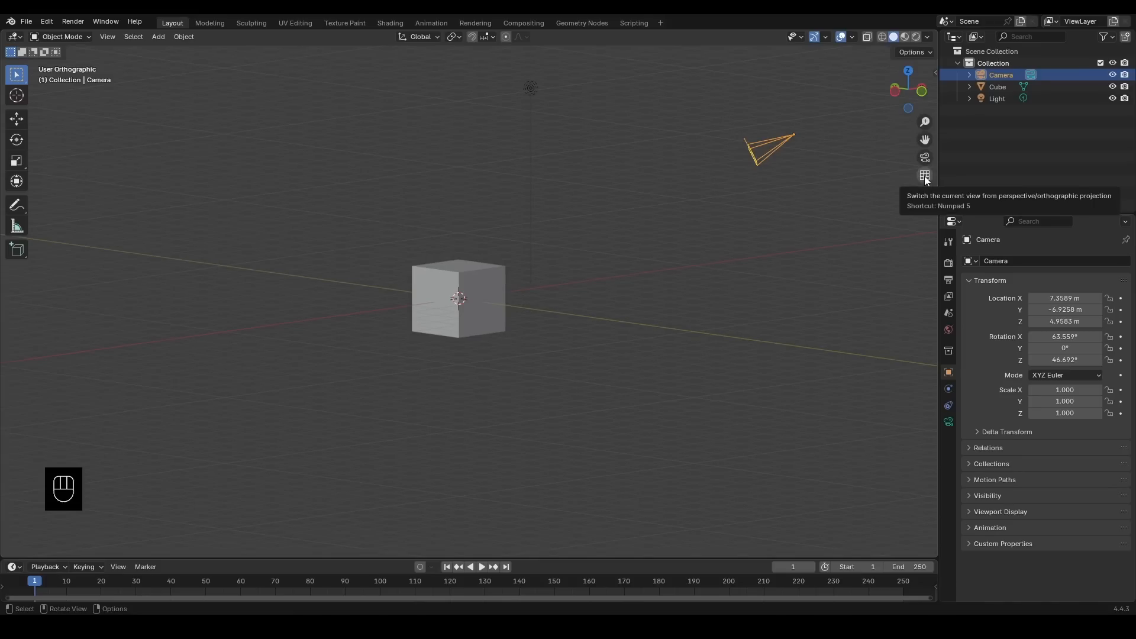
pyautogui.click(925, 176)
pyautogui.click(925, 176)
pyautogui.scroll(5, 420, 299)
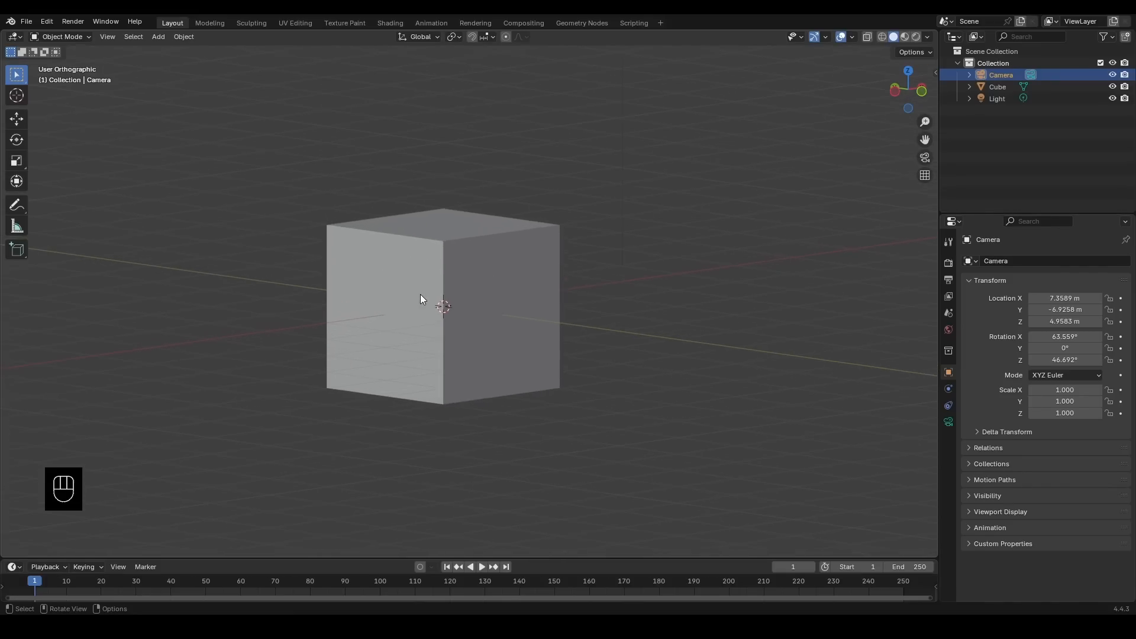
pyautogui.click(925, 176)
pyautogui.click(925, 176)
pyautogui.click(925, 175)
pyautogui.click(925, 176)
pyautogui.click(925, 176)
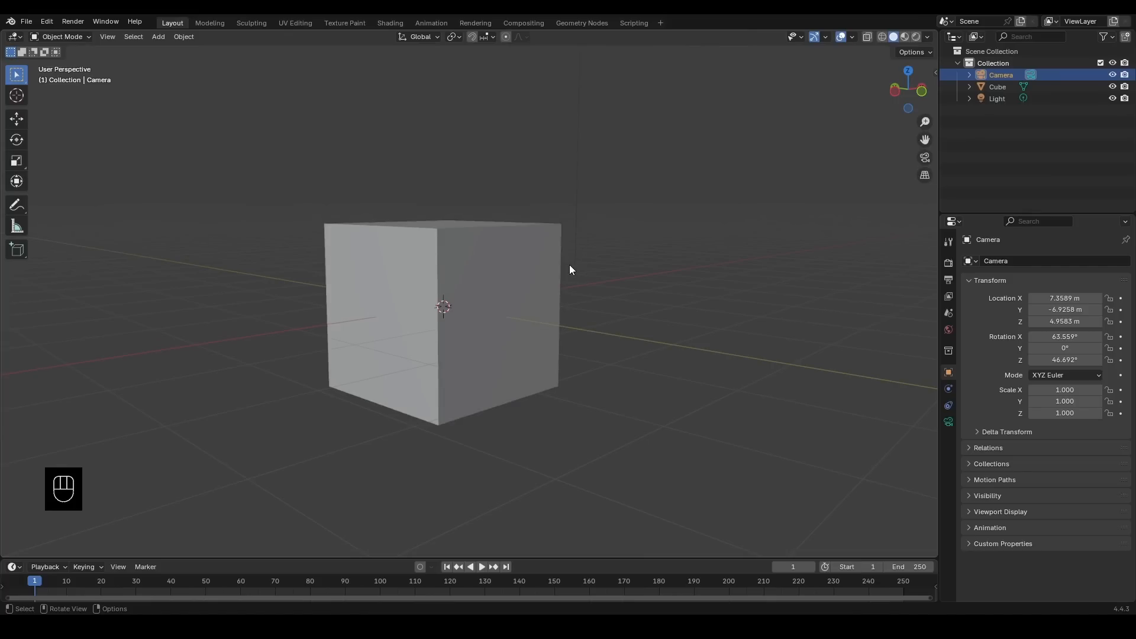
# Step: Compare both projections again, including from a different angle farther from the cube, and leave the viewport in orthographic
pyautogui.press('KP_5')
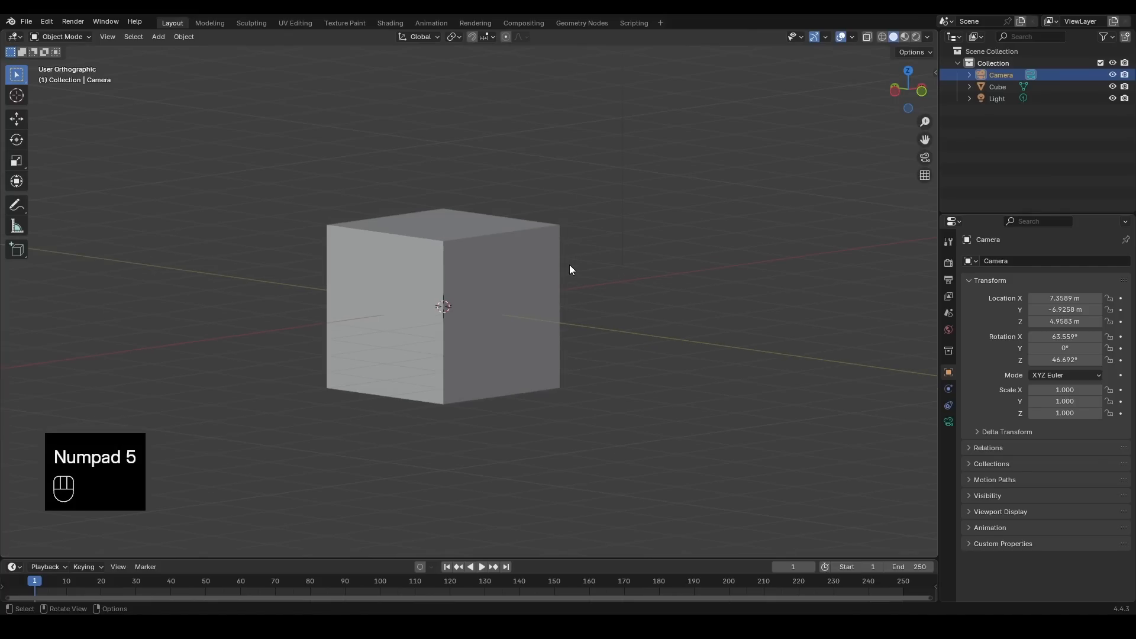
pyautogui.press('KP_5')
pyautogui.press('KP_5')
pyautogui.press('KP_5')
pyautogui.press('KP_5')
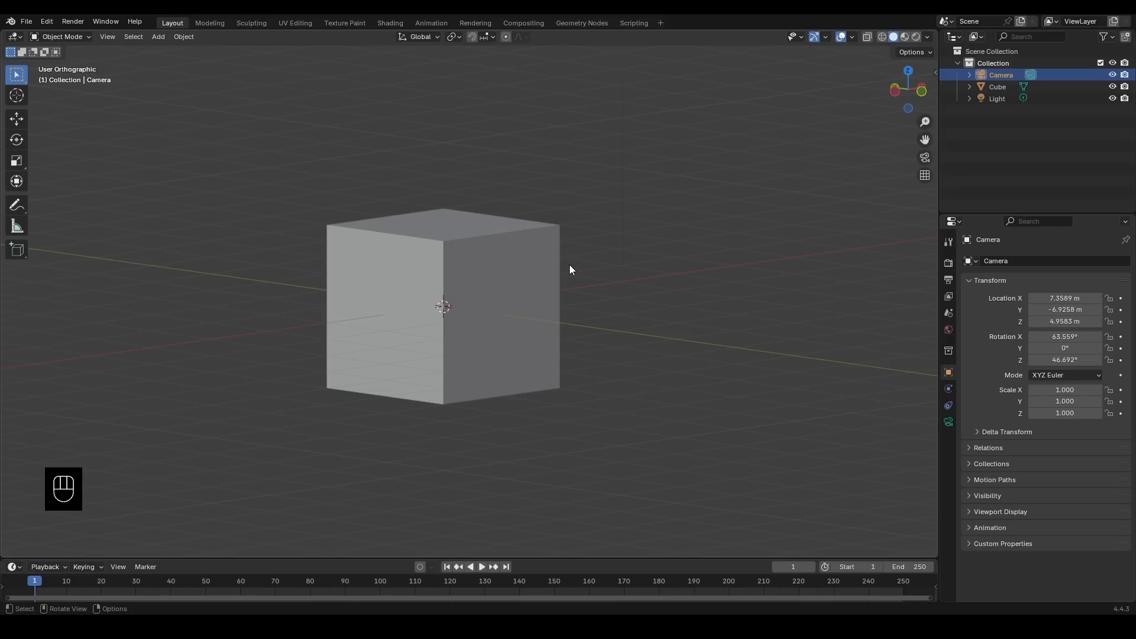
pyautogui.scroll(-5, 569, 269)
pyautogui.moveTo(584, 258); pyautogui.dragTo(577, 296, button='middle')
pyautogui.press('KP_5')
pyautogui.press('KP_5')
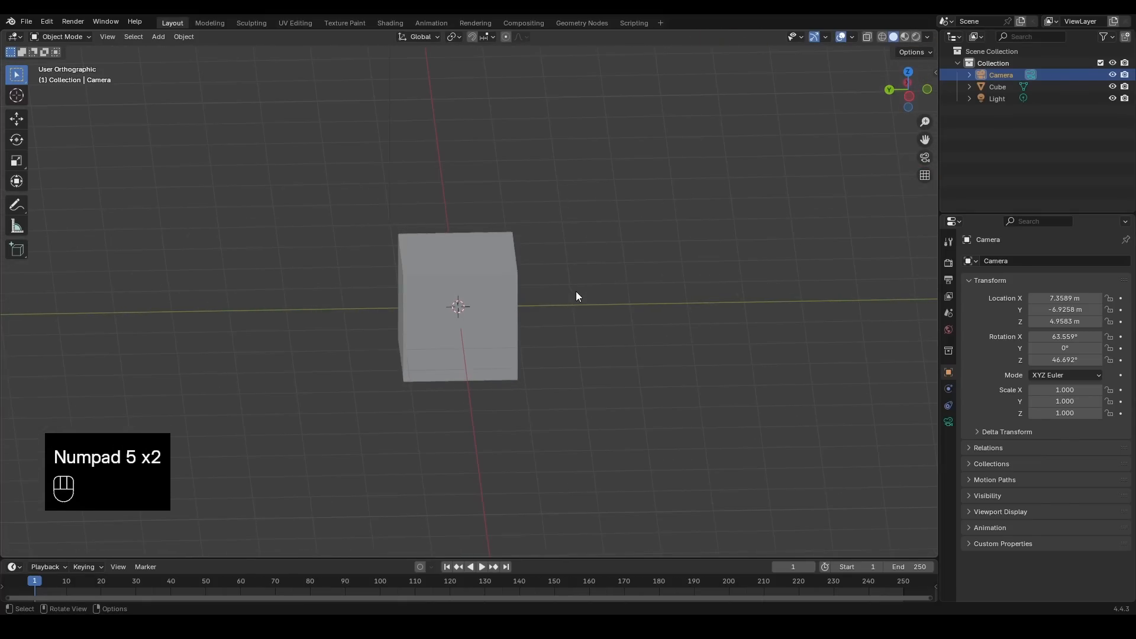
# Step: Examine the cube and the camera in orthographic projection from several angles and zoom distances
pyautogui.moveTo(601, 296); pyautogui.dragTo(445, 283, button='middle')
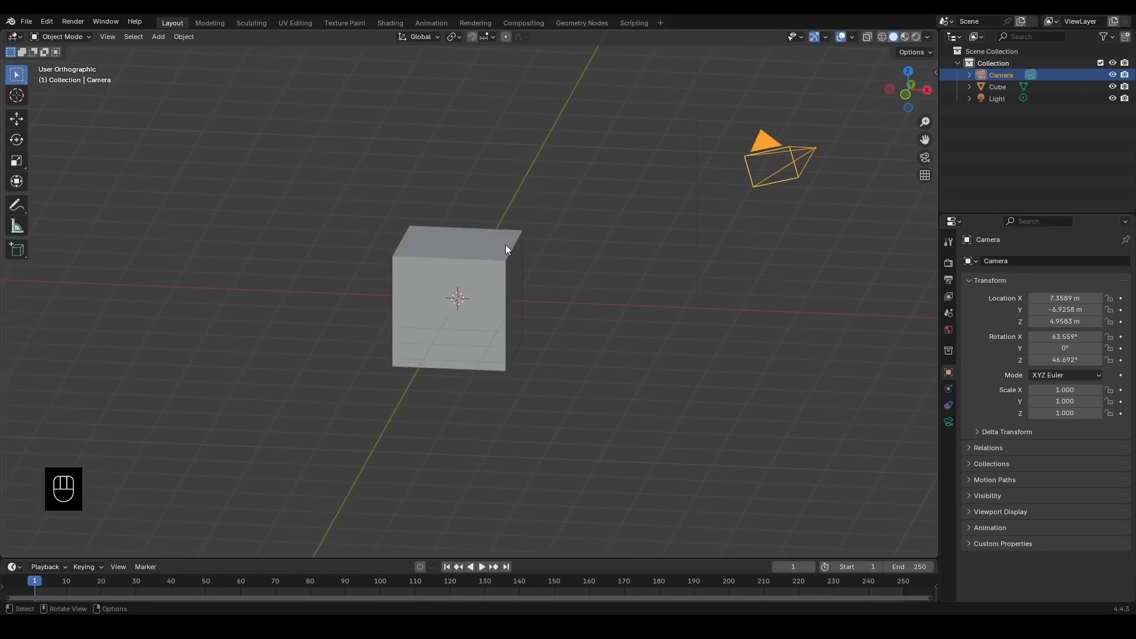
pyautogui.moveTo(598, 307); pyautogui.dragTo(543, 326, button='middle')
pyautogui.scroll(2, 559, 301)
pyautogui.scroll(-1, 562, 307)
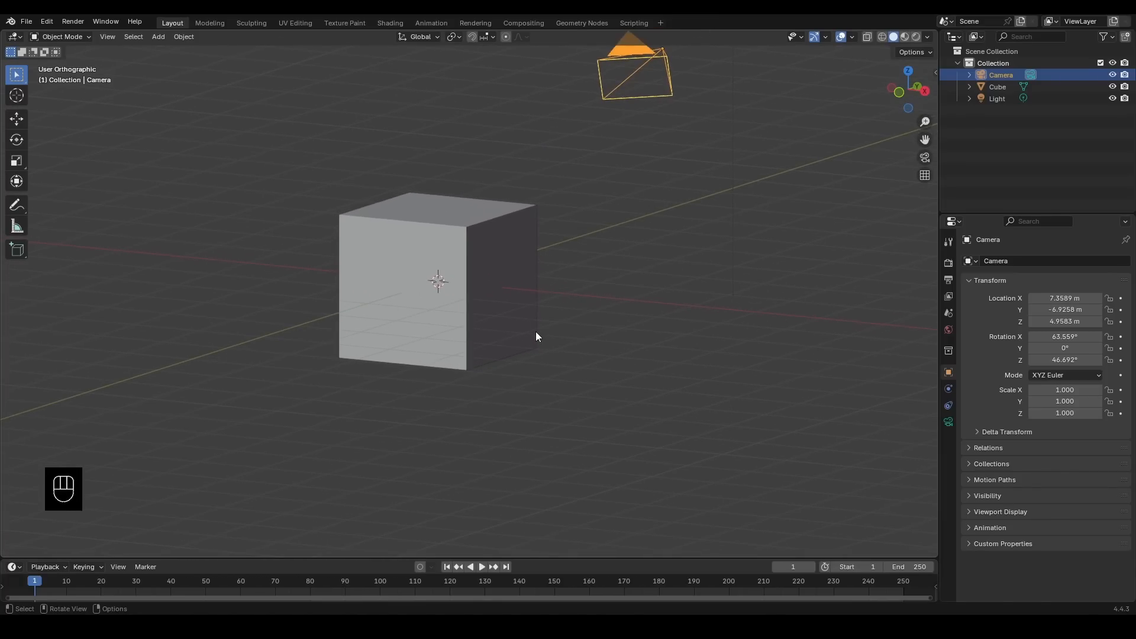
pyautogui.scroll(1, 510, 284)
pyautogui.scroll(-10, 509, 281)
pyautogui.scroll(6, 506, 279)
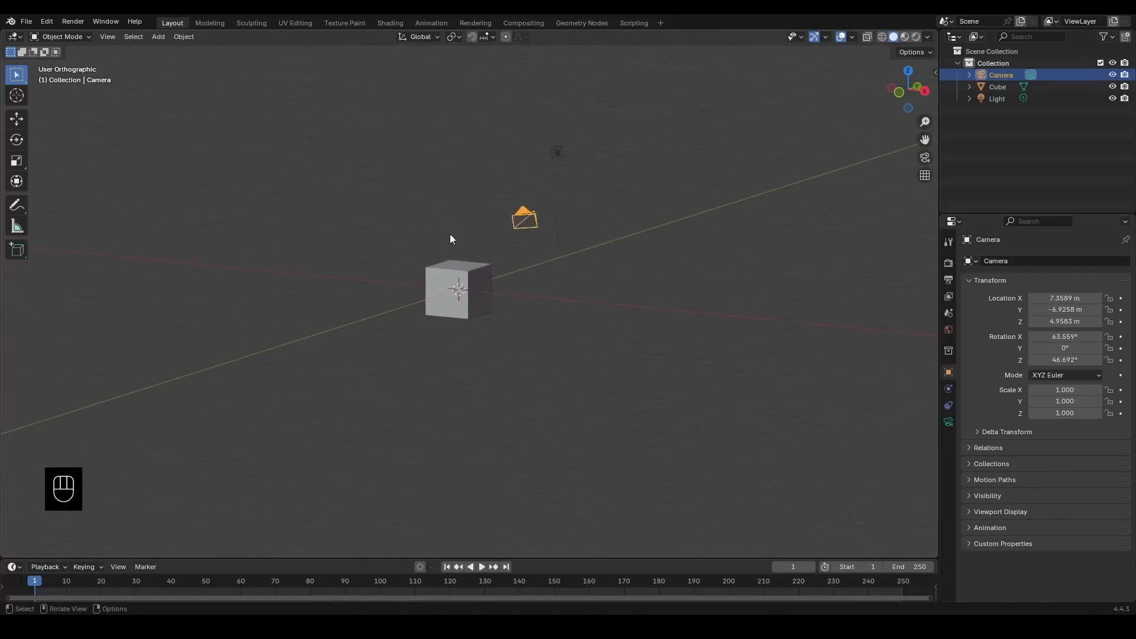
pyautogui.scroll(7, 450, 236)
pyautogui.scroll(-10, 450, 237)
pyautogui.scroll(12, 443, 240)
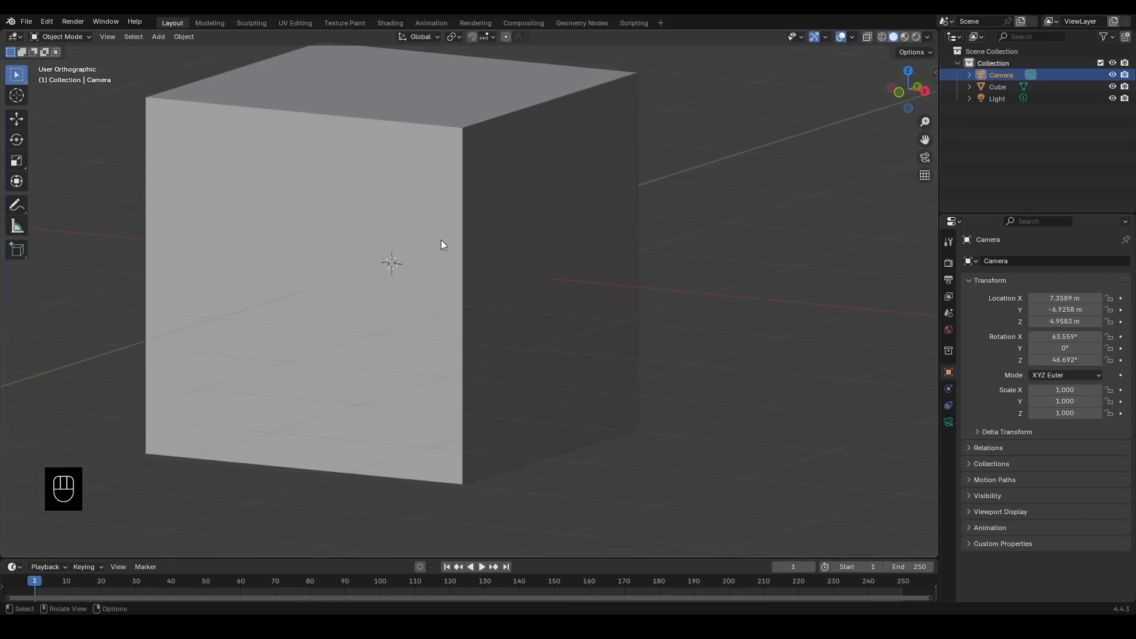
pyautogui.scroll(-10, 442, 240)
pyautogui.scroll(8, 476, 250)
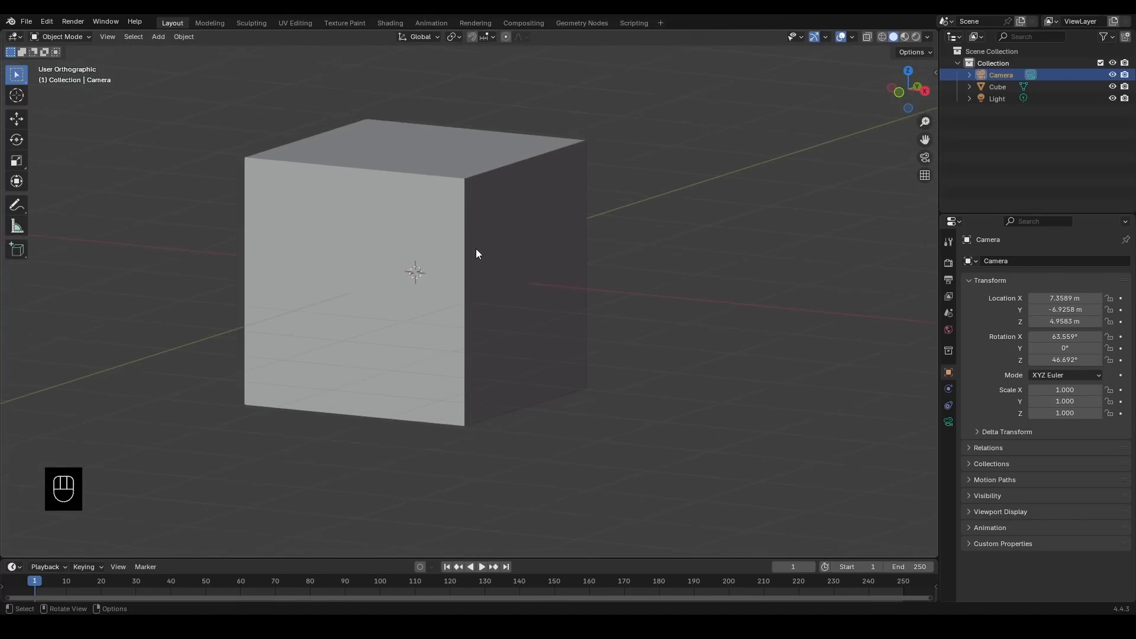
pyautogui.scroll(4, 476, 249)
pyautogui.scroll(-12, 474, 251)
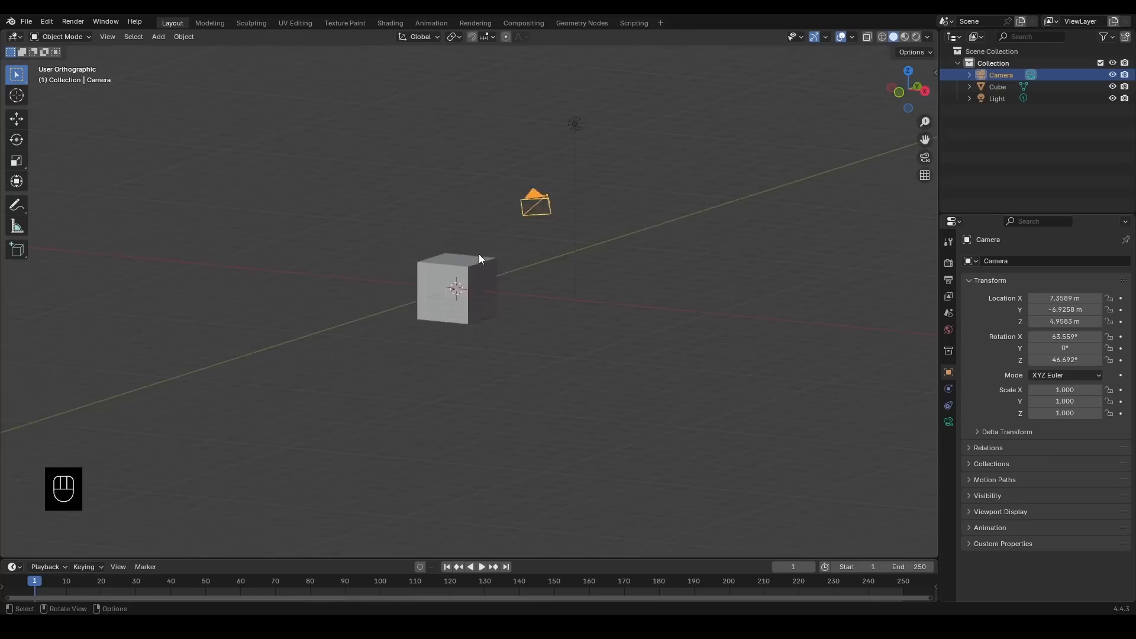
pyautogui.scroll(3, 478, 254)
pyautogui.moveTo(517, 239); pyautogui.dragTo(349, 338, button='middle')
pyautogui.moveTo(385, 374); pyautogui.dragTo(486, 343, button='middle')
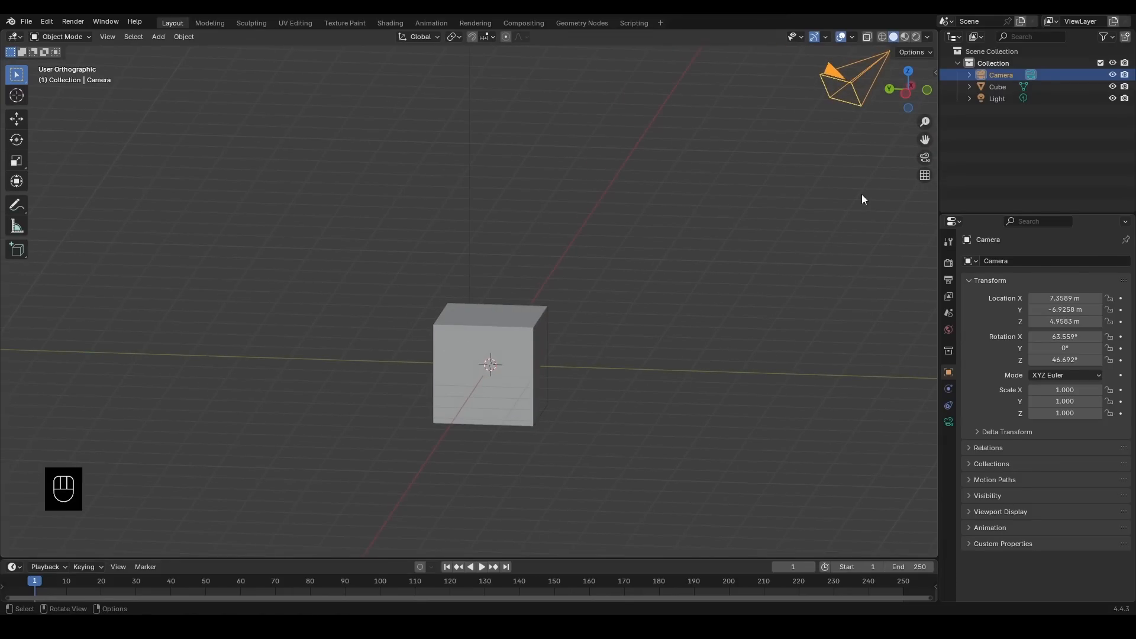
# Step: View the scene squarely from the left side, then from the front, in orthographic projection
pyautogui.click(907, 94)
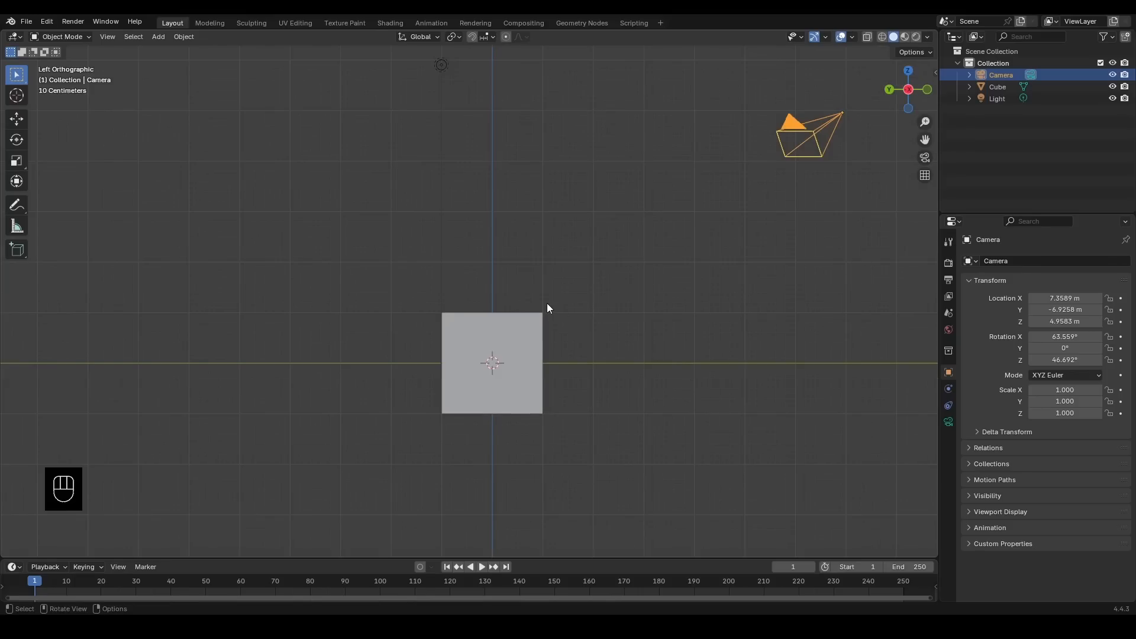
pyautogui.scroll(-4, 568, 268)
pyautogui.scroll(1, 568, 269)
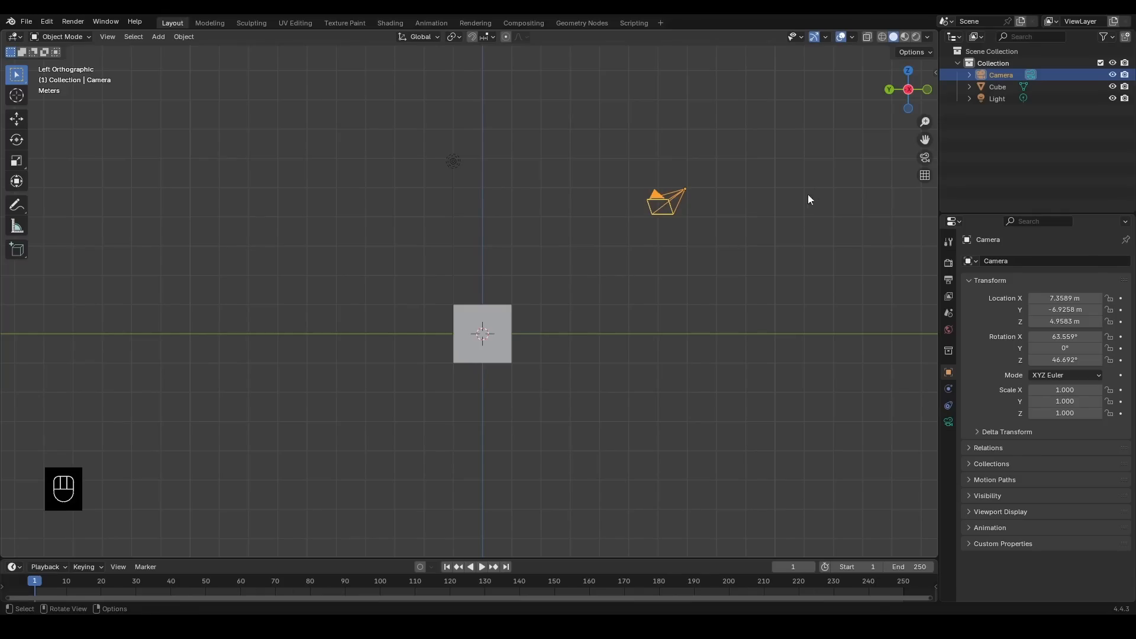
pyautogui.press('KP_1')
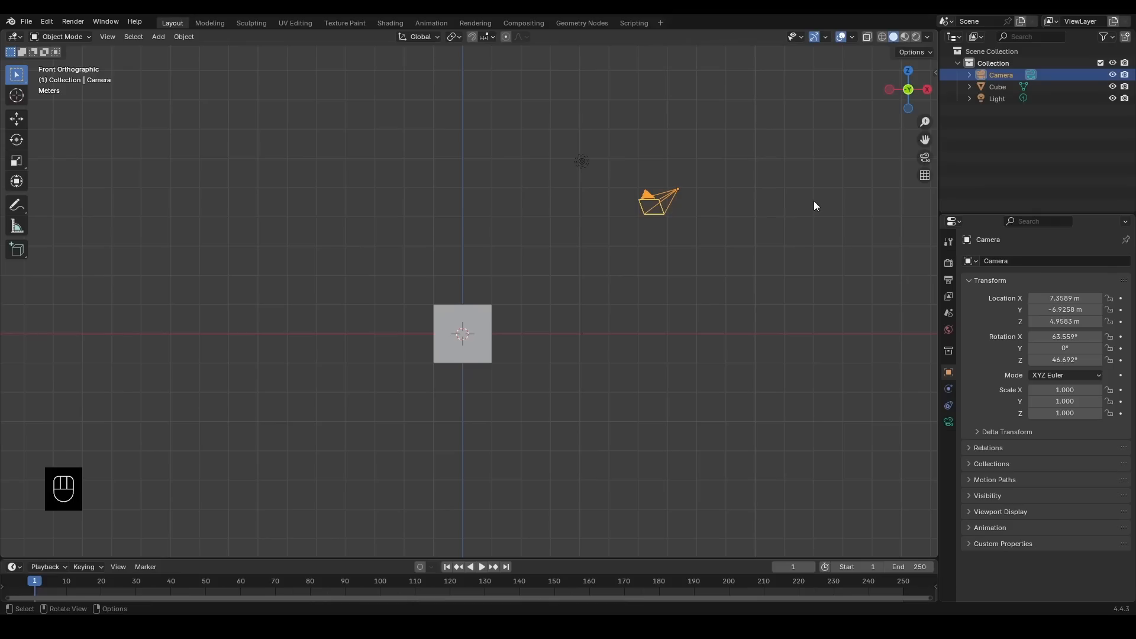
pyautogui.press('KP_1')
pyautogui.press('KP_1')
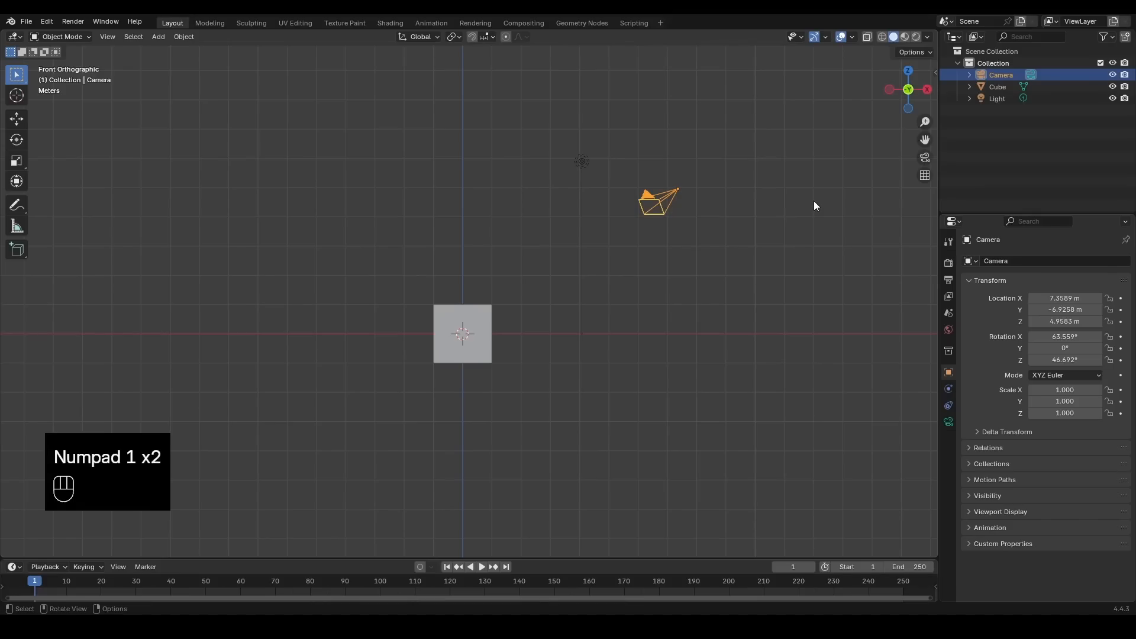
# Step: Orbit the view downward in fixed increments, starting from the front view and continuing past the underside of the cube
pyautogui.press('KP_2')
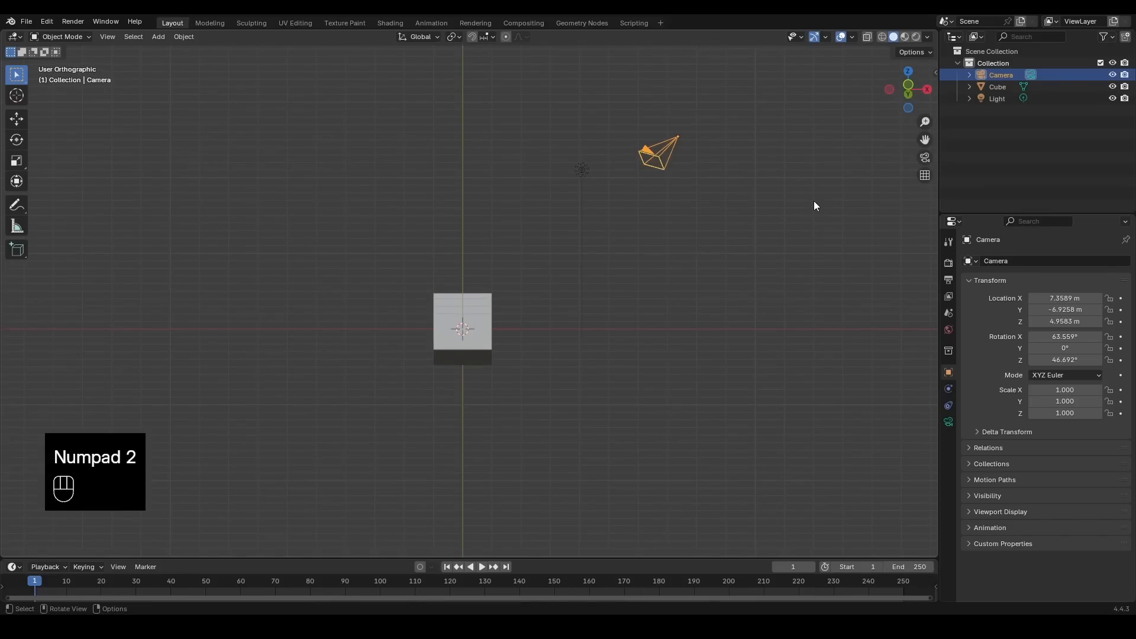
pyautogui.press('KP_2')
pyautogui.press('KP_2')
pyautogui.press('KP_2')
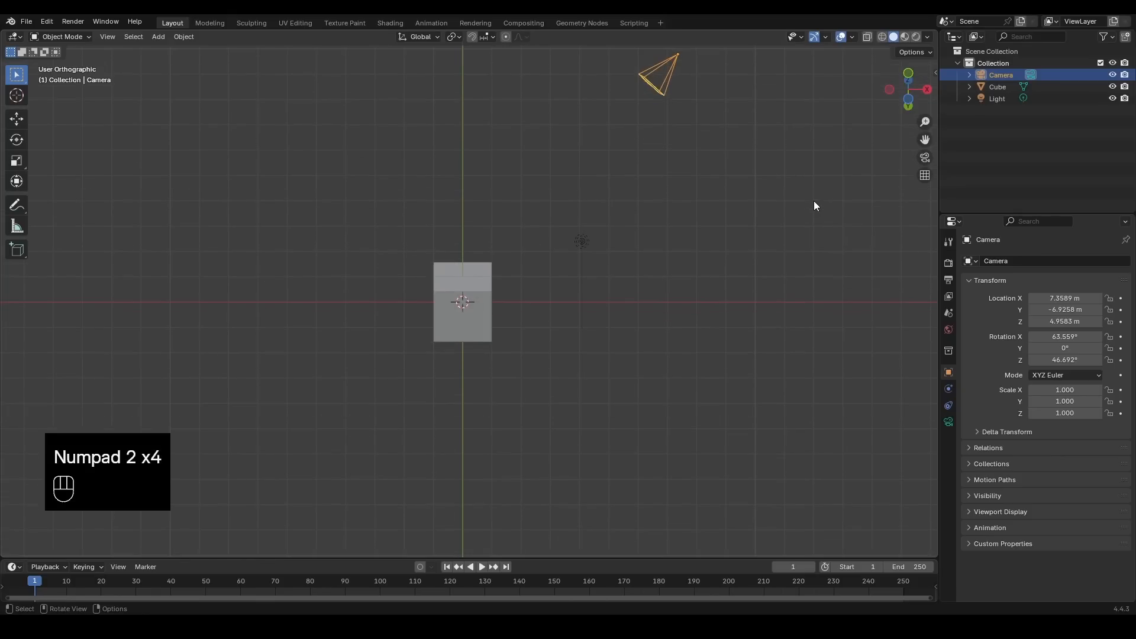
pyautogui.press('KP_2')
pyautogui.press('KP_2')
pyautogui.press('KP_2')
pyautogui.press('KP_2')
pyautogui.press('KP_2')
pyautogui.press('KP_2')
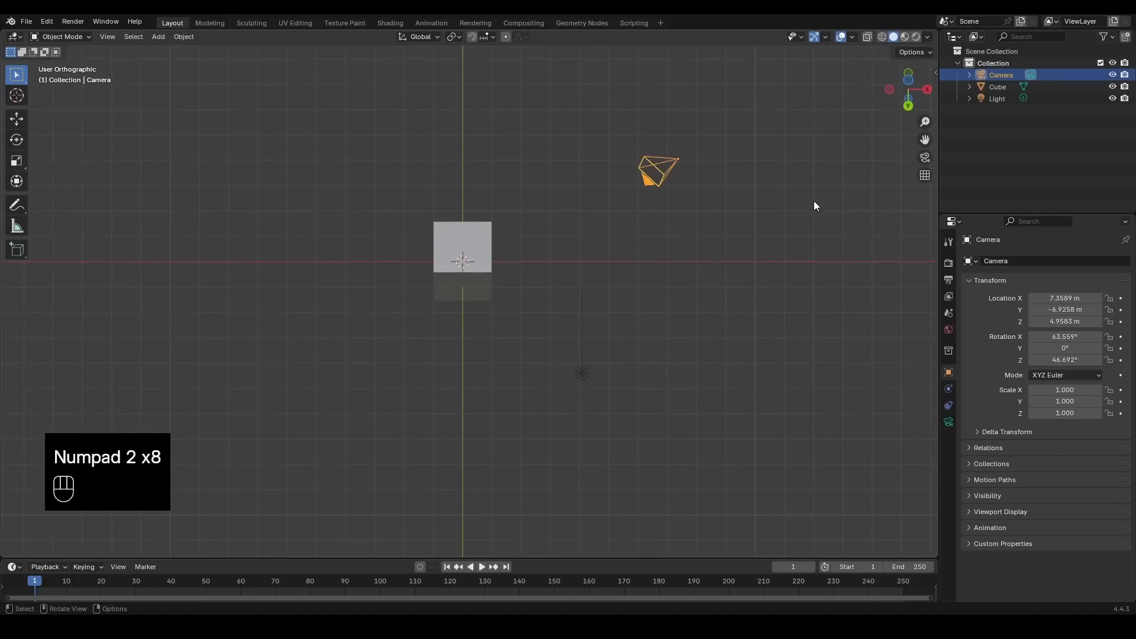
pyautogui.press('KP_2')
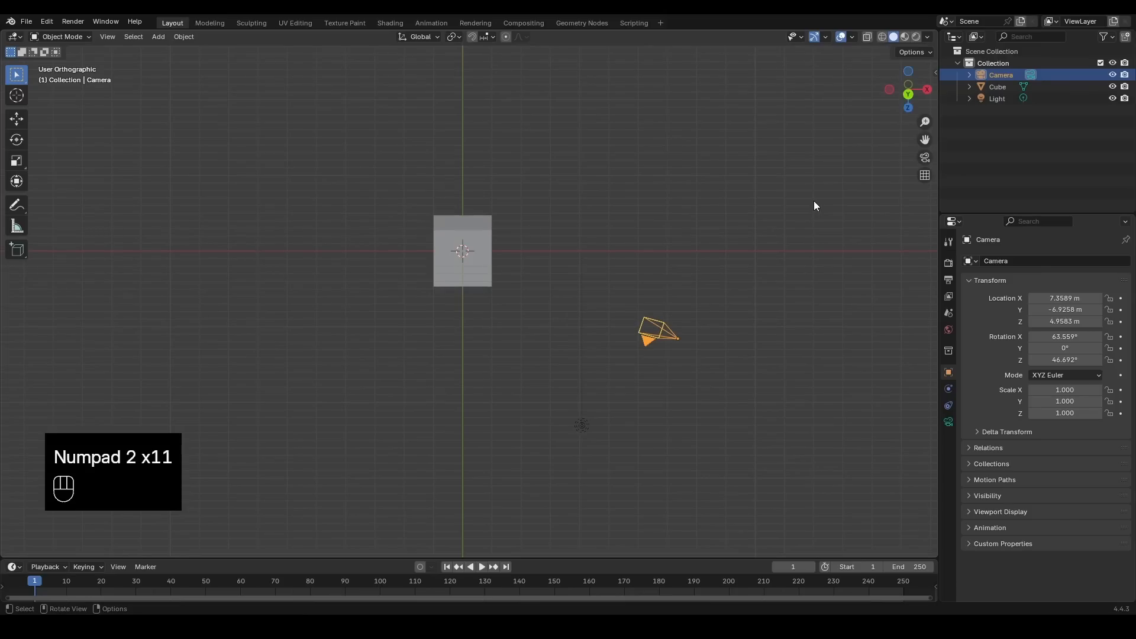
# Step: Orbit the view back upward in fixed increments past the front and return to the front orthographic view
pyautogui.press('KP_8')
pyautogui.press('KP_8')
pyautogui.press('KP_8')
pyautogui.press('KP_8')
pyautogui.press('KP_8')
pyautogui.press('KP_8')
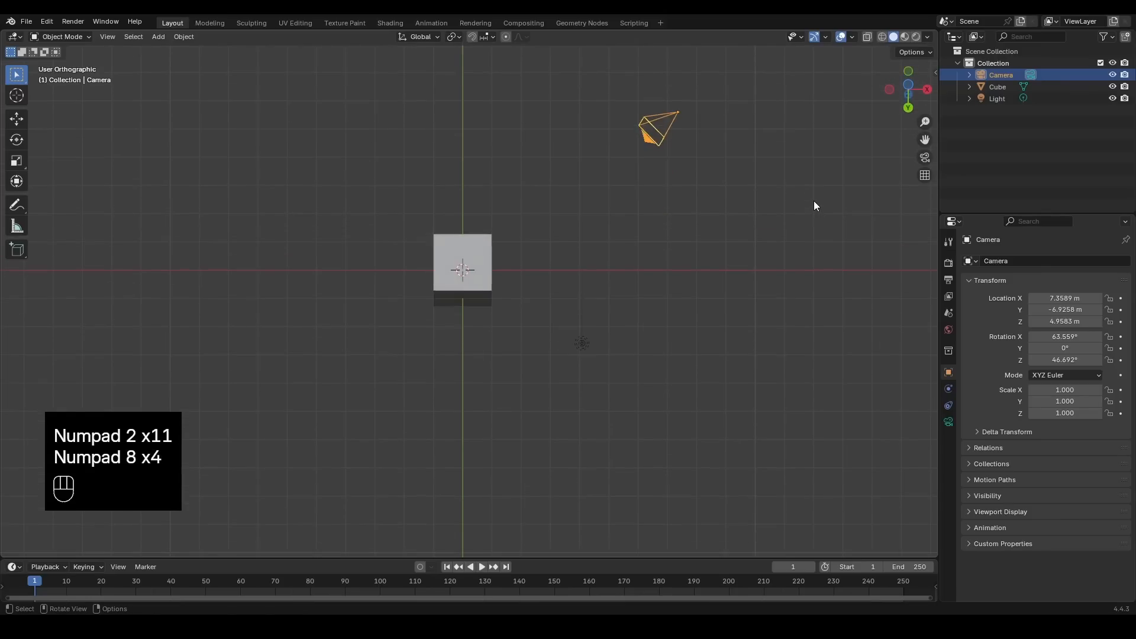
pyautogui.press('KP_8')
pyautogui.press('KP_8')
pyautogui.press('KP_8')
pyautogui.press('KP_8')
pyautogui.press('KP_8')
pyautogui.press('KP_8')
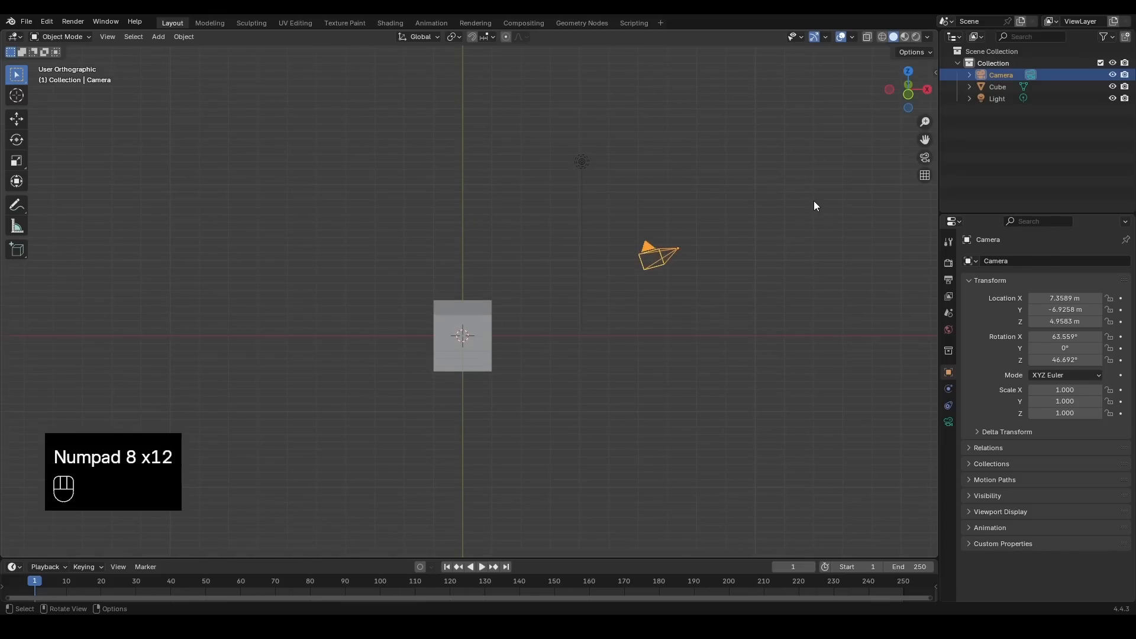
pyautogui.press('KP_2')
pyautogui.press('KP_2')
pyautogui.press('KP_2')
pyautogui.press('KP_2')
pyautogui.press('KP_1')
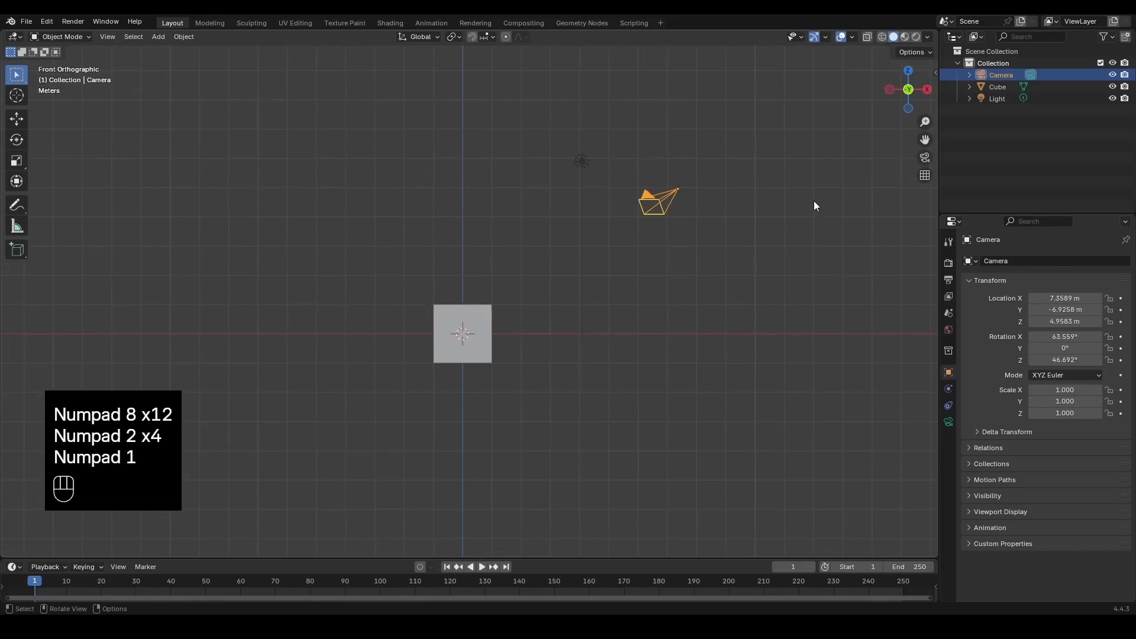
# Step: Alternate between the right and front orthographic views to compare them, finishing in the front view
pyautogui.press('KP_3')
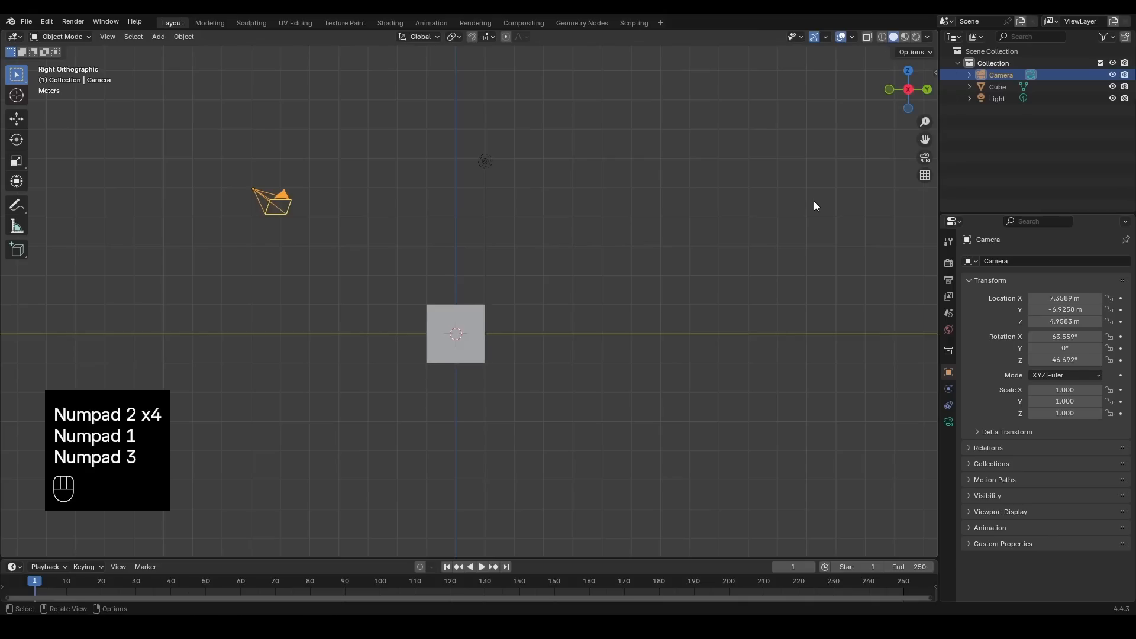
pyautogui.press('KP_3')
pyautogui.press('KP_3')
pyautogui.press('KP_1')
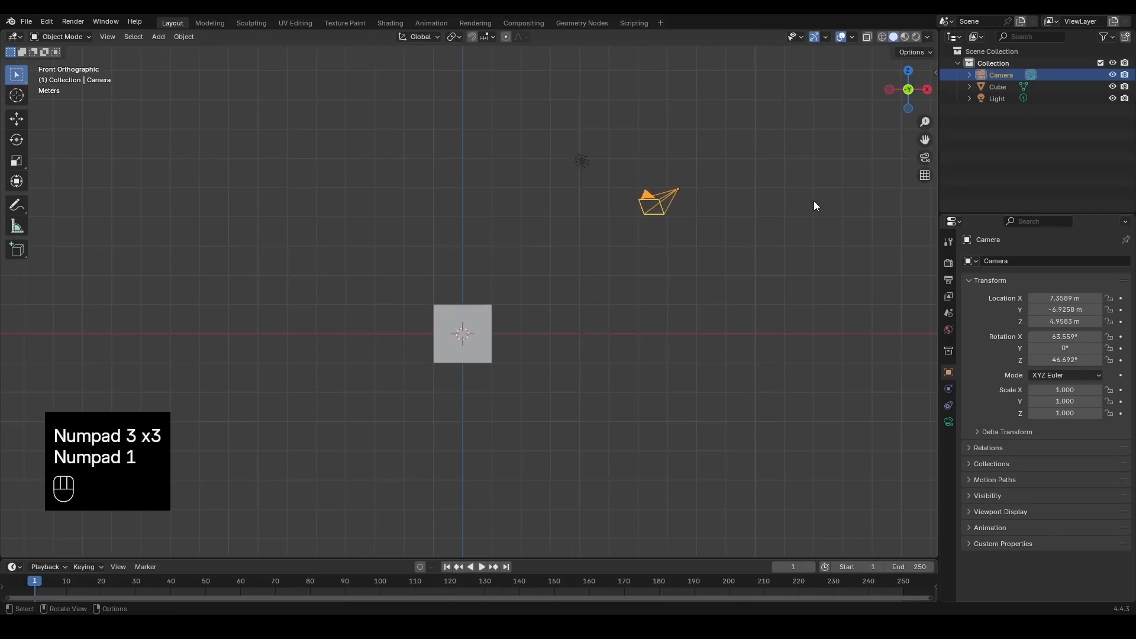
pyautogui.press('KP_3')
pyautogui.press('KP_1')
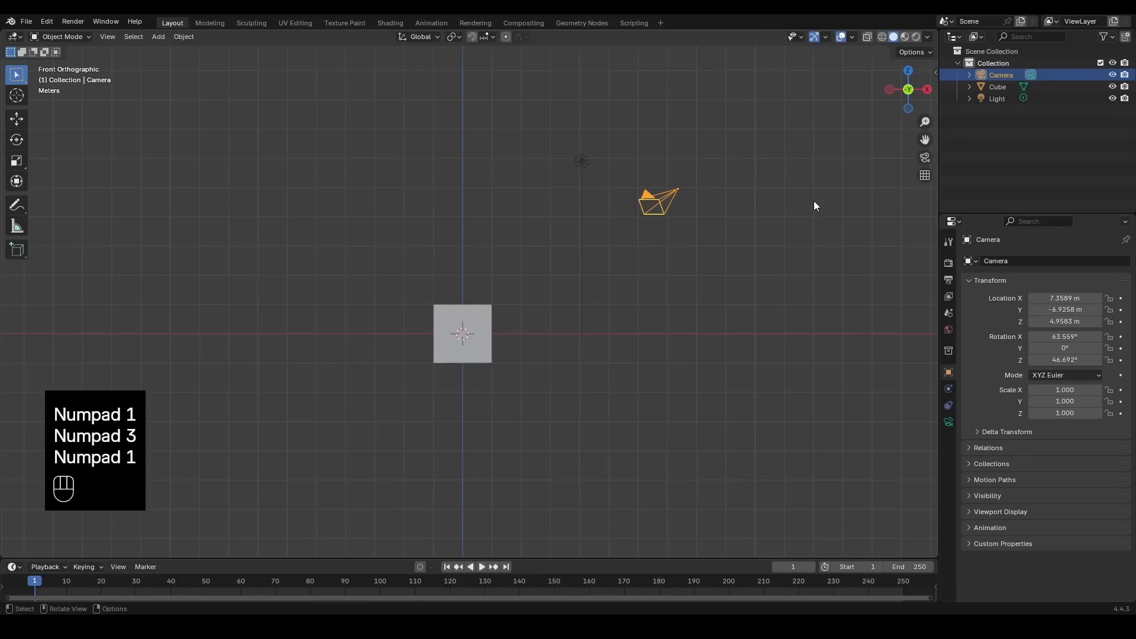
pyautogui.press('KP_3')
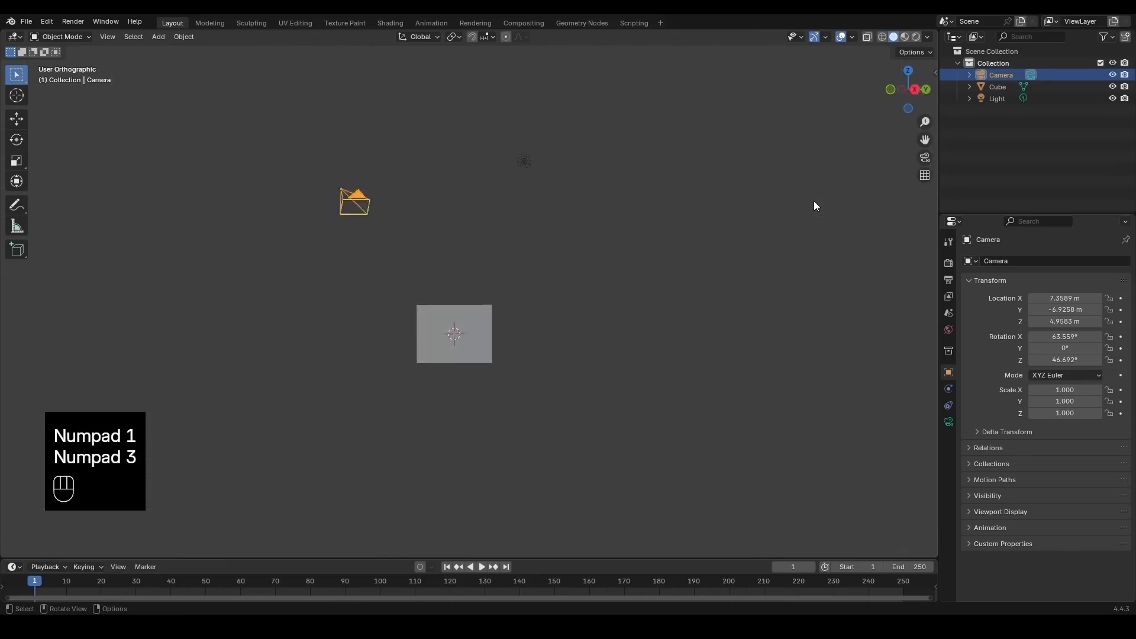
pyautogui.press('KP_1')
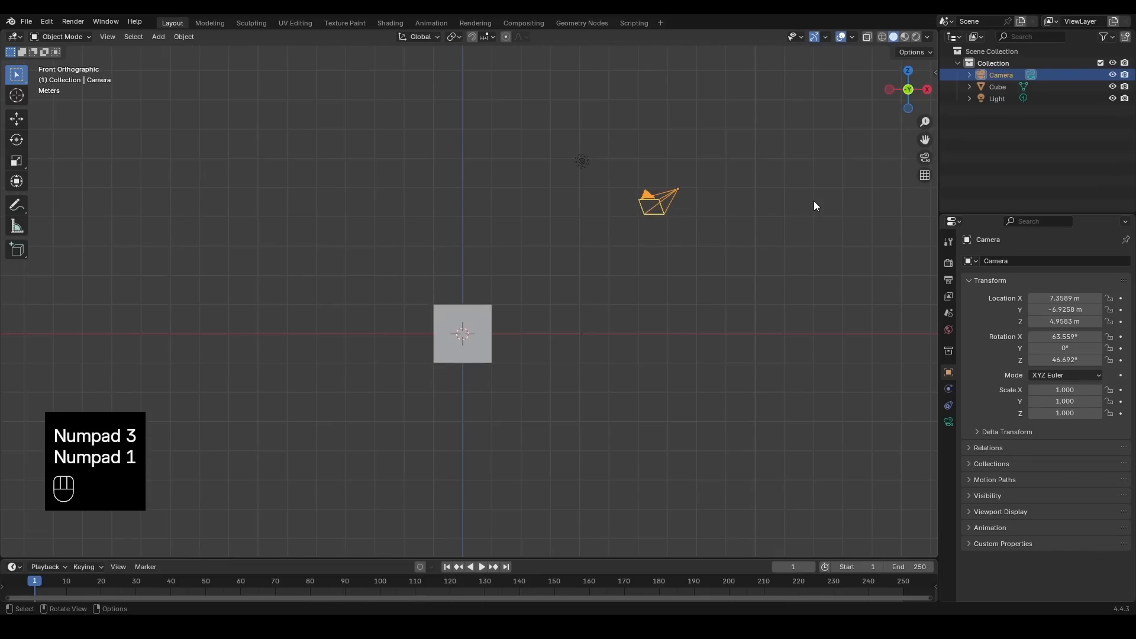
# Step: Orbit the view horizontally to the left around the cube in fixed increments, starting from the front view
pyautogui.press('KP_4')
pyautogui.press('KP_4')
pyautogui.press('KP_4')
pyautogui.press('KP_4')
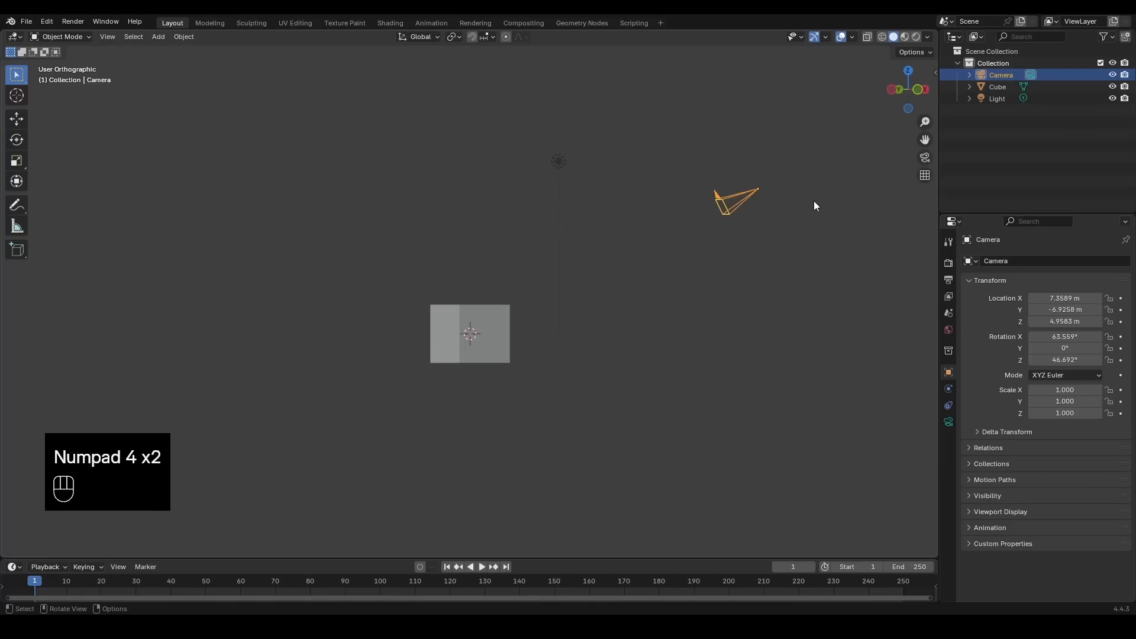
pyautogui.press('KP_4')
pyautogui.press('KP_4')
pyautogui.press('KP_4')
pyautogui.press('KP_4')
pyautogui.press('KP_4')
pyautogui.press('KP_4')
pyautogui.press('KP_4')
pyautogui.press('KP_4')
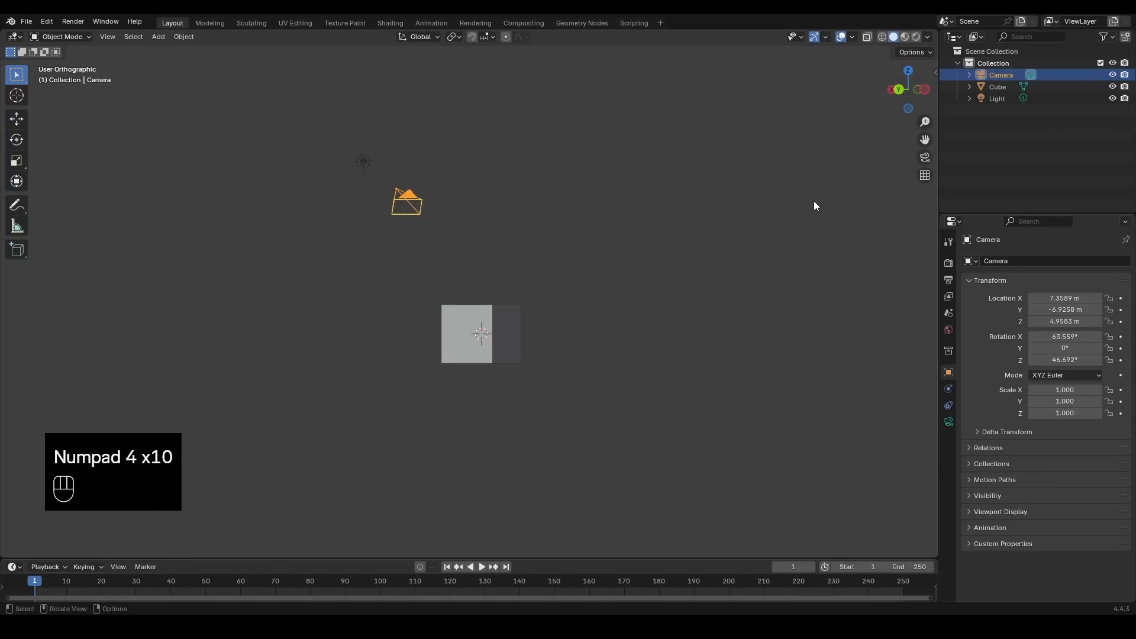
pyautogui.press('KP_4')
pyautogui.press('KP_4')
pyautogui.press('KP_4')
pyautogui.press('KP_4')
pyautogui.press('KP_4')
pyautogui.press('KP_4')
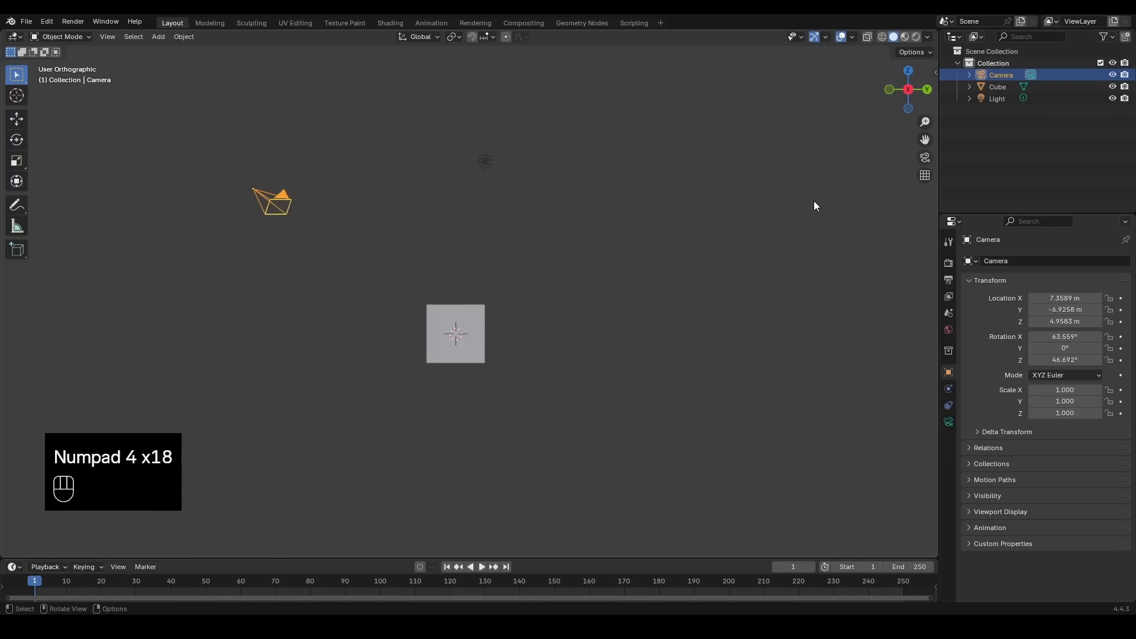
# Step: Orbit the view horizontally to the right around the cube in fixed increments
pyautogui.press('KP_6')
pyautogui.press('KP_6')
pyautogui.press('KP_6')
pyautogui.press('KP_6')
pyautogui.press('KP_6')
pyautogui.press('KP_6')
pyautogui.press('KP_6')
pyautogui.press('KP_6')
pyautogui.press('KP_6')
pyautogui.press('KP_6')
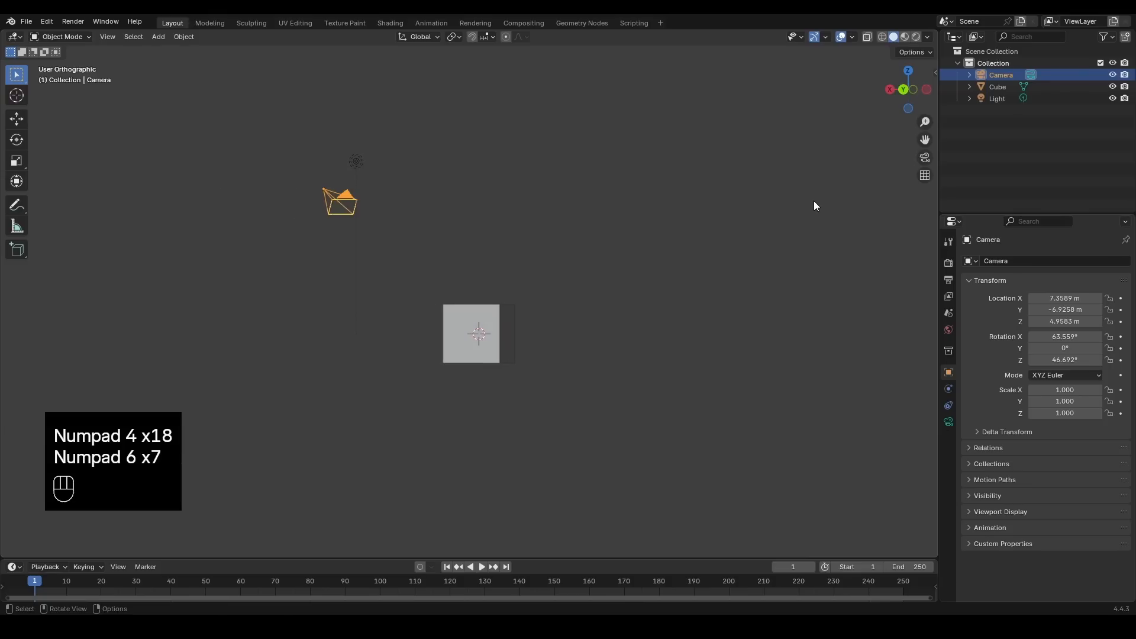
pyautogui.press('KP_6')
pyautogui.press('KP_6')
pyautogui.press('KP_6')
pyautogui.press('KP_6')
pyautogui.press('KP_6')
# Step: Flip to the opposite viewpoint, switch to perspective, return to the front view and orbit to a free view from above
pyautogui.press('KP_9')
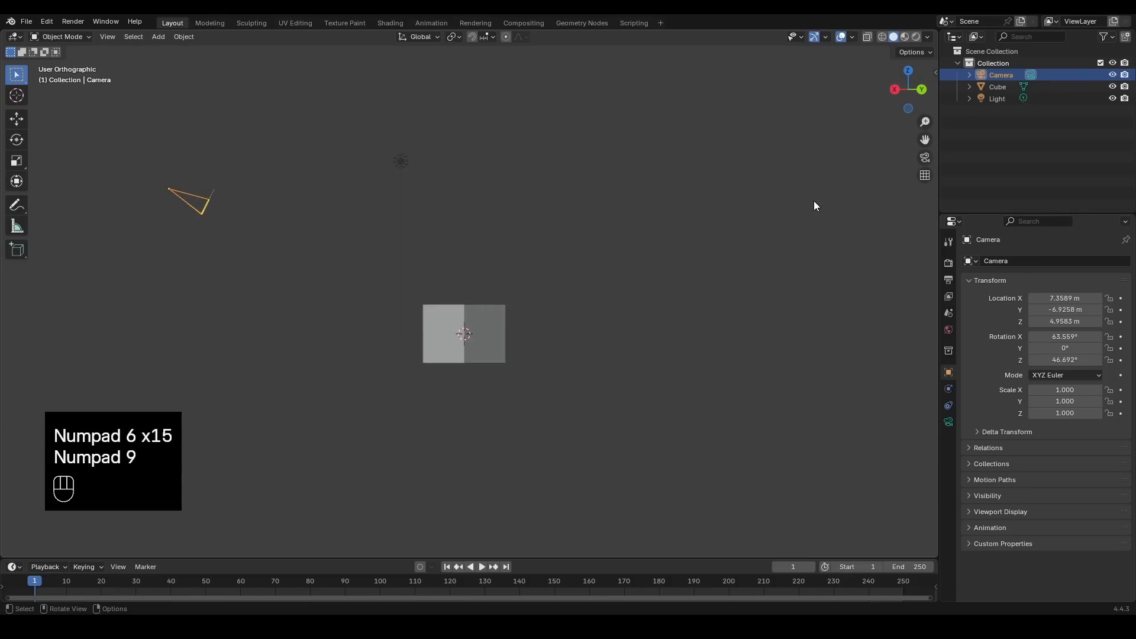
pyautogui.press('KP_5')
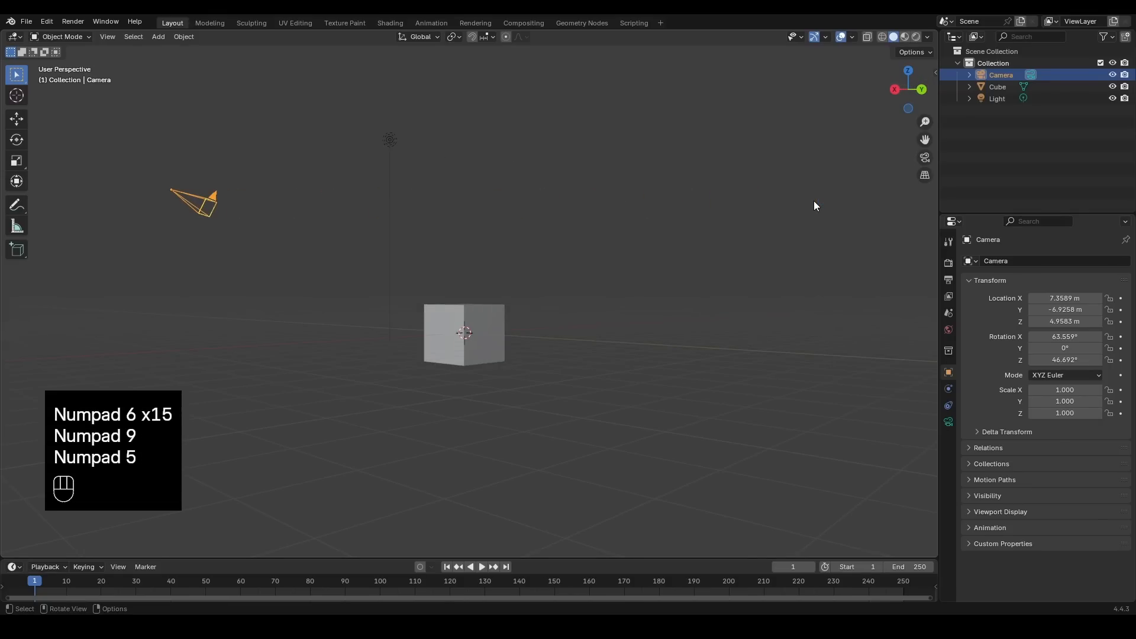
pyautogui.moveTo(748, 214); pyautogui.dragTo(612, 289, button='middle')
pyautogui.press('KP_1')
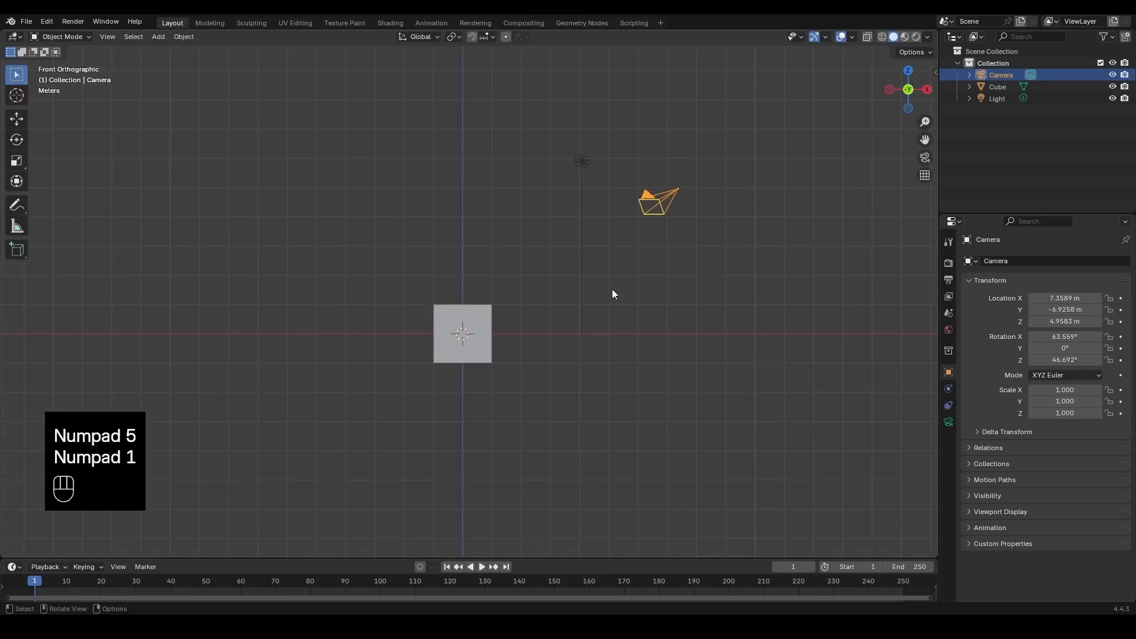
pyautogui.moveTo(464, 186); pyautogui.dragTo(487, 201, button='middle')
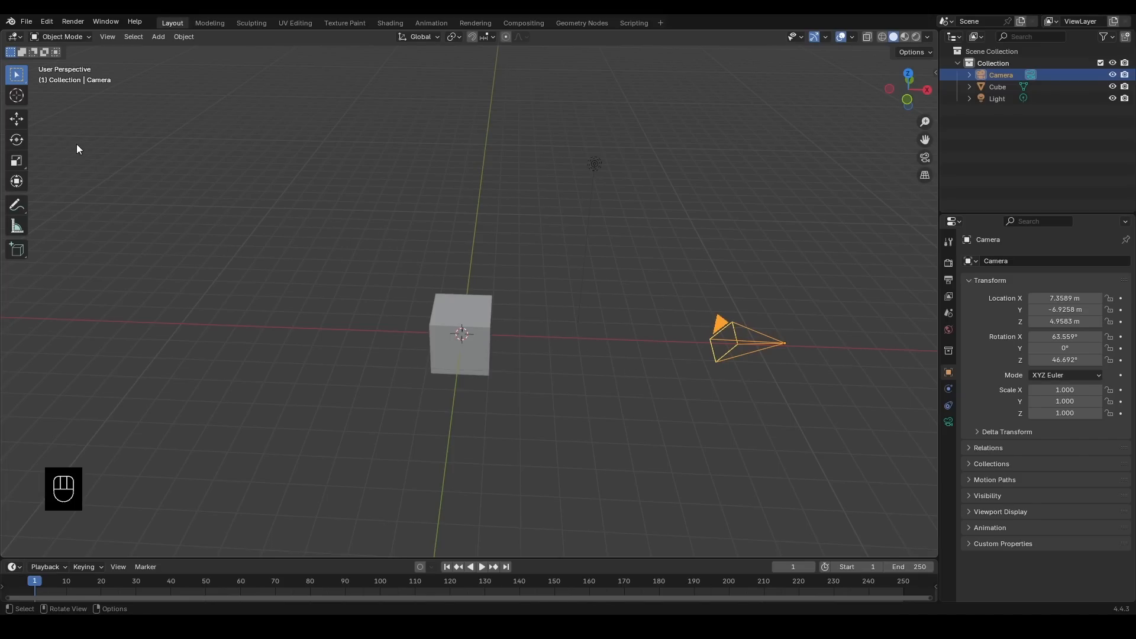
# Step: Move the camera along its X and Z axes with the Move tool to about X 6.56 m and Z 5.10 m
pyautogui.click(17, 122)
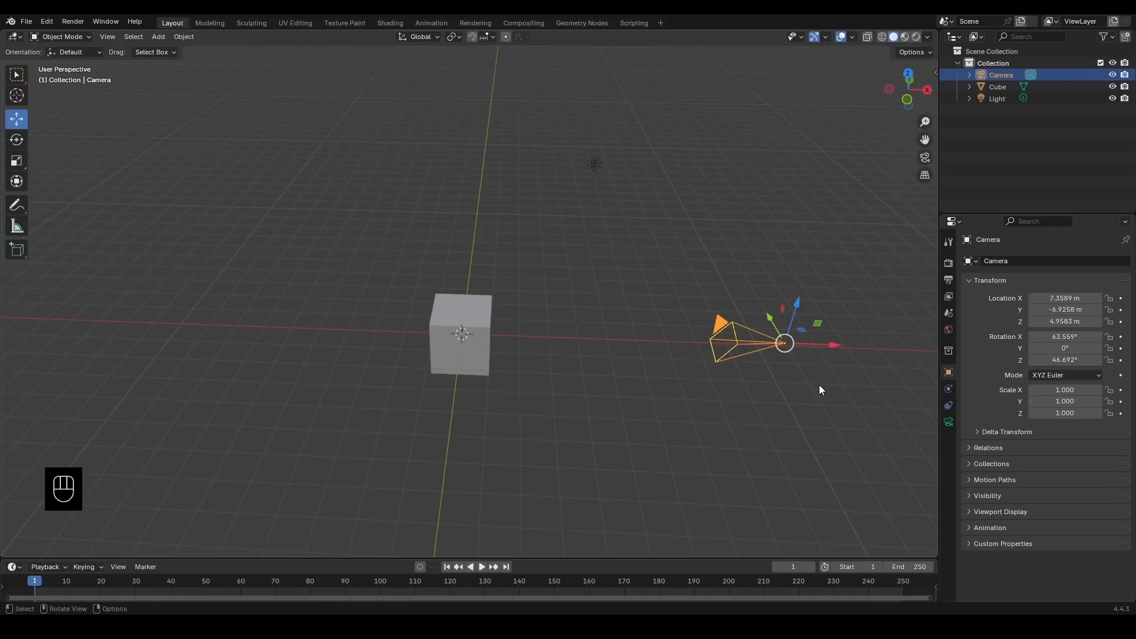
pyautogui.keyDown('shift'); pyautogui.moveTo(811, 384); pyautogui.dragTo(660, 367, button='middle'); pyautogui.keyUp('shift')
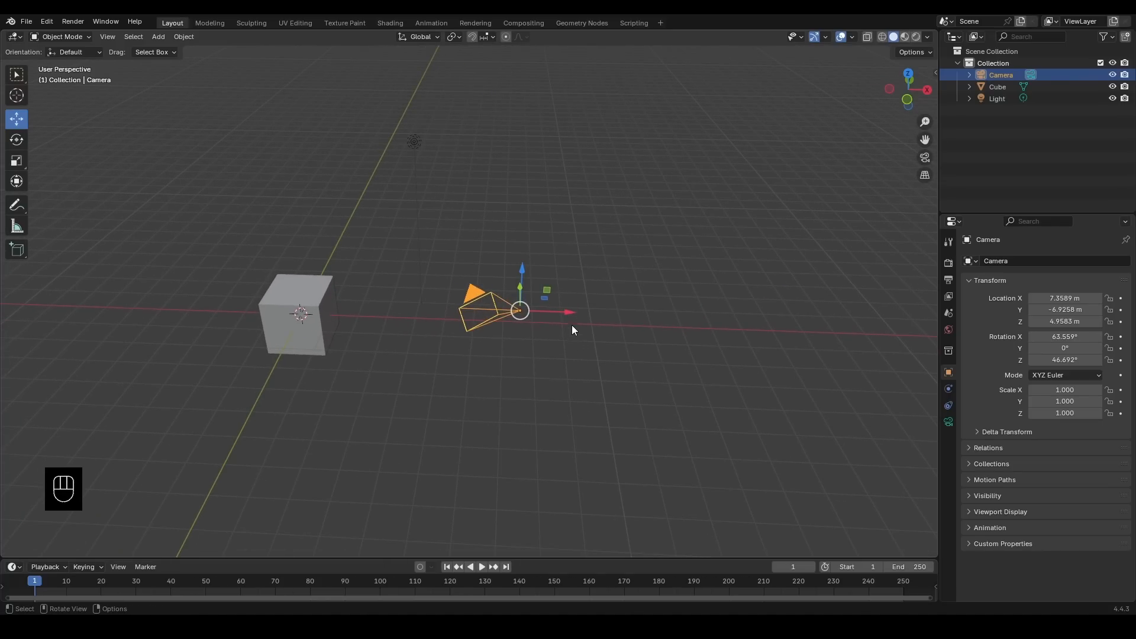
pyautogui.scroll(4, 577, 319)
pyautogui.keyDown('shift'); pyautogui.moveTo(577, 319); pyautogui.dragTo(603, 345, button='middle'); pyautogui.keyUp('shift')
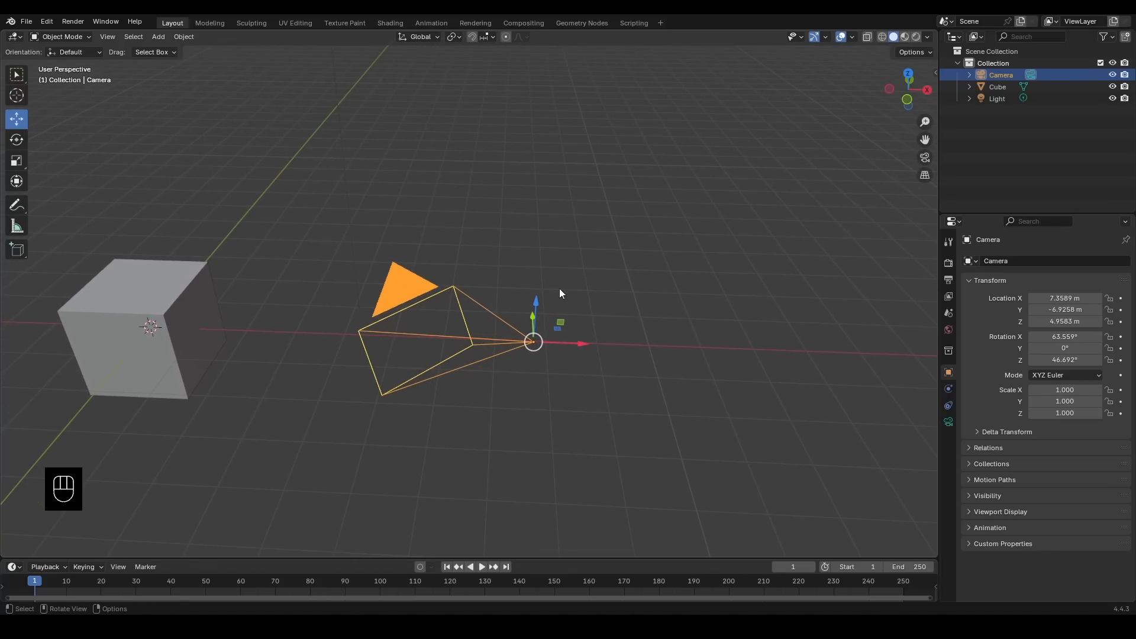
pyautogui.moveTo(615, 302)
pyautogui.mouseDown(button='middle')
pyautogui.moveTo(645, 303)
pyautogui.moveTo(629, 286)
pyautogui.moveTo(619, 306)
pyautogui.mouseUp(button='middle')
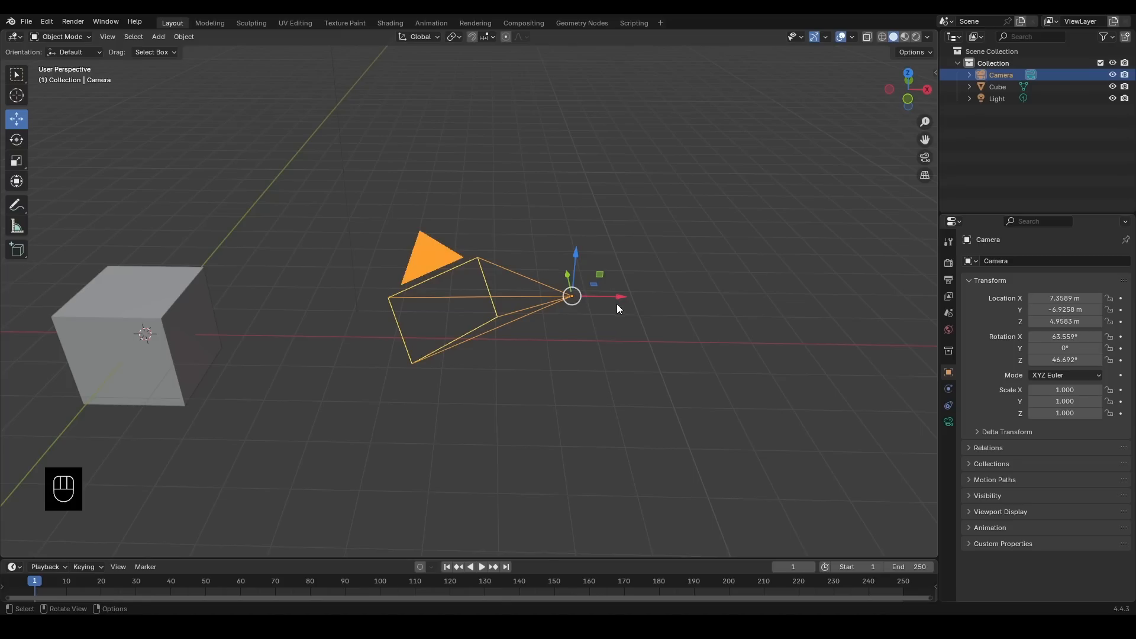
pyautogui.moveTo(603, 297); pyautogui.dragTo(441, 201)
pyautogui.moveTo(515, 317); pyautogui.dragTo(573, 318, button='middle')
pyautogui.keyDown('shift'); pyautogui.moveTo(664, 329); pyautogui.dragTo(583, 330, button='middle'); pyautogui.keyUp('shift')
pyautogui.keyDown('shift'); pyautogui.moveTo(592, 325); pyautogui.dragTo(548, 325, button='middle'); pyautogui.keyUp('shift')
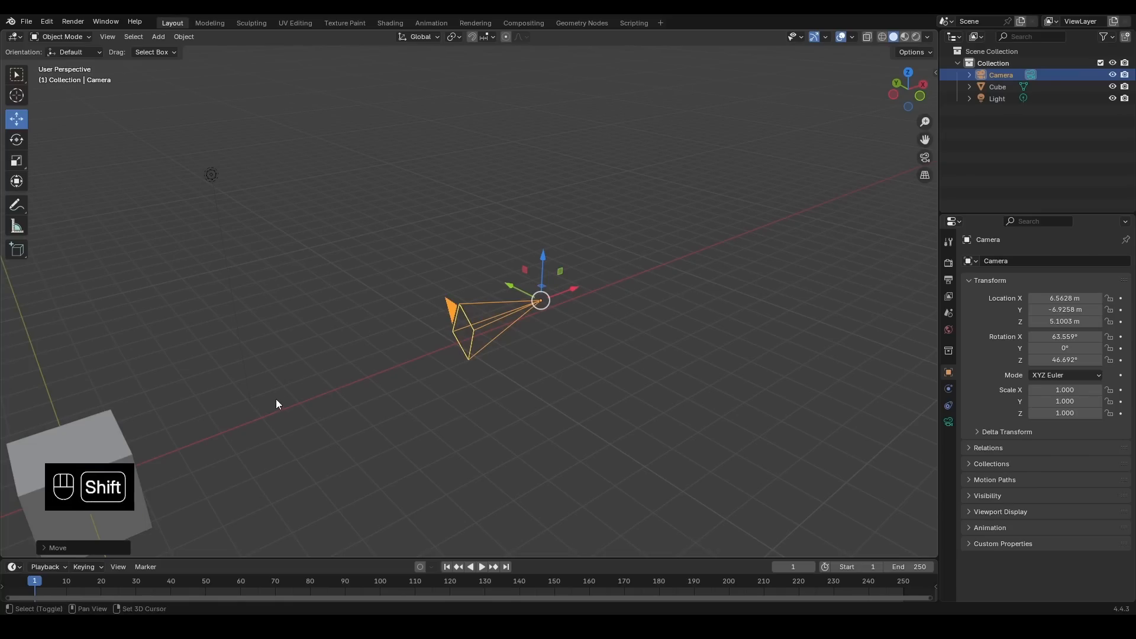
# Step: Select the cube and raise it along the Z axis to about Z 1.05 m, undoing the last two extra moves
pyautogui.keyDown('shift'); pyautogui.moveTo(277, 401); pyautogui.dragTo(370, 332, button='middle'); pyautogui.keyUp('shift')
pyautogui.click(308, 356)
pyautogui.keyDown('shift'); pyautogui.moveTo(308, 356); pyautogui.dragTo(371, 330, button='middle'); pyautogui.keyUp('shift')
pyautogui.scroll(3, 370, 324)
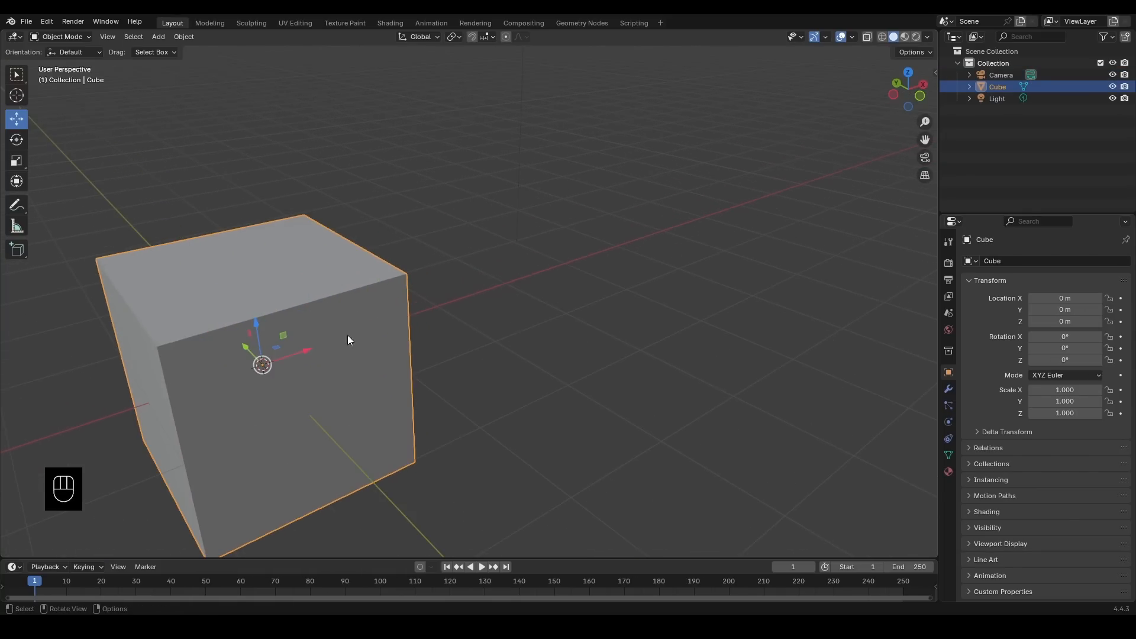
pyautogui.keyDown('shift'); pyautogui.moveTo(222, 347); pyautogui.dragTo(424, 349, button='middle'); pyautogui.keyUp('shift')
pyautogui.moveTo(424, 349); pyautogui.dragTo(427, 351, button='middle')
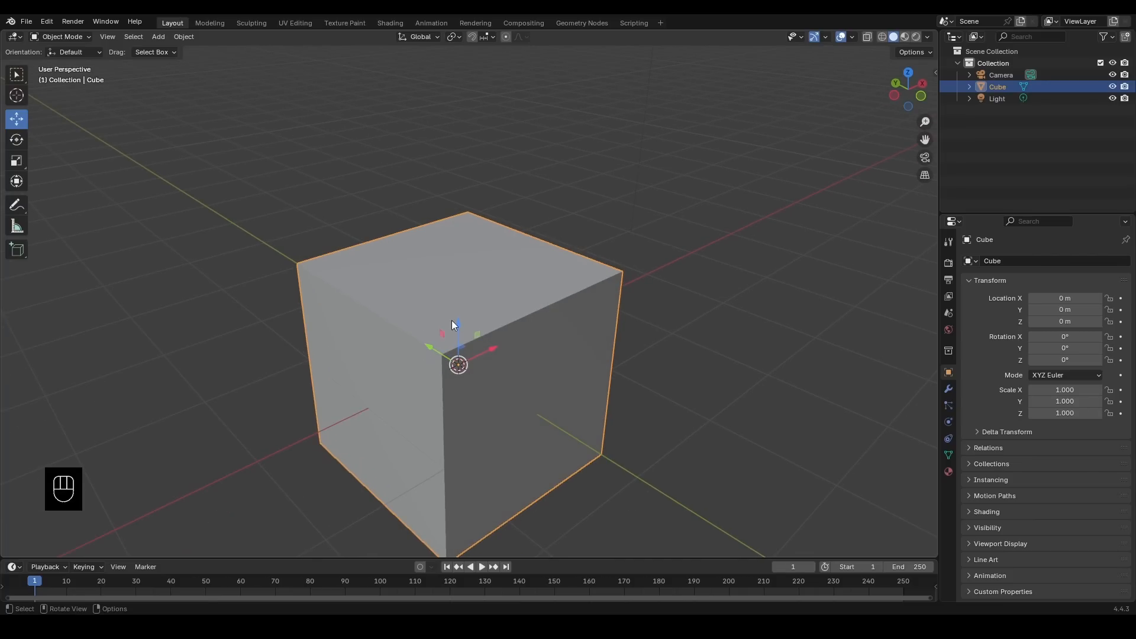
pyautogui.scroll(-2, 462, 326)
pyautogui.moveTo(464, 309); pyautogui.dragTo(658, 163)
pyautogui.hotkey('ctrl', 'z')
pyautogui.hotkey('ctrl', 'z')
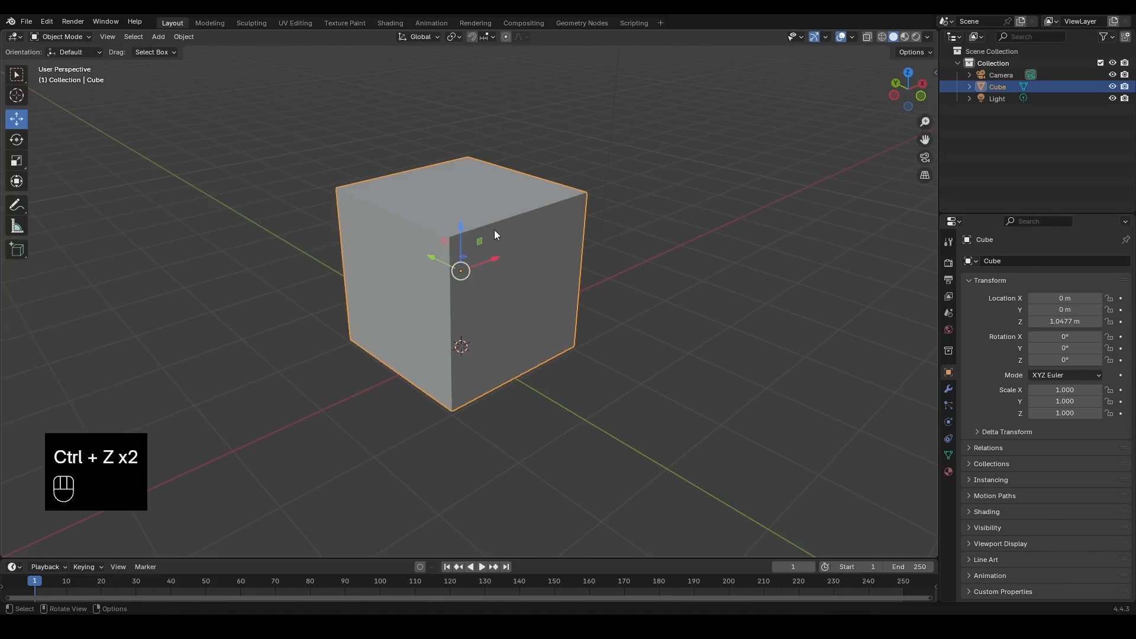
# Step: Try a grab of the cube, first free and with a Z-axis constraint, and cancel it
pyautogui.keyDown('shift'); pyautogui.moveTo(666, 223); pyautogui.dragTo(675, 267, button='middle'); pyautogui.keyUp('shift')
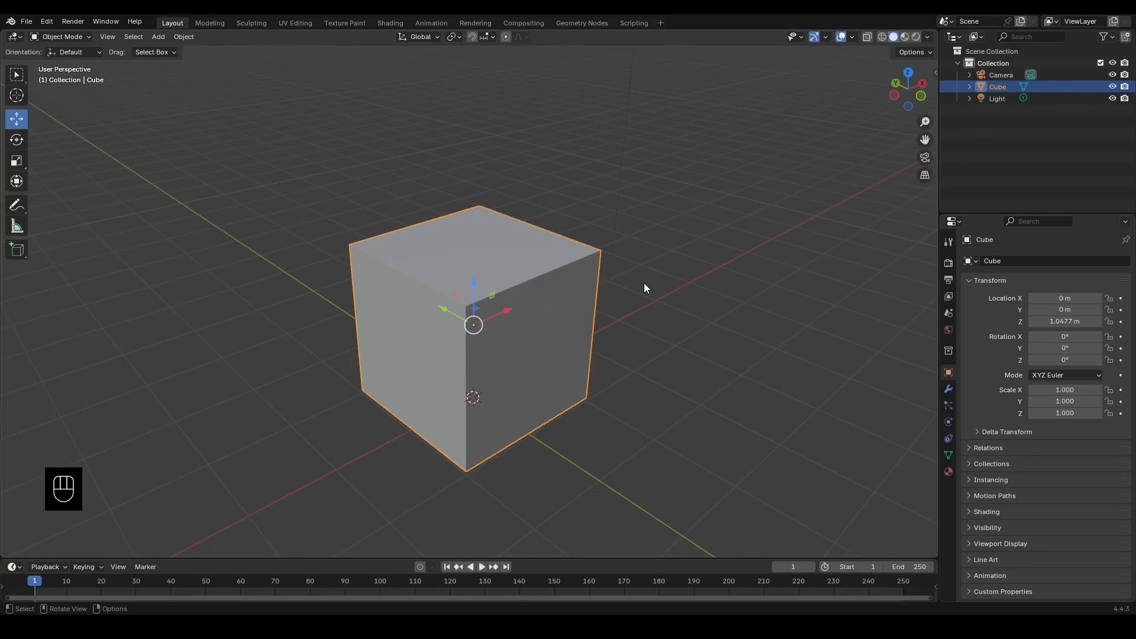
pyautogui.keyDown('shift'); pyautogui.moveTo(649, 279); pyautogui.dragTo(656, 329, button='middle'); pyautogui.keyUp('shift')
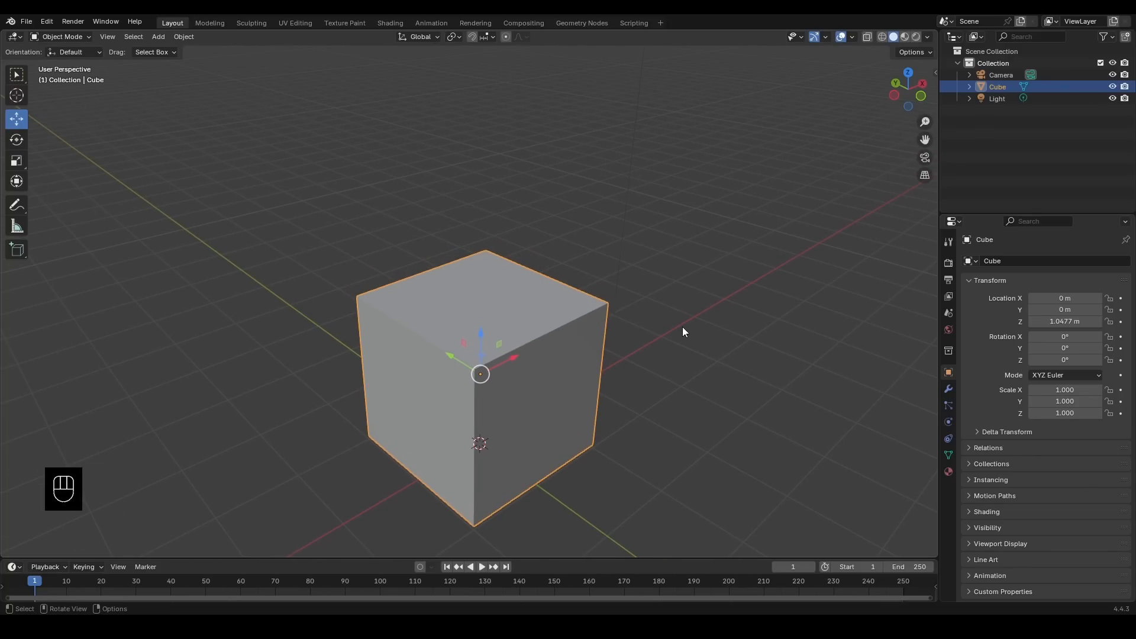
pyautogui.press('g')
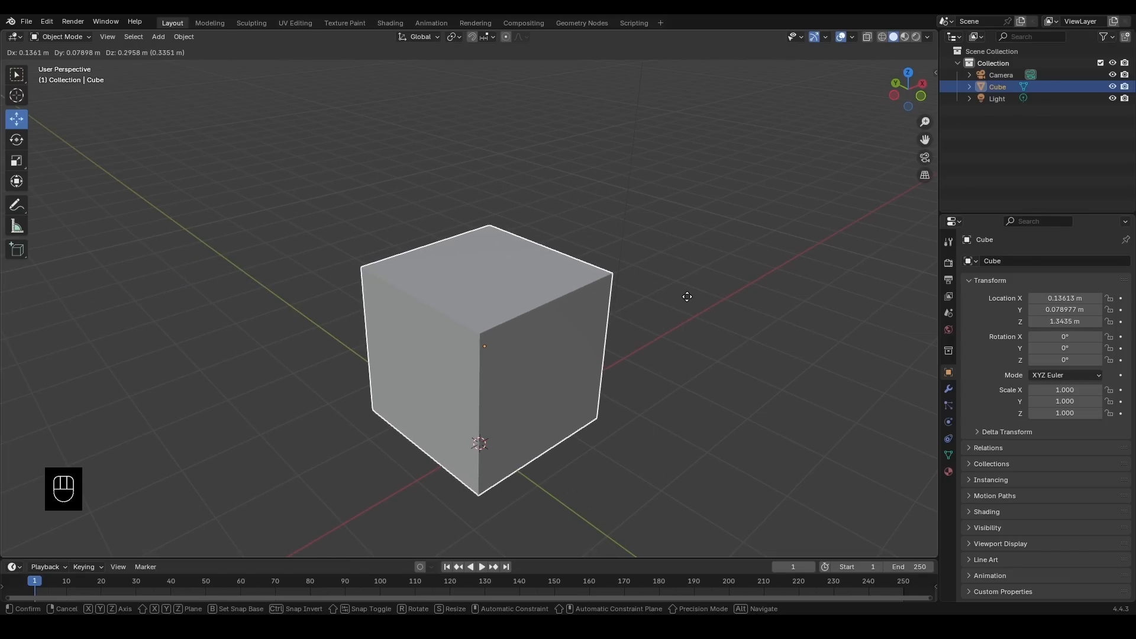
pyautogui.press('z')
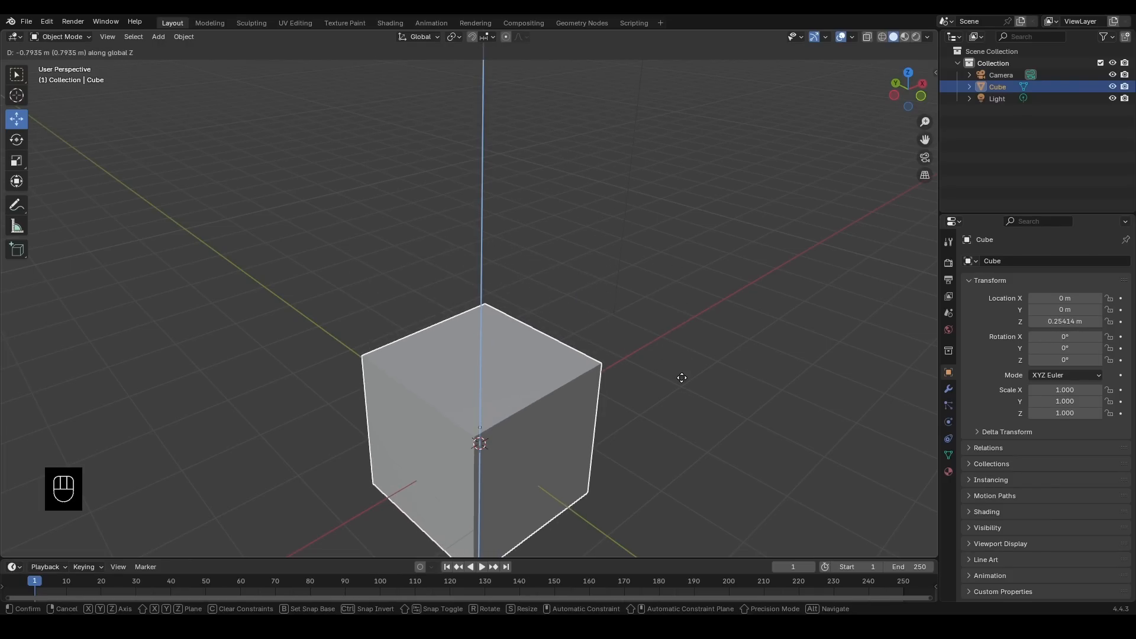
pyautogui.click(706, 324)
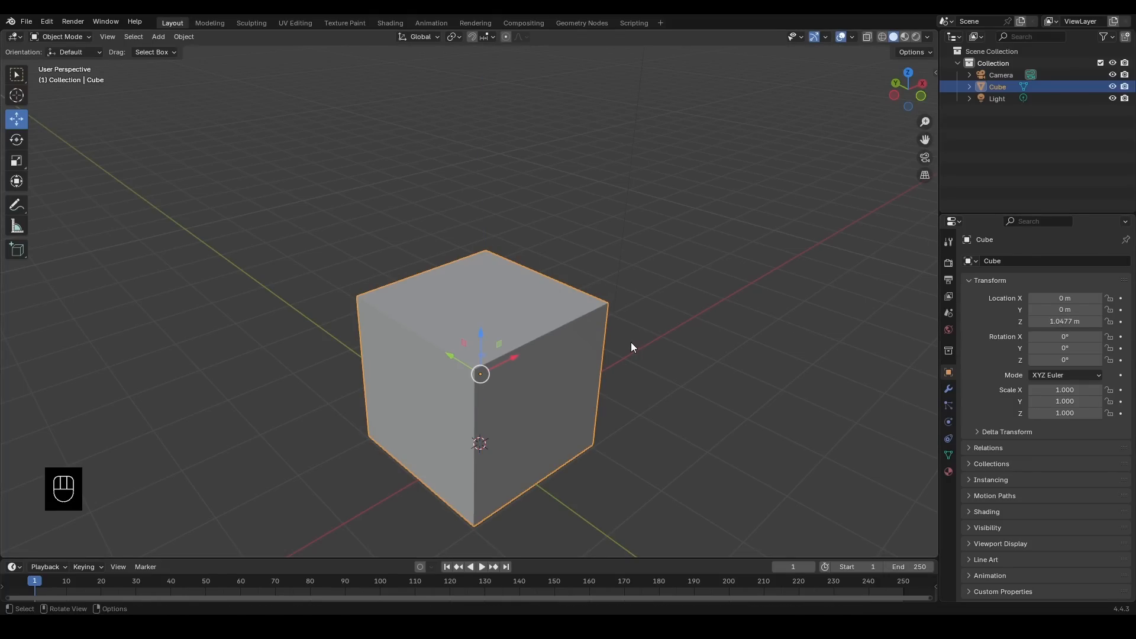
# Step: Try grabbing the cube along the global Z axis, switch the constraint to X and to Y, and cancel the move
pyautogui.press('g')
pyautogui.press('z')
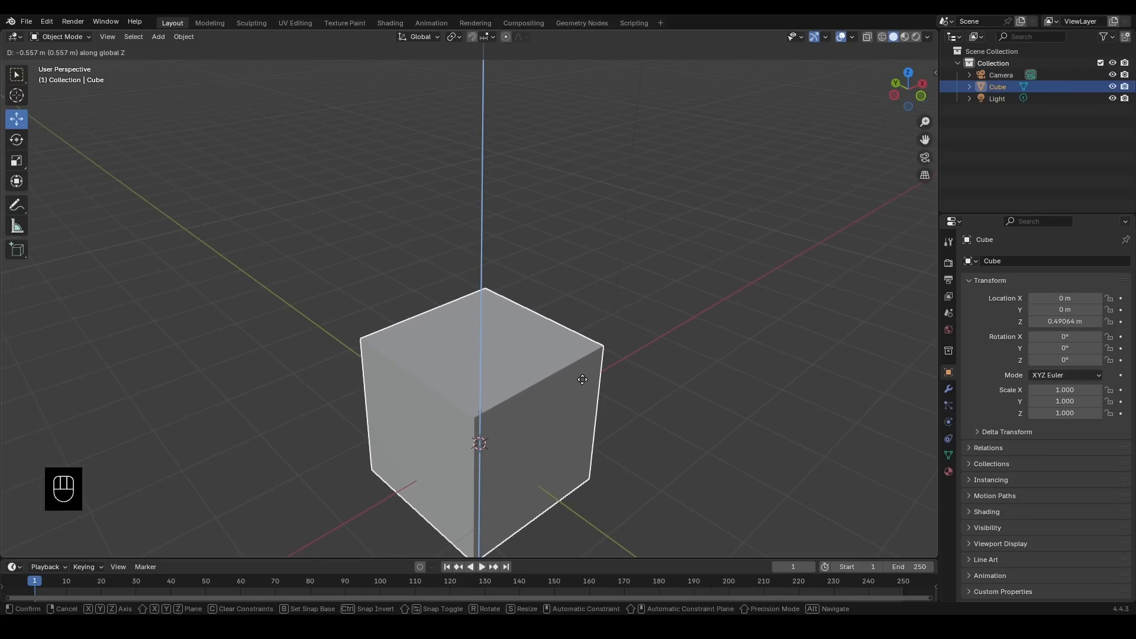
pyautogui.press('x')
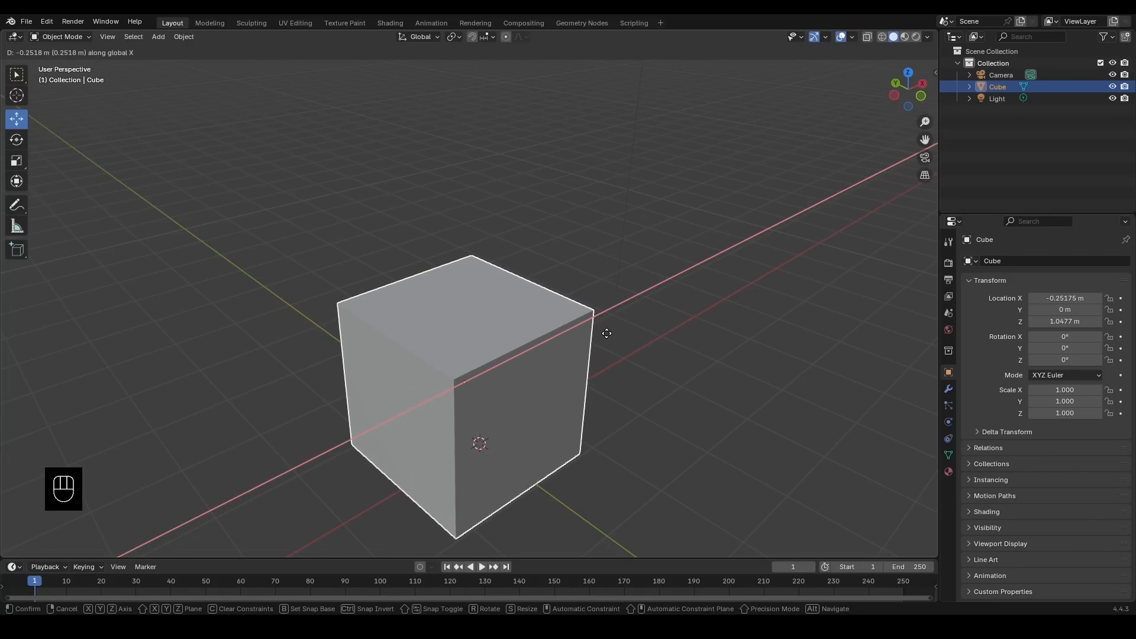
pyautogui.press('y')
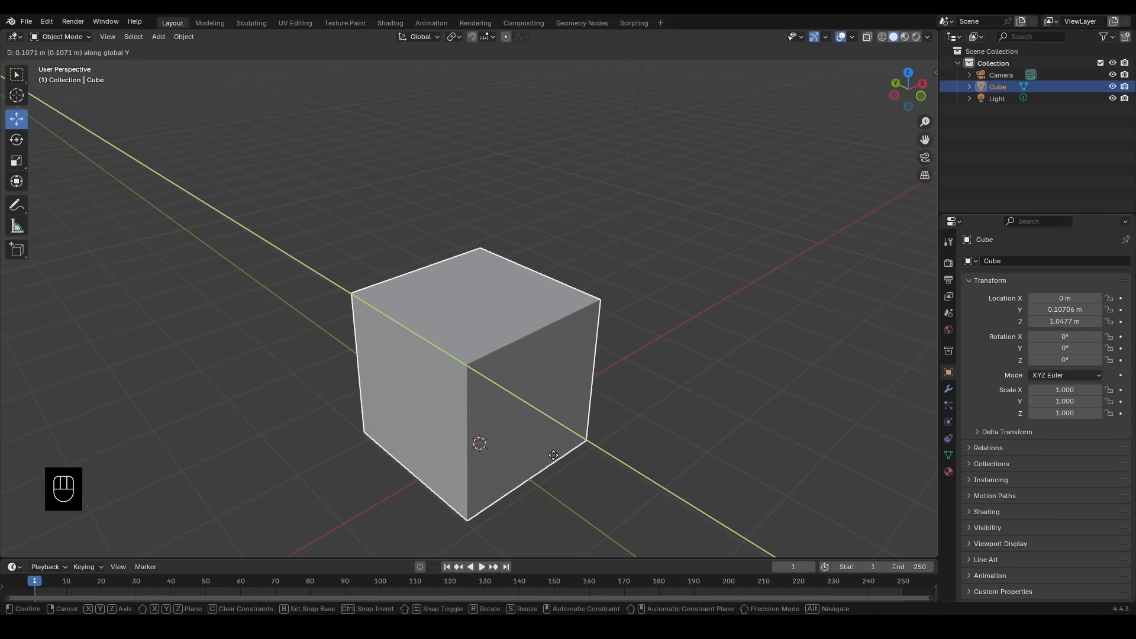
pyautogui.rightClick(553, 455)
# Step: Repeat the cube's constrained grab in the axis order Z, Y, X, and cancel it
pyautogui.moveTo(563, 418); pyautogui.dragTo(481, 364, button='middle')
pyautogui.scroll(3, 495, 347)
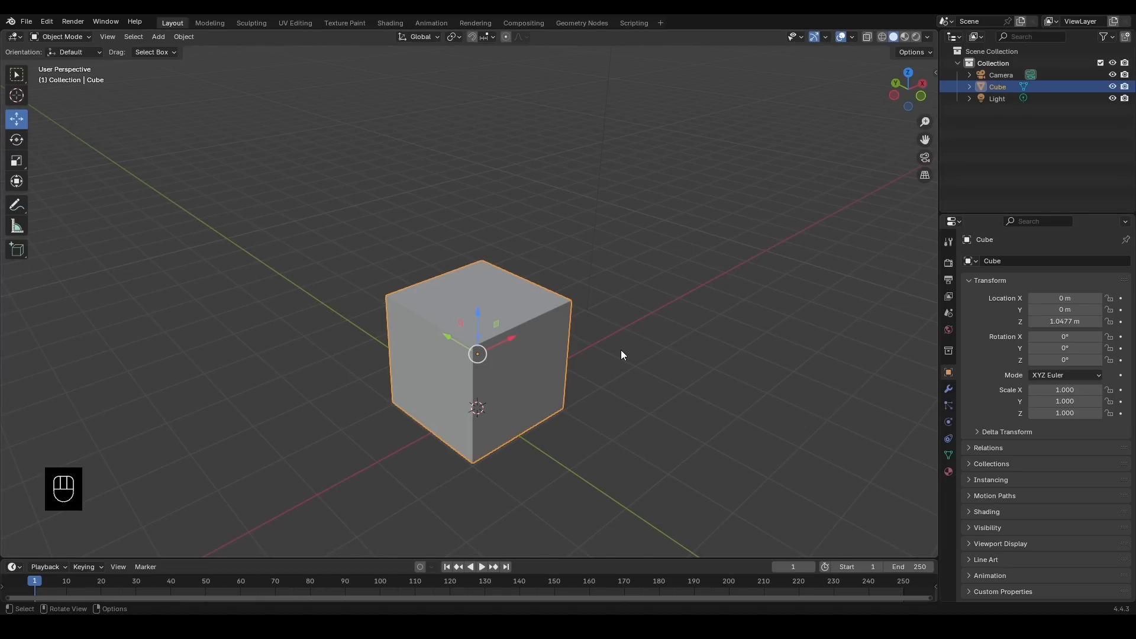
pyautogui.press('g')
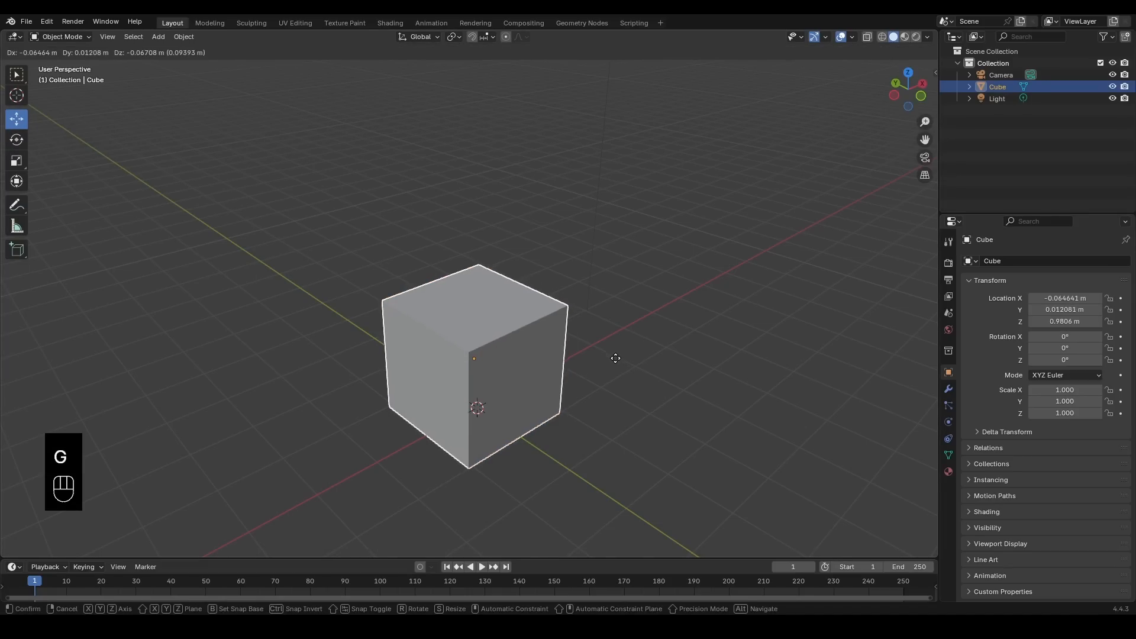
pyautogui.press('z')
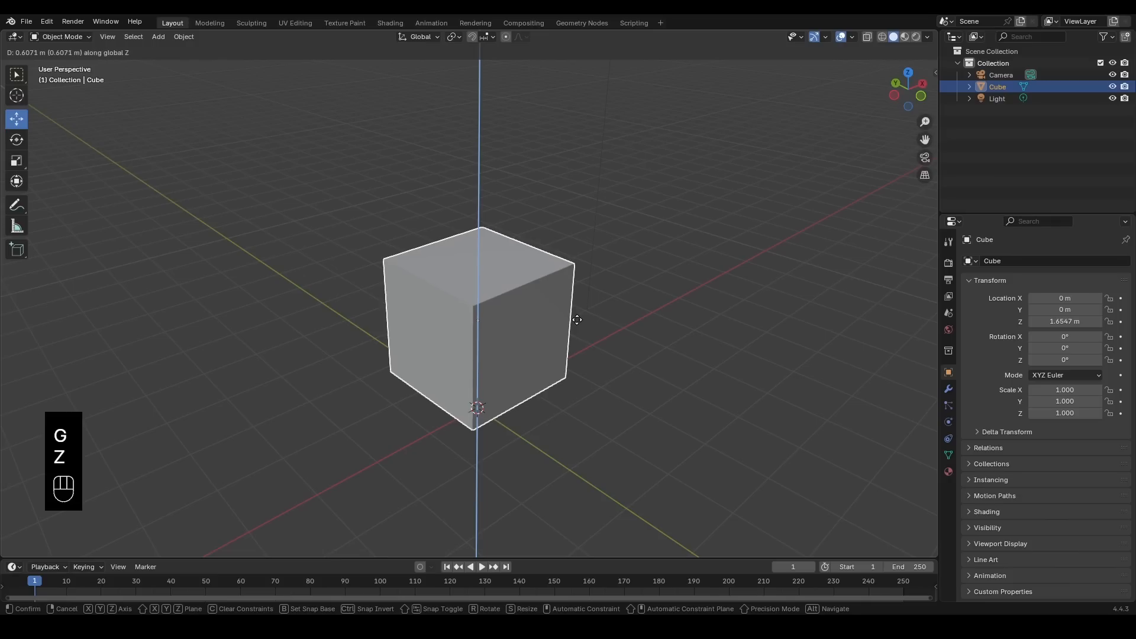
pyautogui.press('y')
pyautogui.press('x')
pyautogui.rightClick(584, 333)
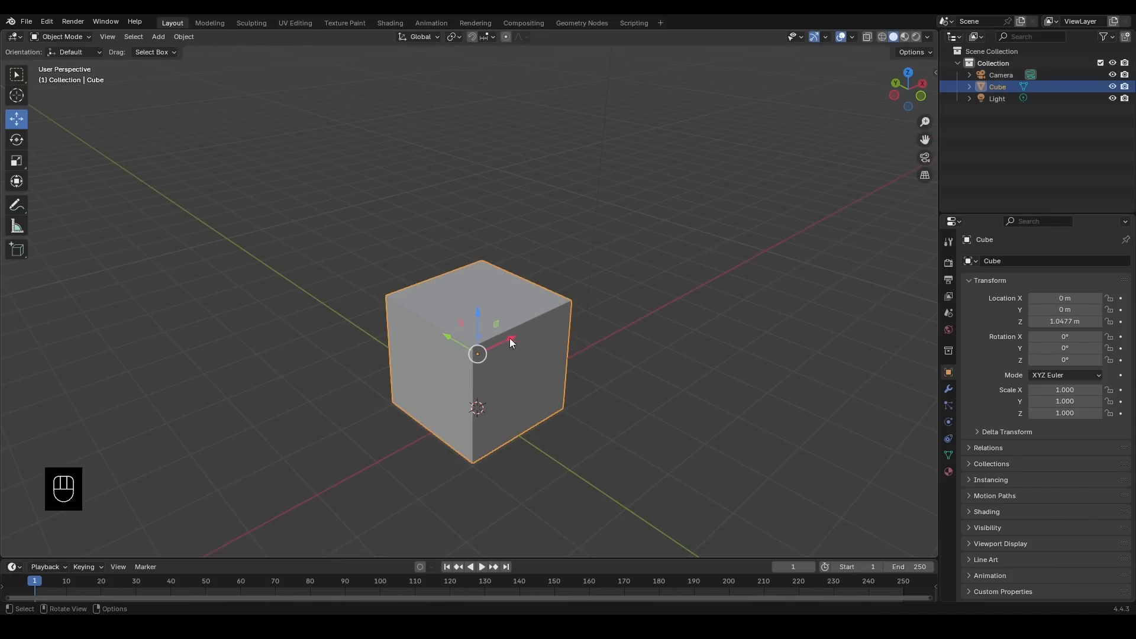
# Step: Move the cube freely far from the origin, reset its X, Y and Z location to 0 m, and deselect it
pyautogui.press('g')
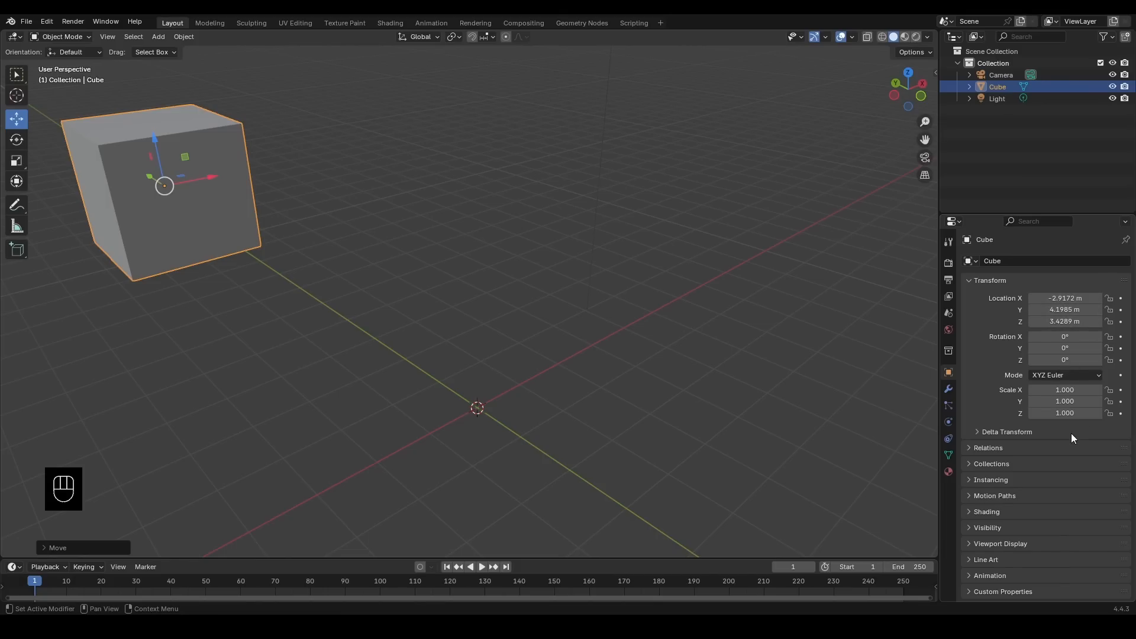
pyautogui.moveTo(1073, 298); pyautogui.dragTo(1069, 322)
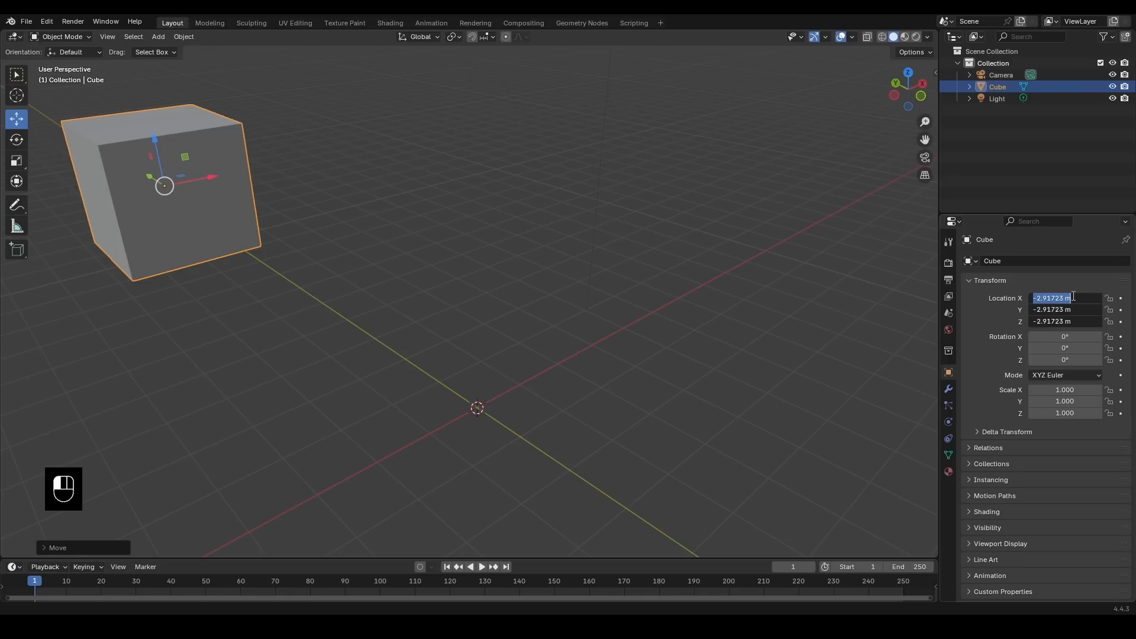
pyautogui.write('0')
pyautogui.press('Return')
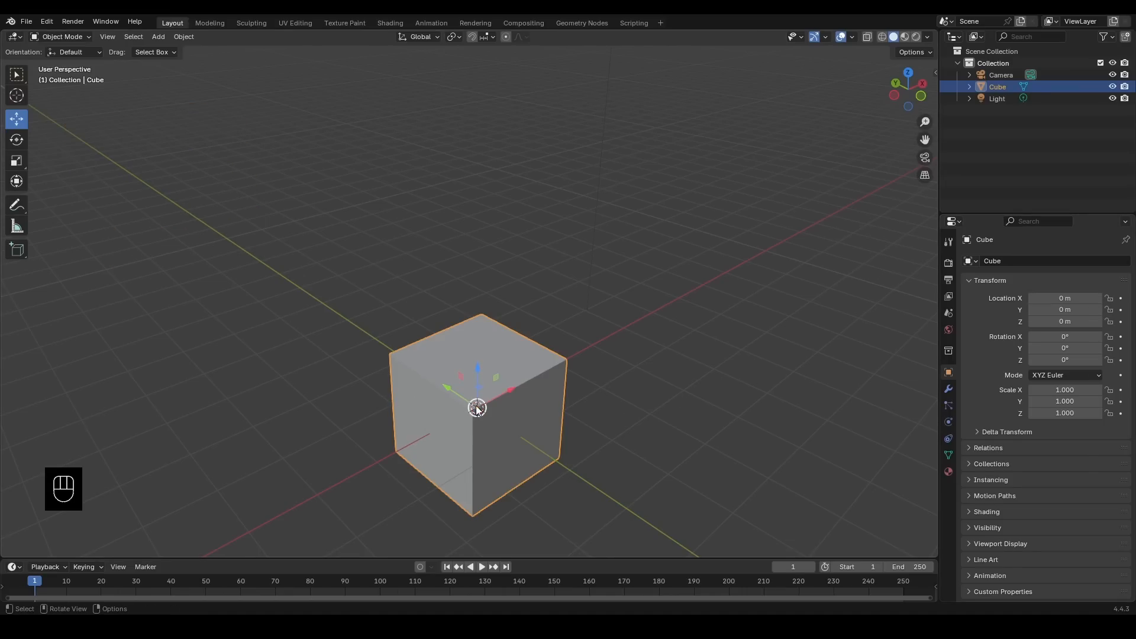
pyautogui.click(657, 393)
pyautogui.scroll(-10, 563, 367)
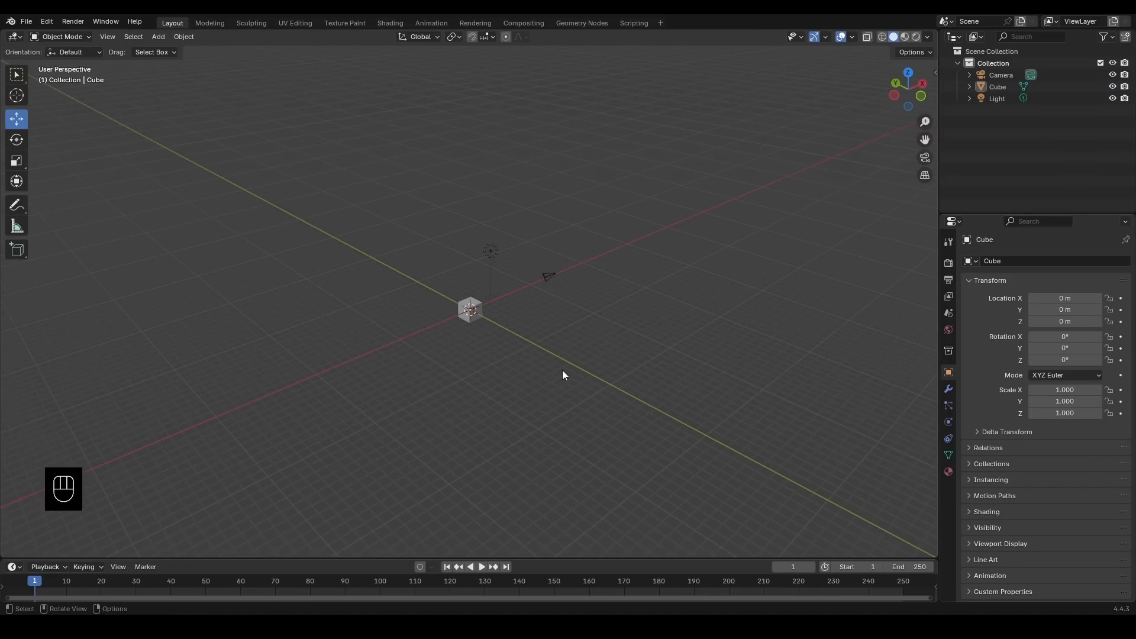
pyautogui.scroll(10, 404, 349)
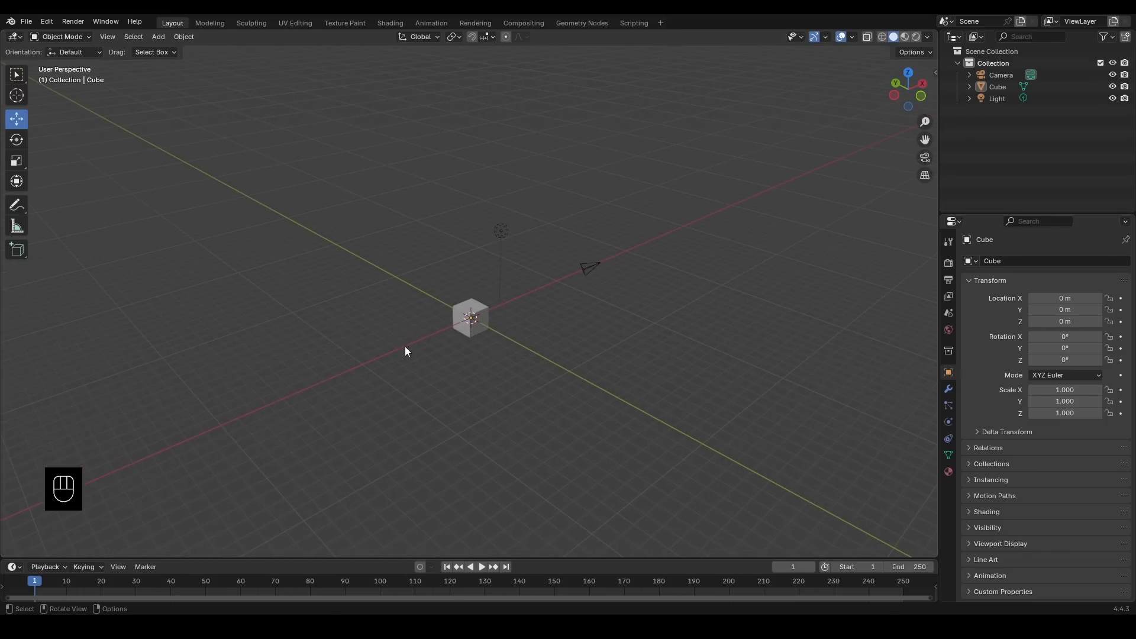
pyautogui.scroll(-5, 409, 358)
pyautogui.scroll(3, 415, 358)
pyautogui.scroll(3, 537, 402)
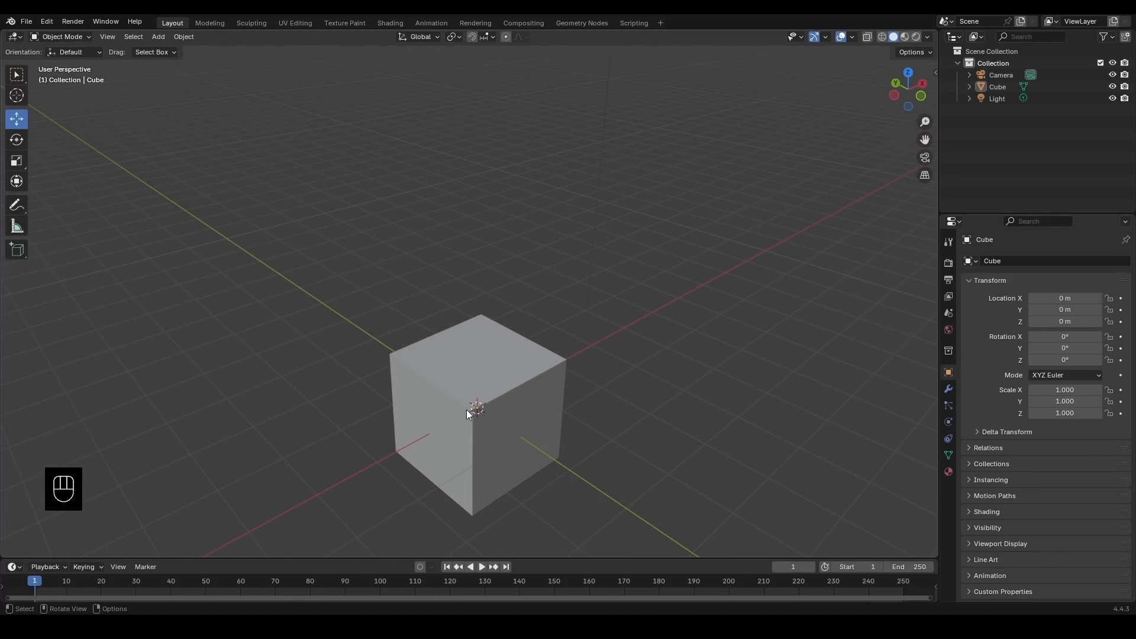
pyautogui.scroll(-3, 538, 387)
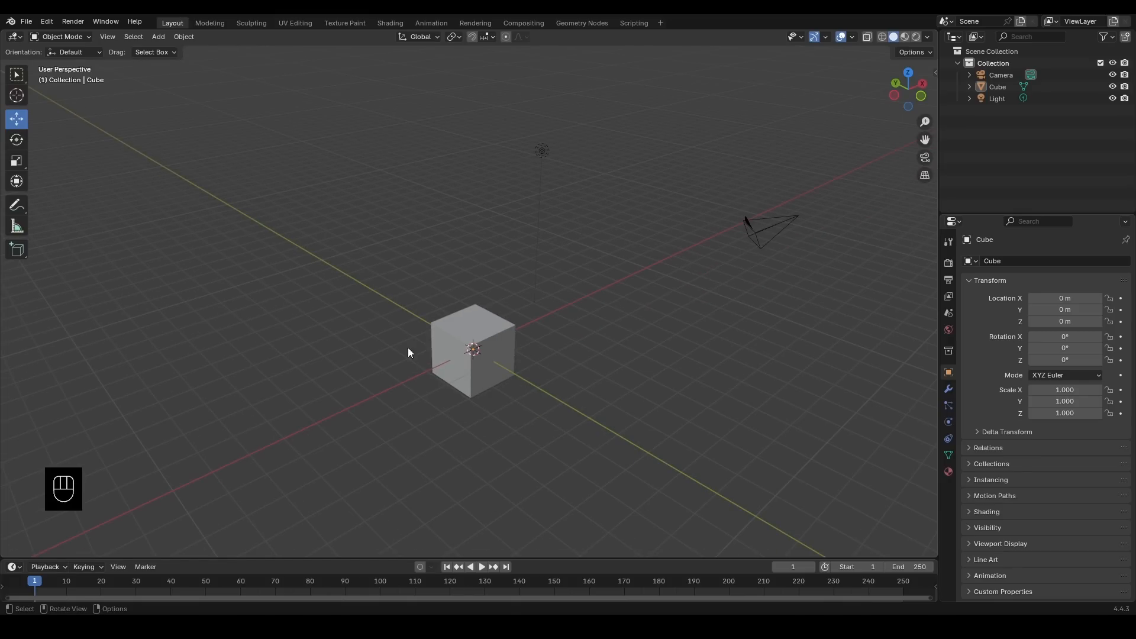
# Step: Select the cube and turn it about its axes with the Rotate tool to about X -242° and Z -270°
pyautogui.click(16, 141)
pyautogui.click(507, 332)
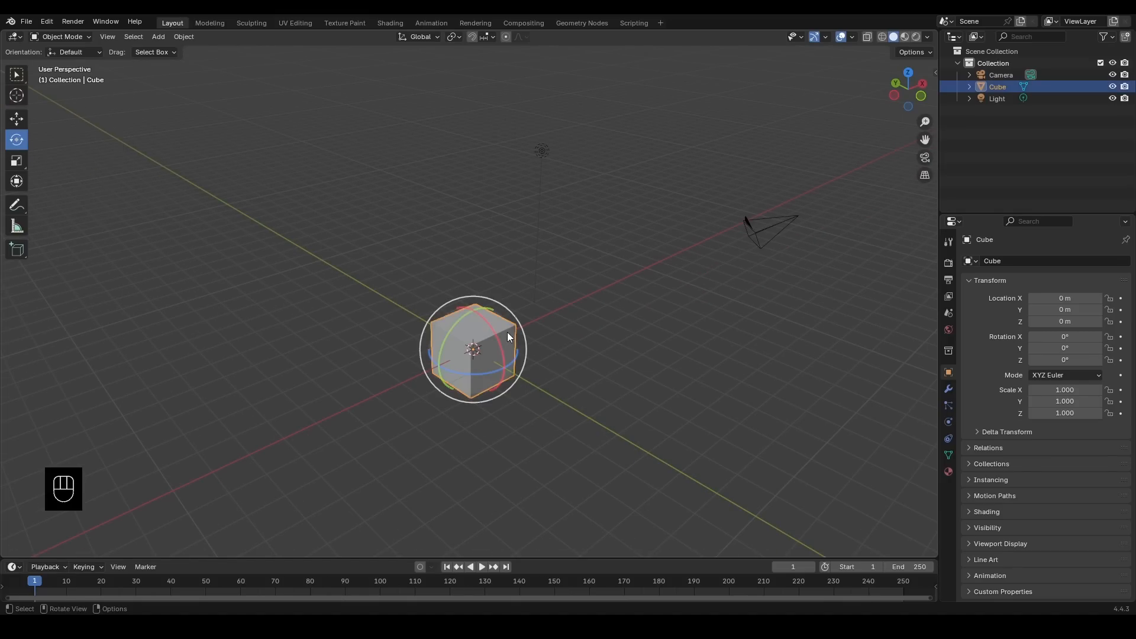
pyautogui.scroll(3, 518, 355)
pyautogui.keyDown('shift'); pyautogui.moveTo(516, 364); pyautogui.dragTo(541, 291, button='middle'); pyautogui.keyUp('shift')
pyautogui.scroll(1, 568, 293)
pyautogui.scroll(2, 508, 297)
pyautogui.moveTo(433, 271); pyautogui.dragTo(513, 308)
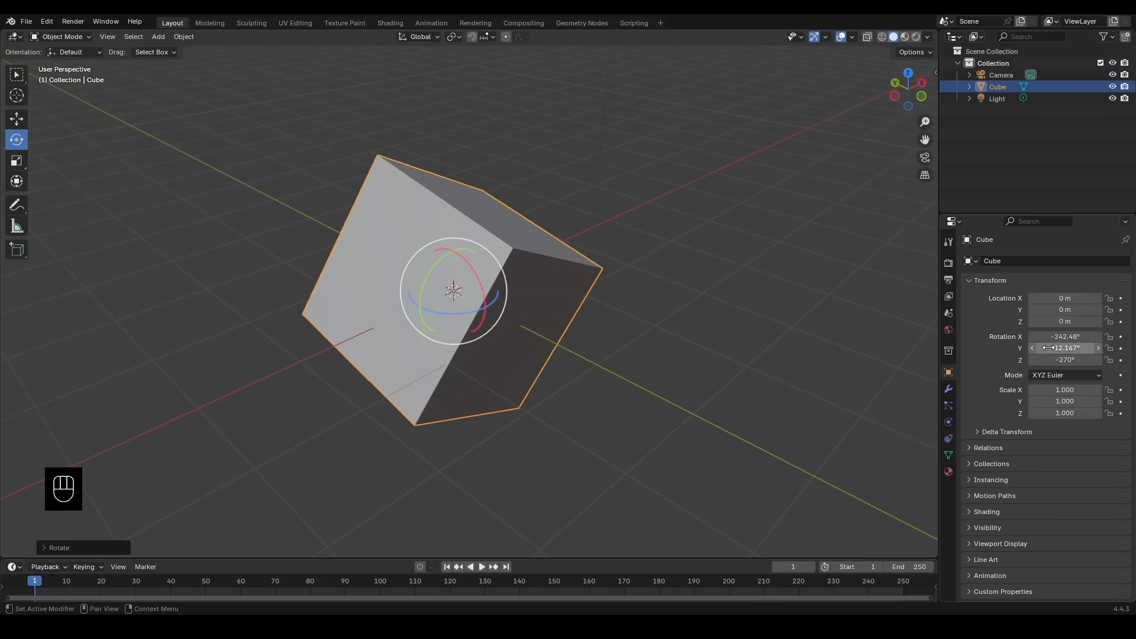
# Step: Reset the cube's X, Y and Z rotation to 0° in one entry
pyautogui.moveTo(1066, 336); pyautogui.dragTo(1065, 360)
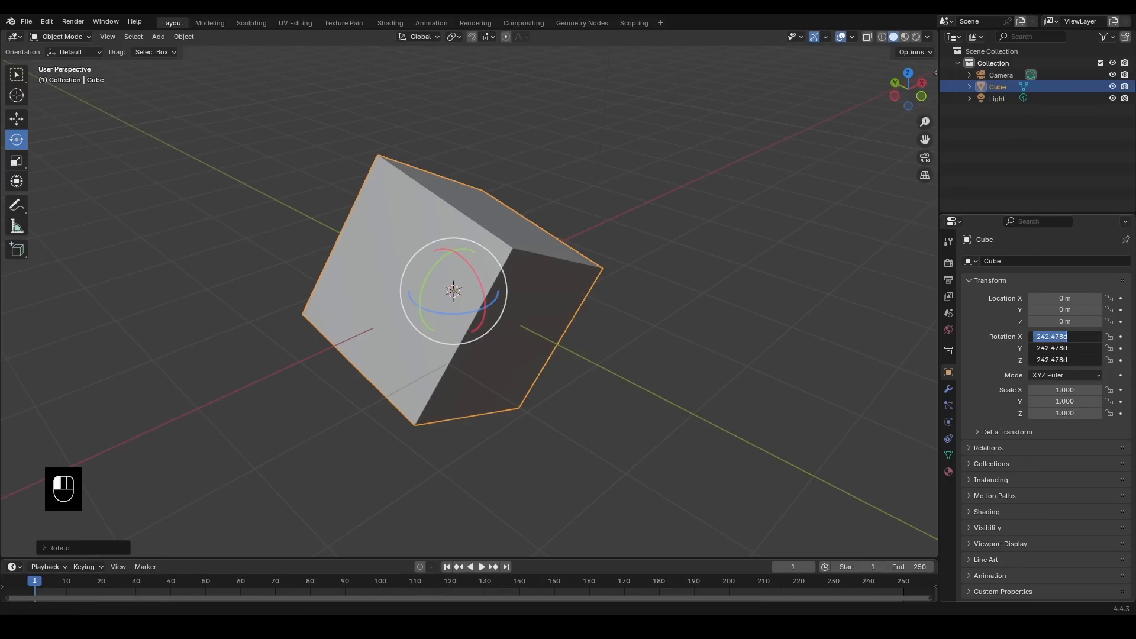
pyautogui.write('0')
pyautogui.press('Return')
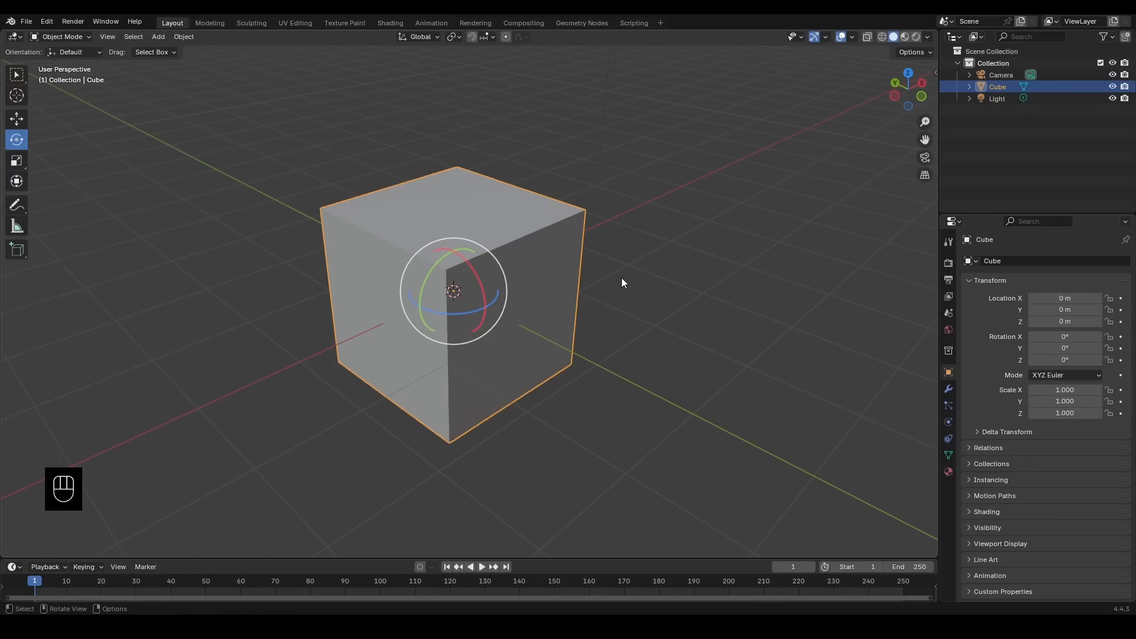
# Step: Try rotating the cube freely and constrained to the global Y, Z and X axes, and cancel the rotation
pyautogui.press('r')
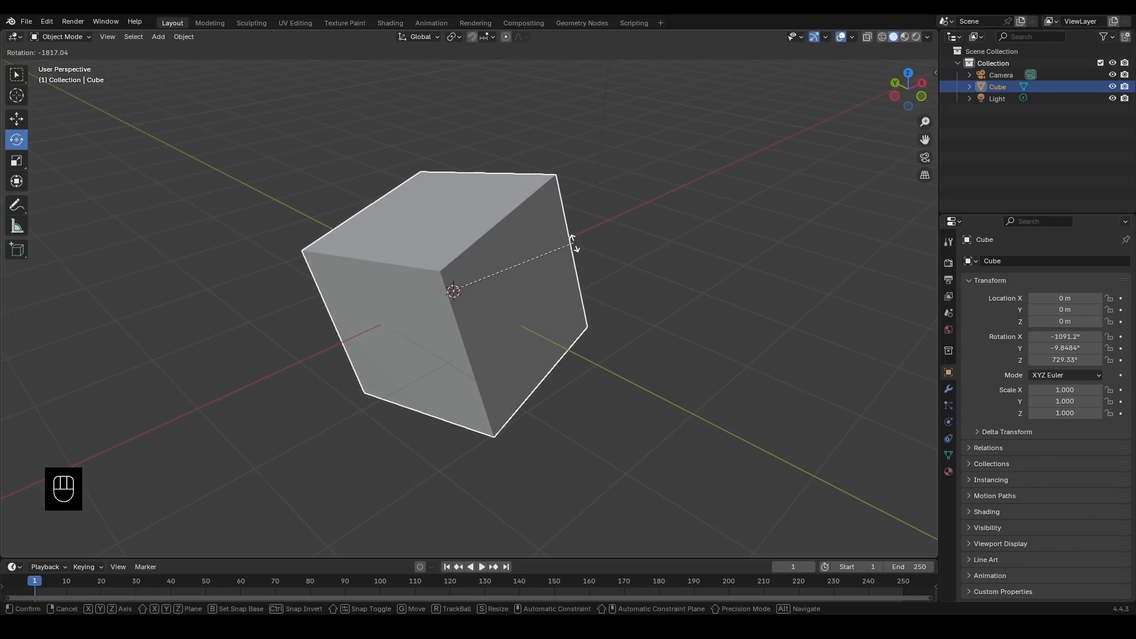
pyautogui.press('y')
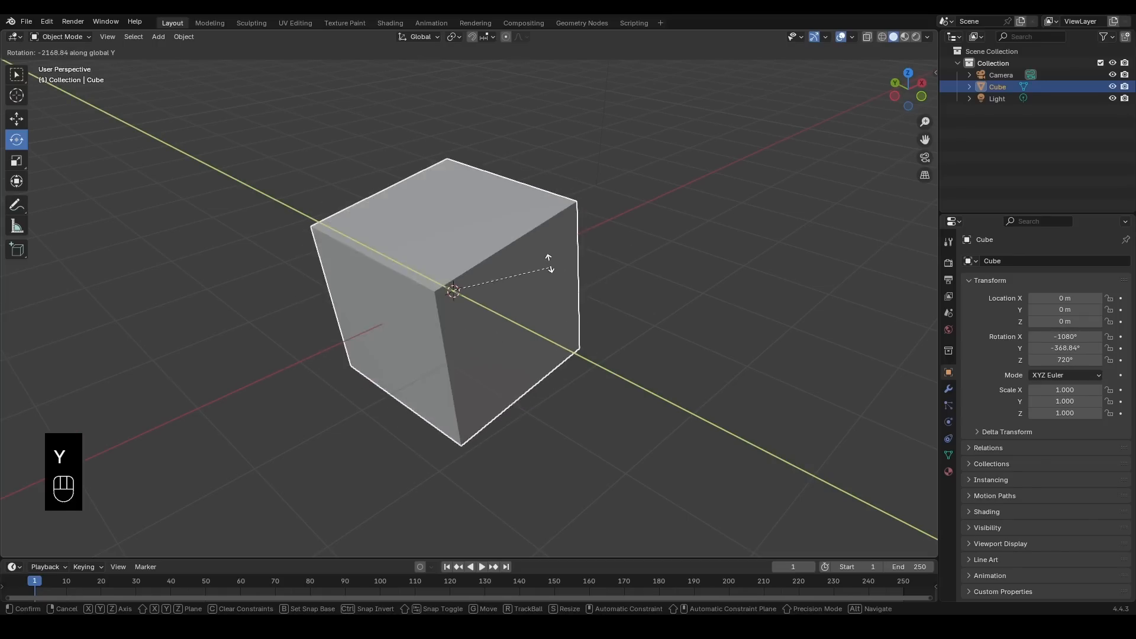
pyautogui.press('z')
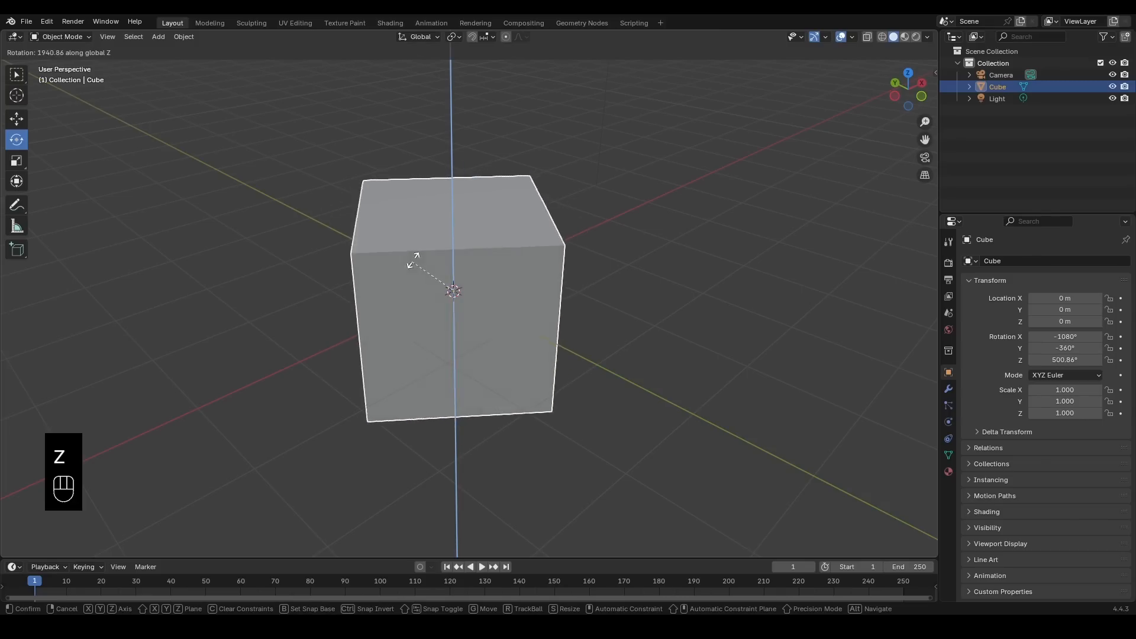
pyautogui.press('x')
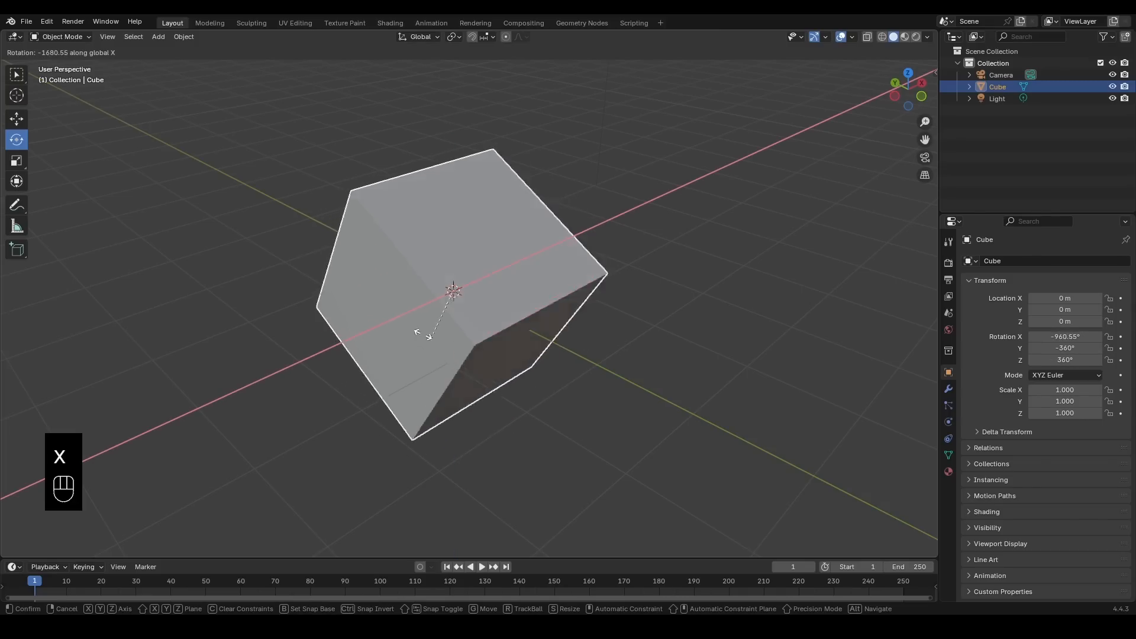
pyautogui.rightClick(348, 238)
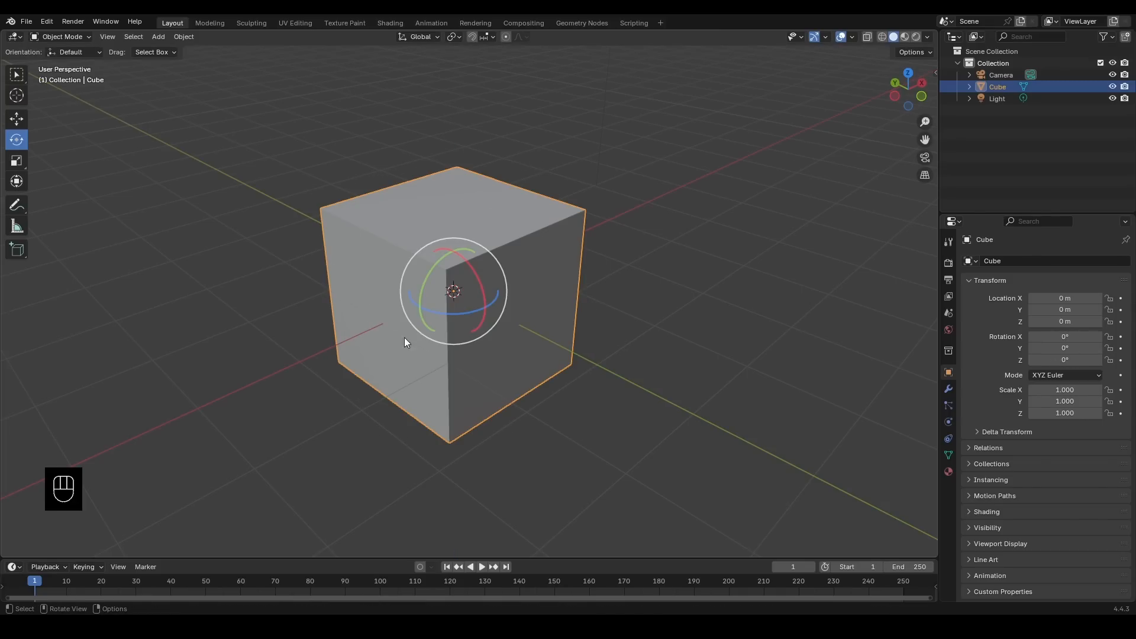
# Step: Stretch the cube along its Y axis and resize it along its X axis with the Scale tool
pyautogui.click(17, 160)
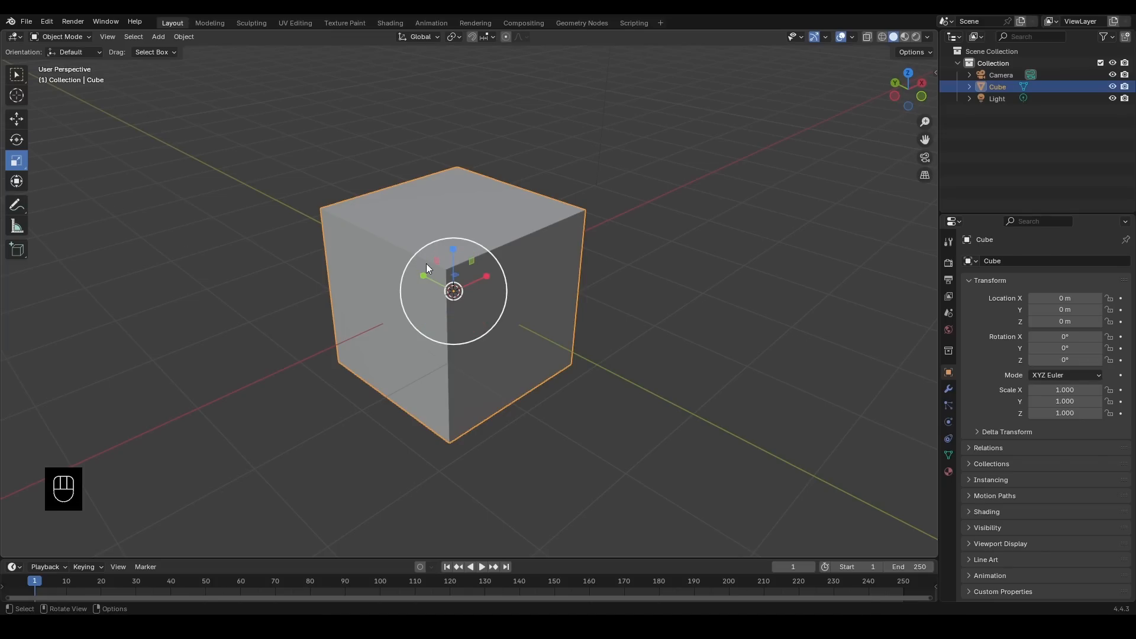
pyautogui.scroll(2, 426, 264)
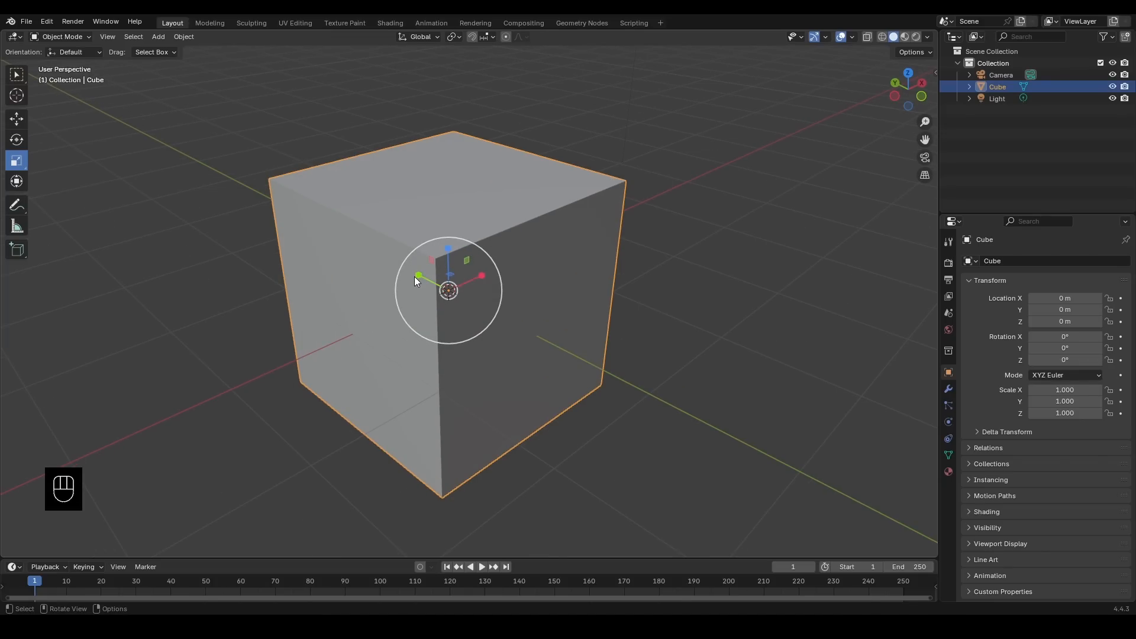
pyautogui.moveTo(421, 276); pyautogui.dragTo(316, 236)
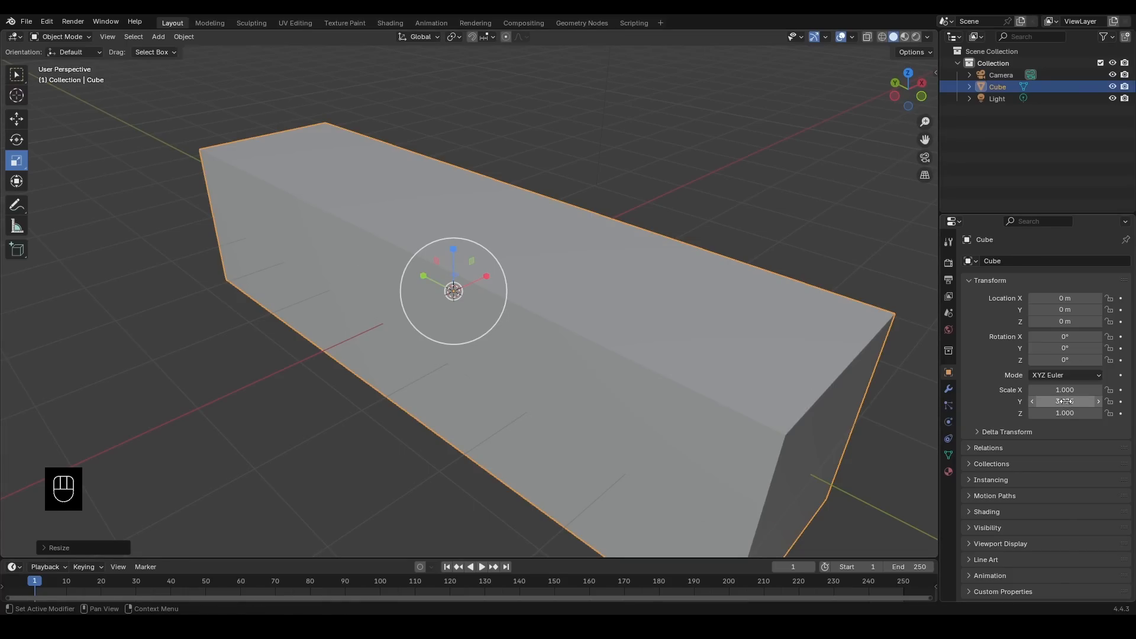
pyautogui.moveTo(486, 276); pyautogui.dragTo(465, 143)
pyautogui.scroll(-4, 498, 286)
pyautogui.scroll(-6, 524, 257)
pyautogui.moveTo(527, 262); pyautogui.dragTo(592, 278, button='middle')
# Step: Reset the cube's X, Y and Z scale to 1 in one entry
pyautogui.moveTo(1066, 391); pyautogui.dragTo(1067, 414)
pyautogui.write('1')
pyautogui.press('Return')
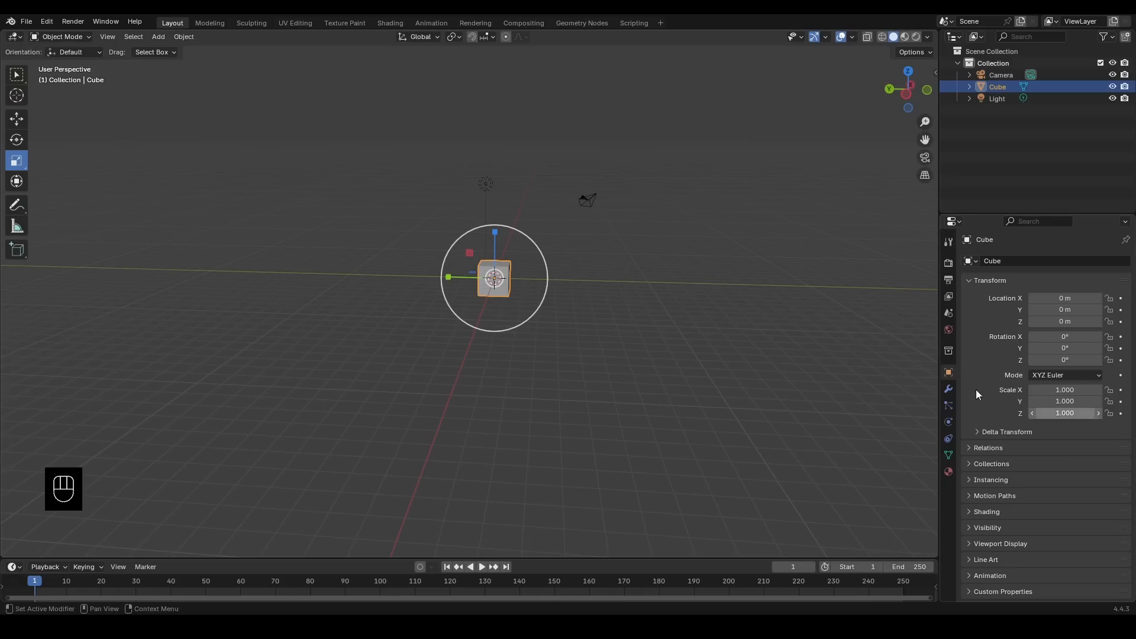
# Step: Try resizing the cube by adjusting its scale values directly in the object properties, and undo those changes
pyautogui.moveTo(1057, 388); pyautogui.dragTo(1113, 388)
pyautogui.moveTo(570, 357); pyautogui.dragTo(552, 361, button='middle')
pyautogui.moveTo(1057, 402); pyautogui.dragTo(1096, 413)
pyautogui.moveTo(663, 316); pyautogui.dragTo(562, 308, button='middle')
pyautogui.hotkey('ctrl', 'z')
pyautogui.hotkey('ctrl', 'z')
pyautogui.hotkey('ctrl', 'z')
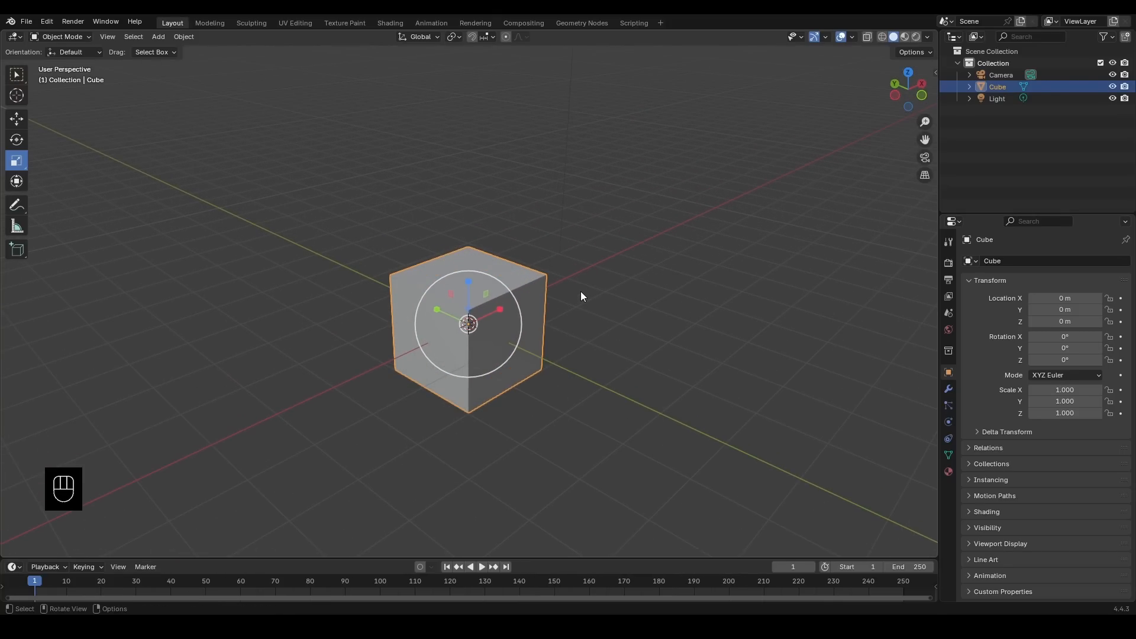
# Step: Try scaling the cube freely and constrained to the global Z, Y and X axes, and cancel the scaling
pyautogui.press('s')
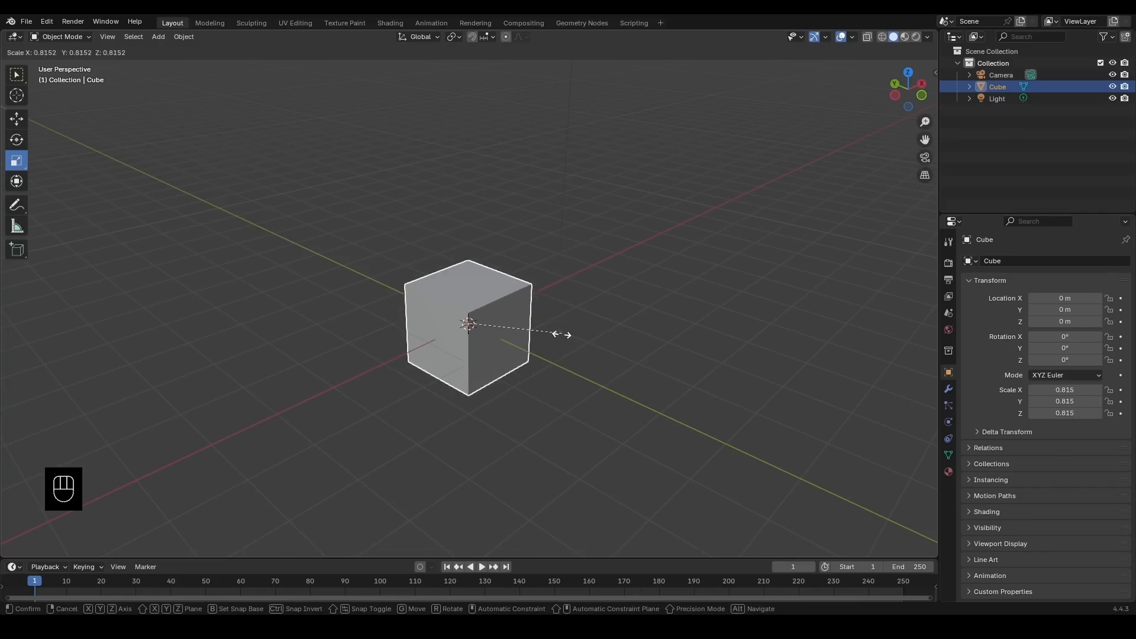
pyautogui.press('z')
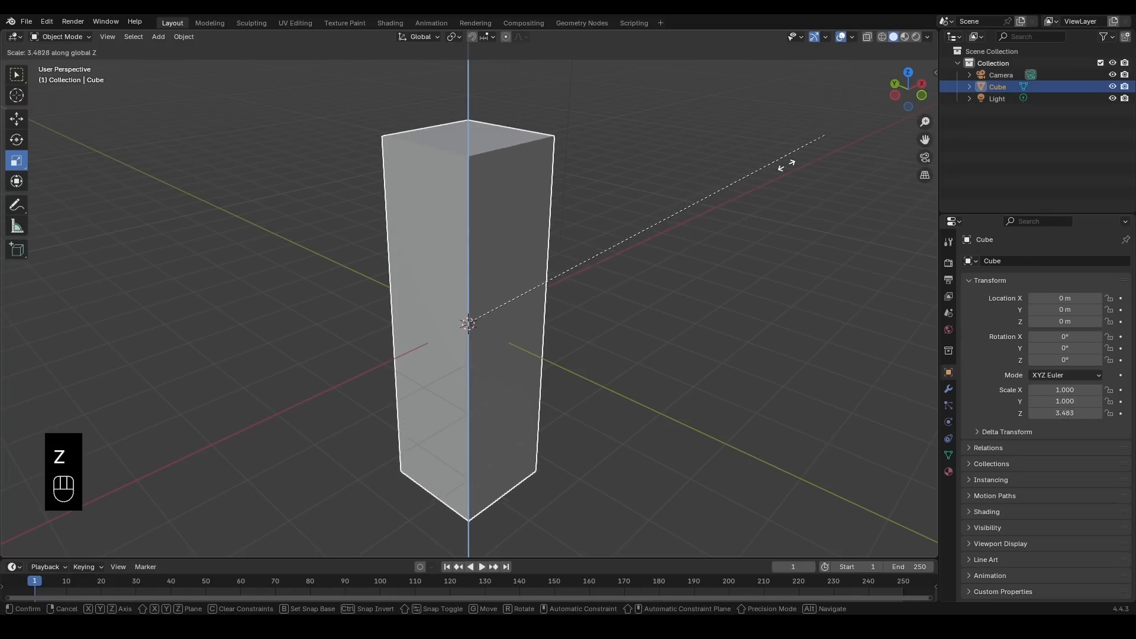
pyautogui.press('y')
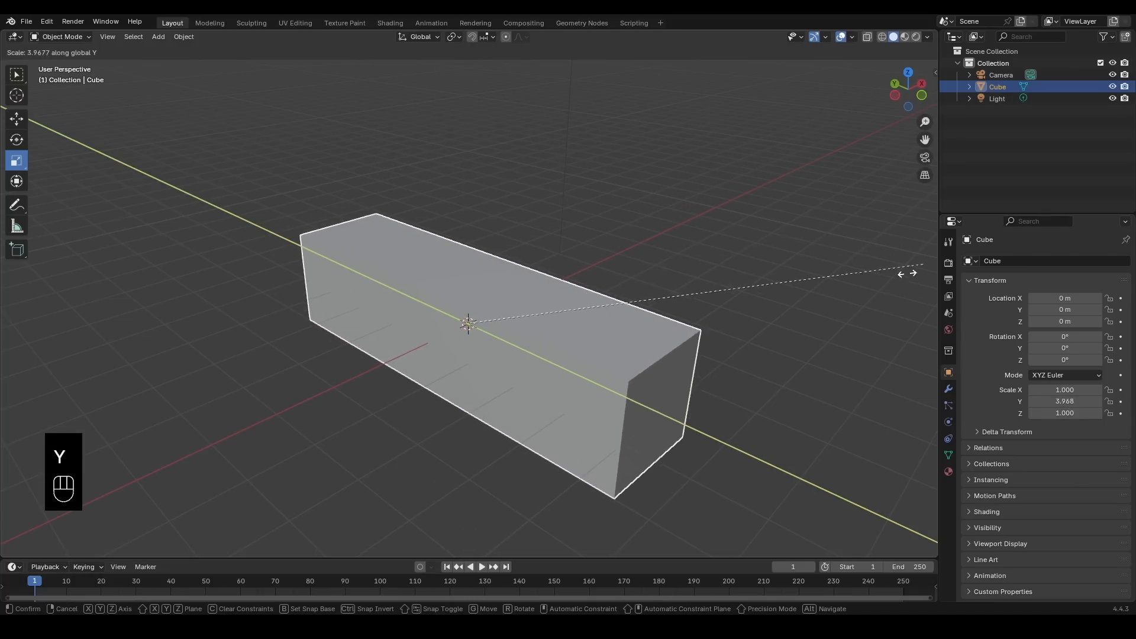
pyautogui.press('x')
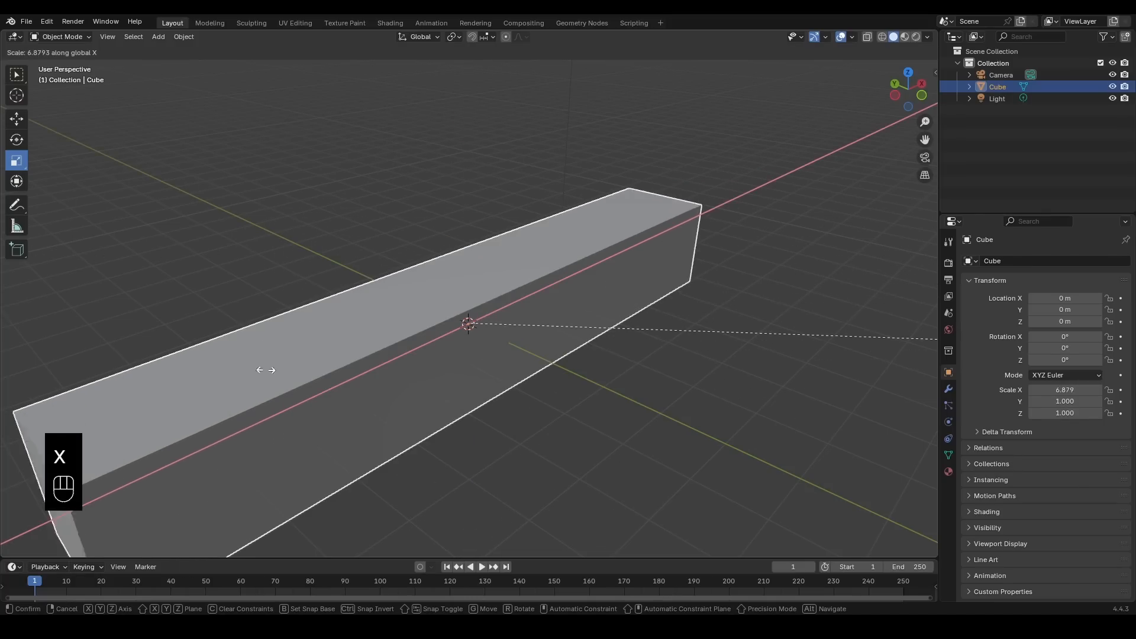
pyautogui.rightClick(403, 321)
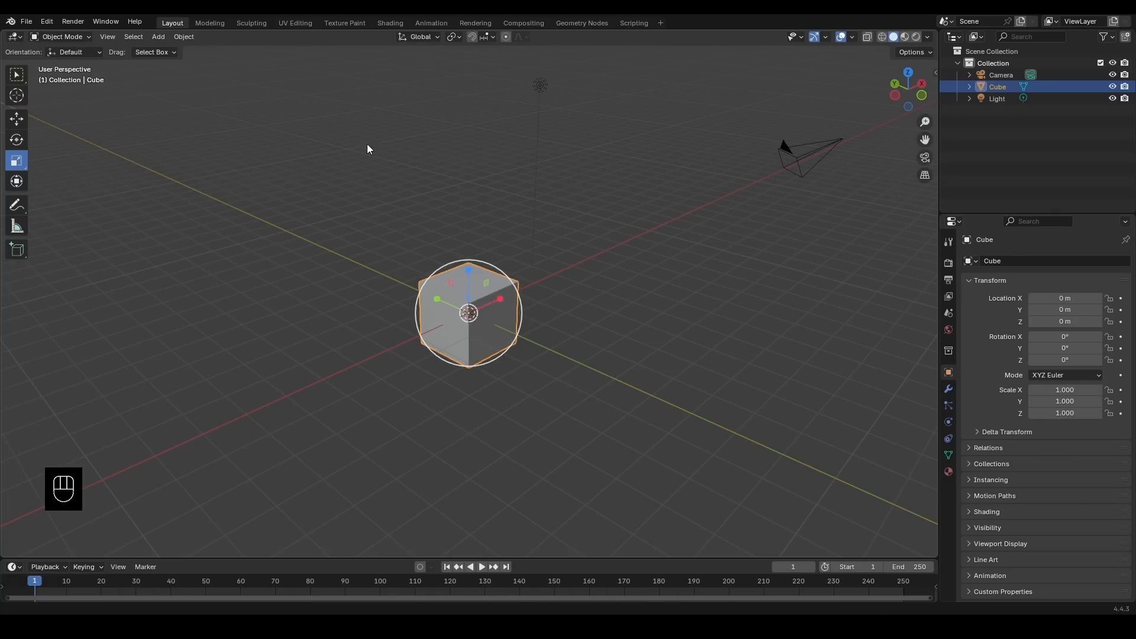
# Step: Enlarge the camera along the global Y axis with the Scale tool
pyautogui.click(539, 88)
pyautogui.click(814, 159)
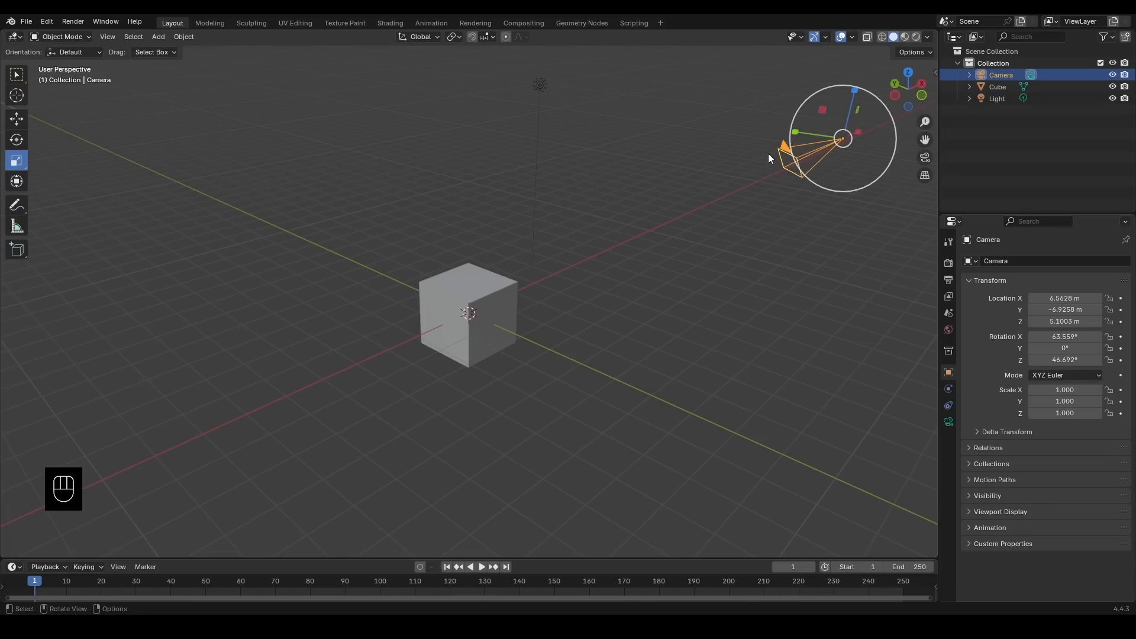
pyautogui.click(544, 86)
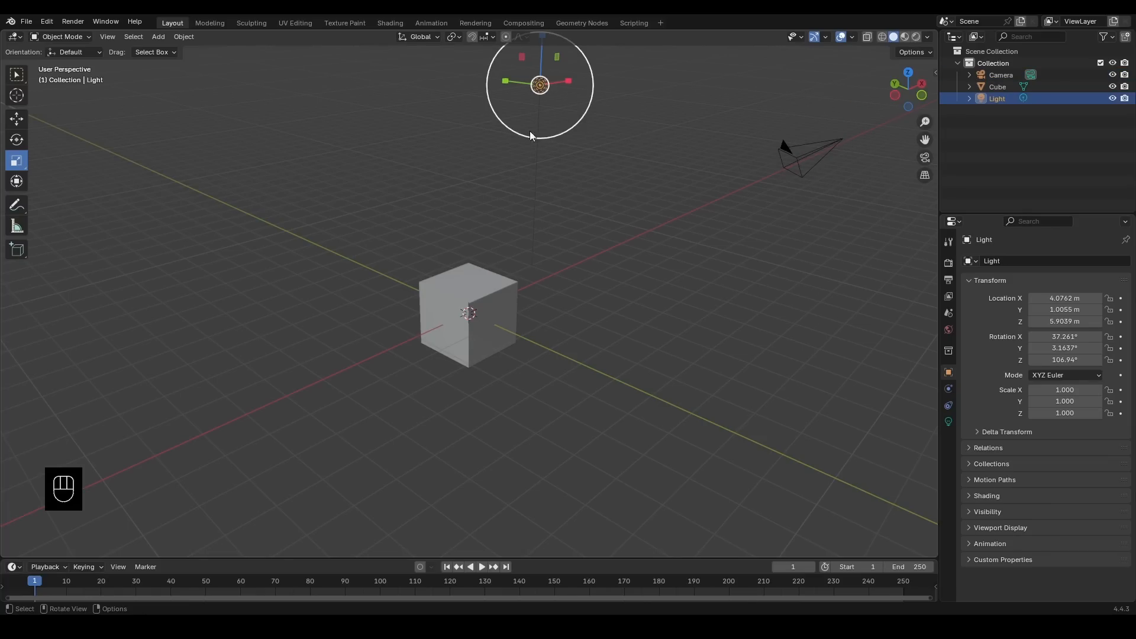
pyautogui.click(830, 166)
pyautogui.keyDown('shift'); pyautogui.moveTo(801, 235); pyautogui.dragTo(710, 291, button='middle'); pyautogui.keyUp('shift')
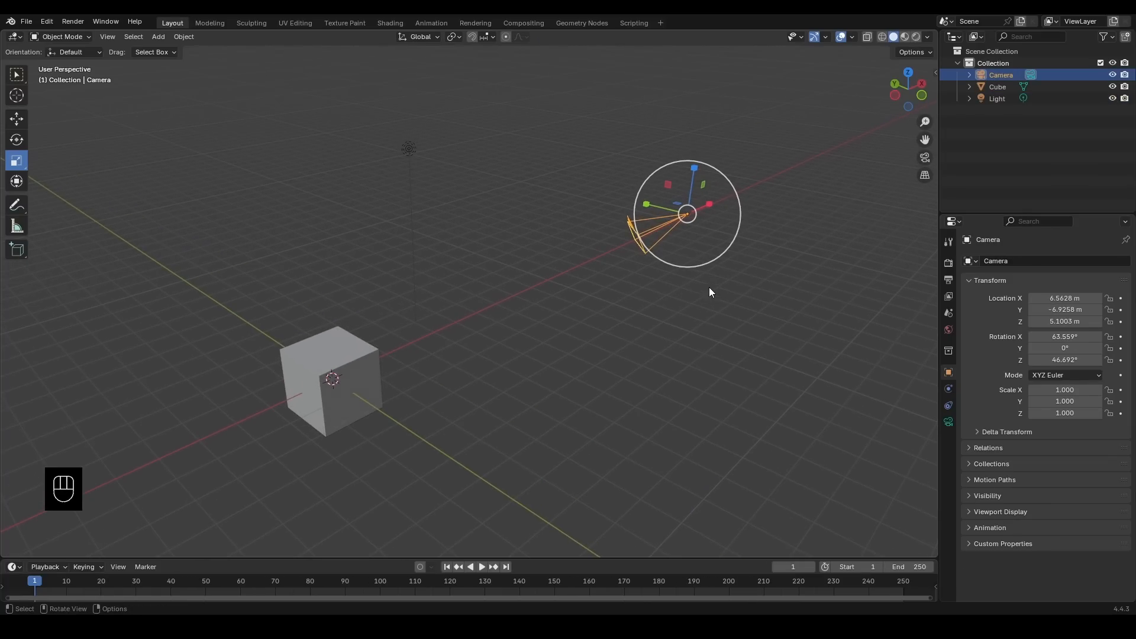
pyautogui.moveTo(649, 201); pyautogui.dragTo(436, 213)
pyautogui.click(341, 375)
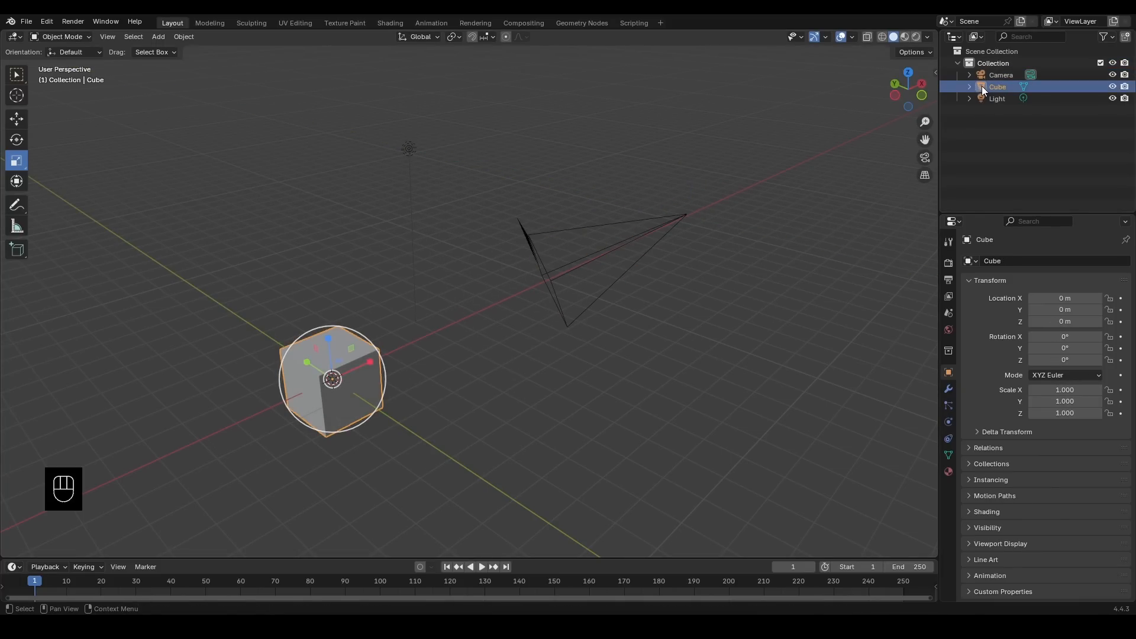
pyautogui.click(688, 213)
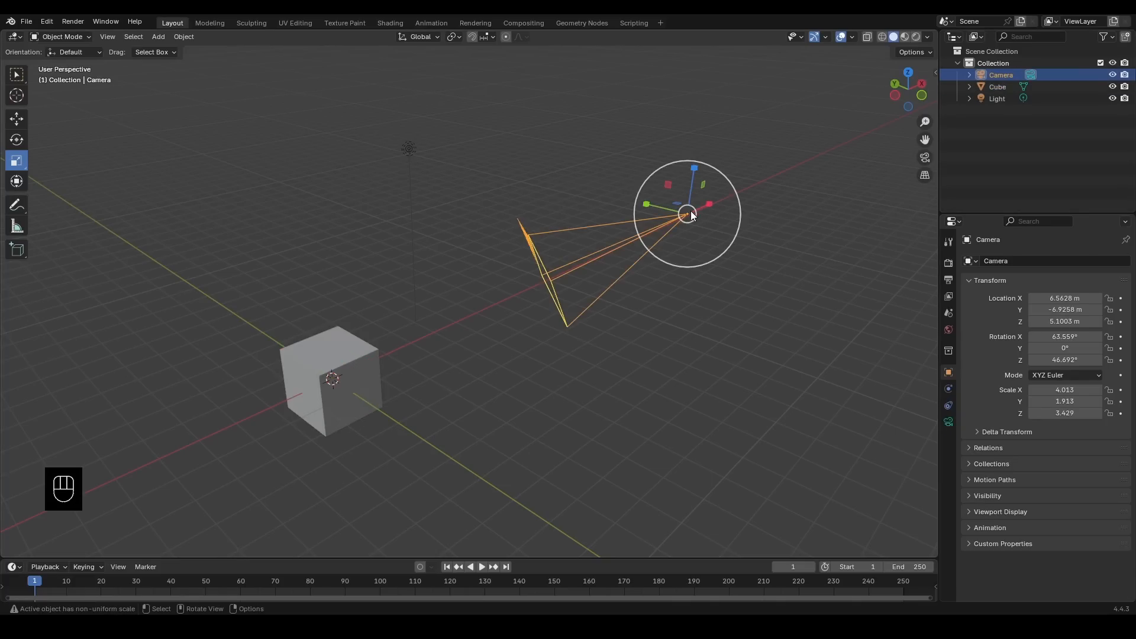
# Step: Try resizing the light uniformly and along the global X axis, and undo both changes
pyautogui.click(993, 98)
pyautogui.moveTo(372, 139); pyautogui.dragTo(243, 141)
pyautogui.moveTo(441, 142)
pyautogui.mouseDown()
pyautogui.moveTo(514, 119)
pyautogui.moveTo(456, 140)
pyautogui.mouseUp()
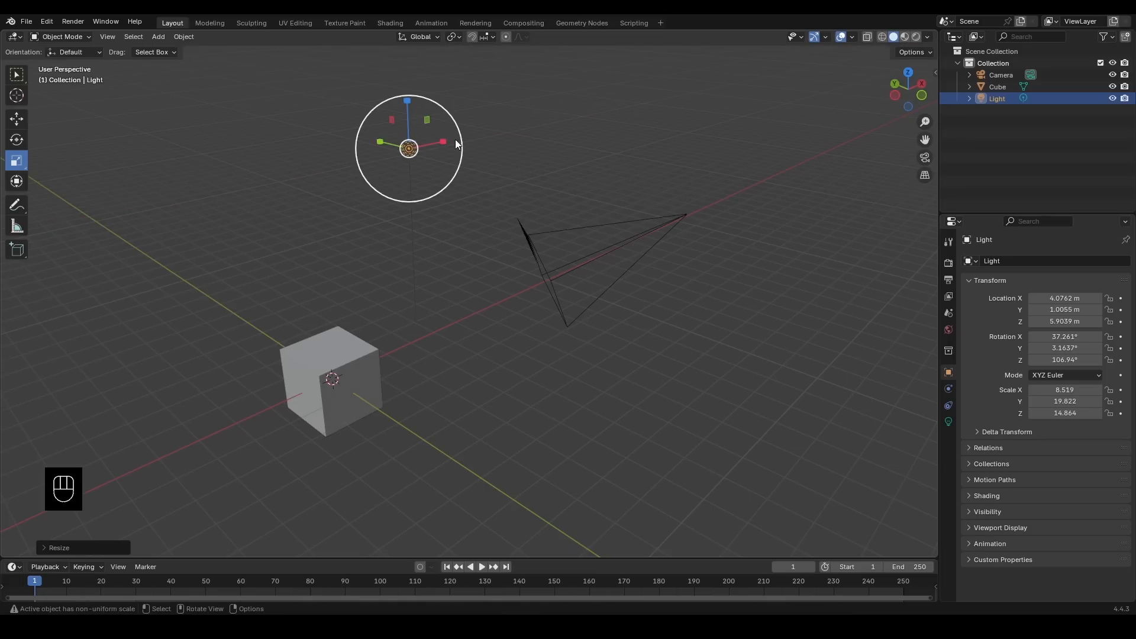
pyautogui.hotkey('ctrl', 'z')
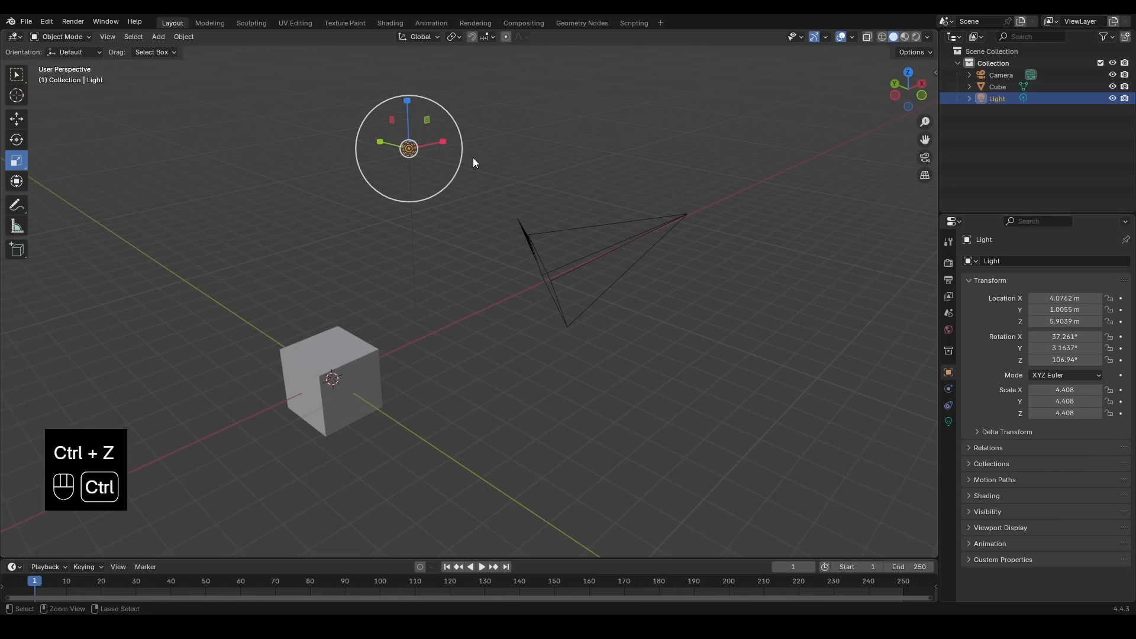
pyautogui.hotkey('ctrl', 'z')
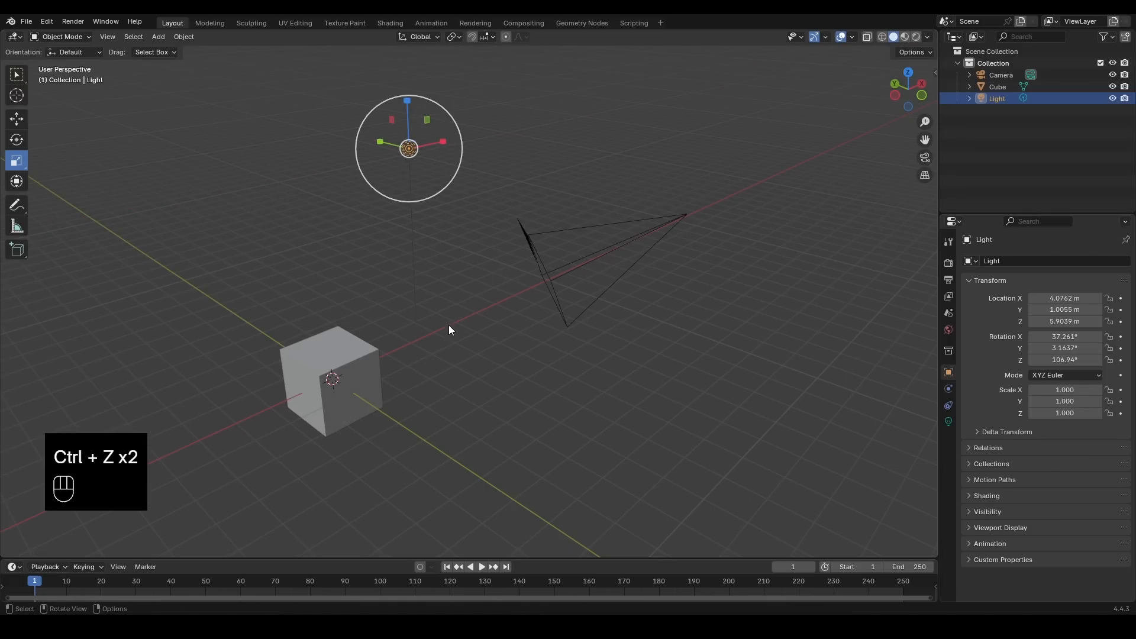
# Step: Use the combined Transform tool to raise the cube about 0.22 m, rotate it about -42° around X and stretch it along Y
pyautogui.keyDown('shift'); pyautogui.moveTo(449, 325); pyautogui.dragTo(507, 289, button='middle'); pyautogui.keyUp('shift')
pyautogui.scroll(3, 462, 334)
pyautogui.keyDown('shift'); pyautogui.moveTo(461, 333); pyautogui.dragTo(528, 300, button='middle'); pyautogui.keyUp('shift')
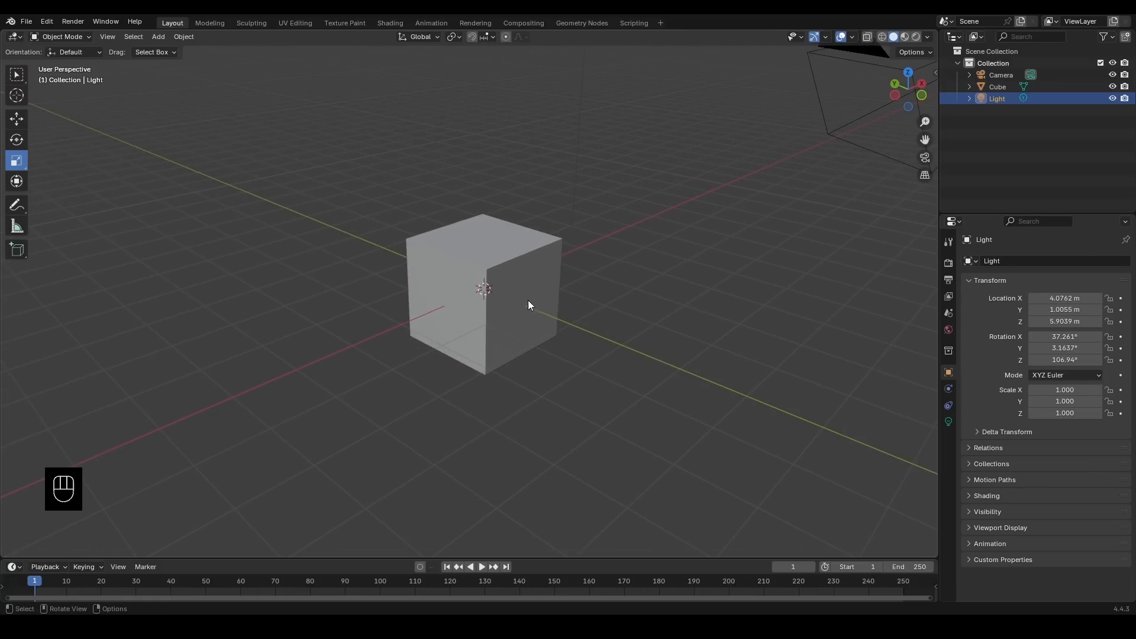
pyautogui.click(16, 183)
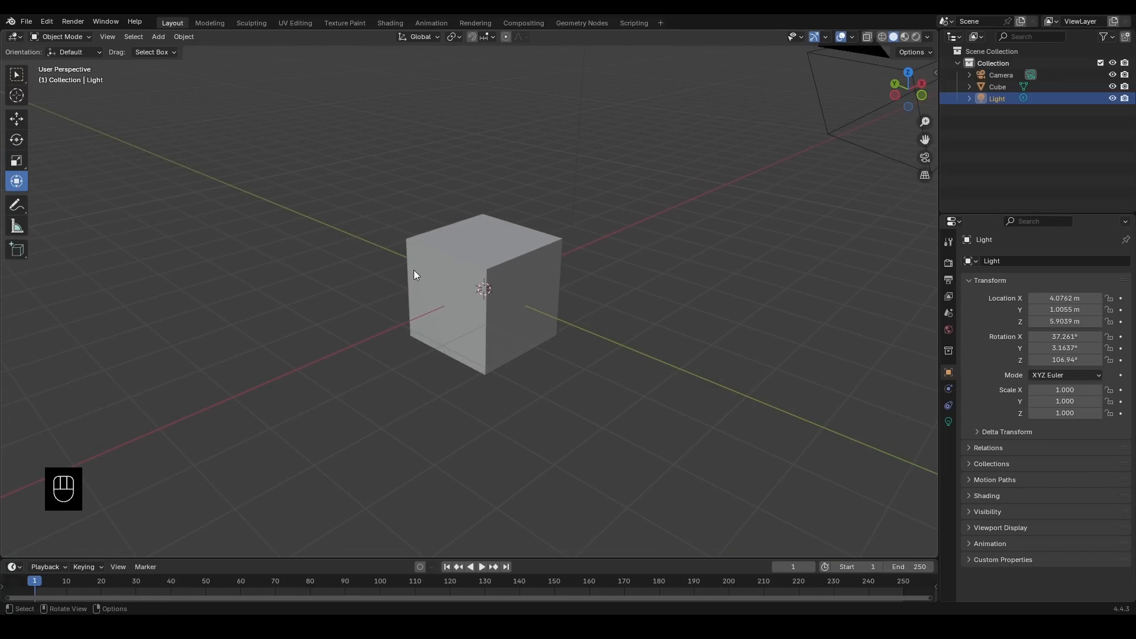
pyautogui.click(446, 261)
pyautogui.scroll(2, 457, 269)
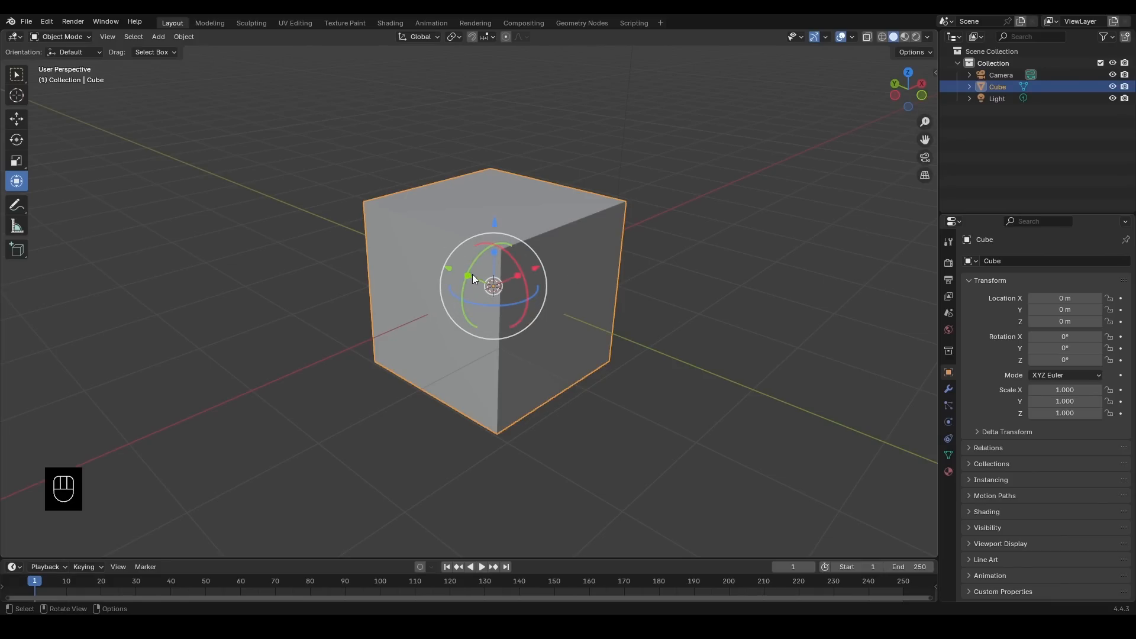
pyautogui.moveTo(545, 288)
pyautogui.mouseDown(button='middle')
pyautogui.moveTo(561, 297)
pyautogui.moveTo(524, 293)
pyautogui.mouseUp(button='middle')
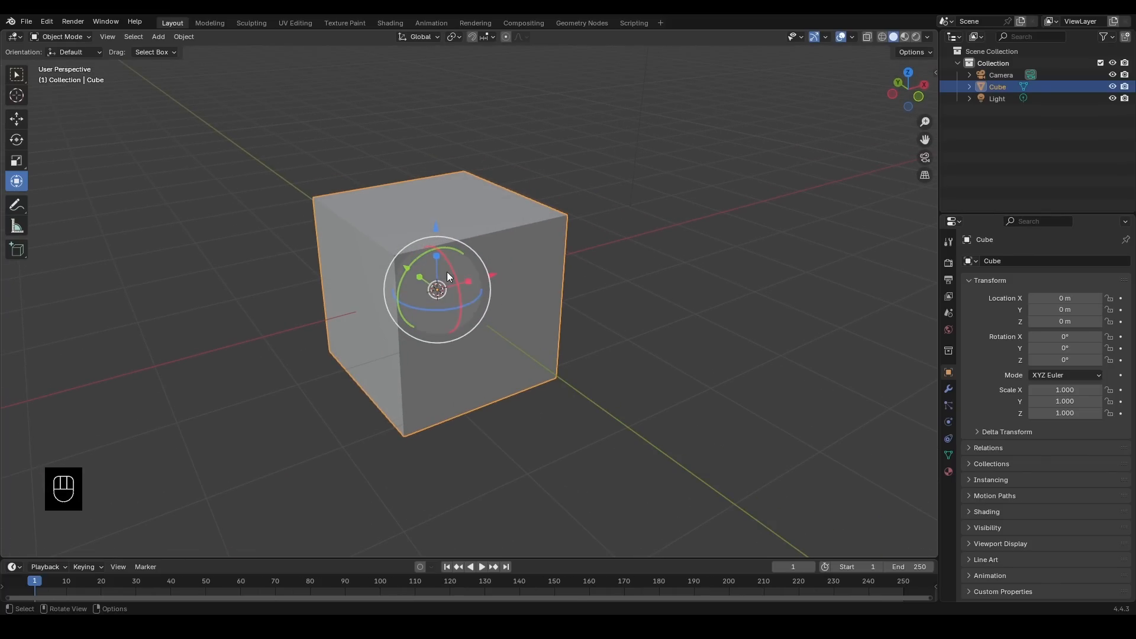
pyautogui.moveTo(437, 225); pyautogui.dragTo(435, 202)
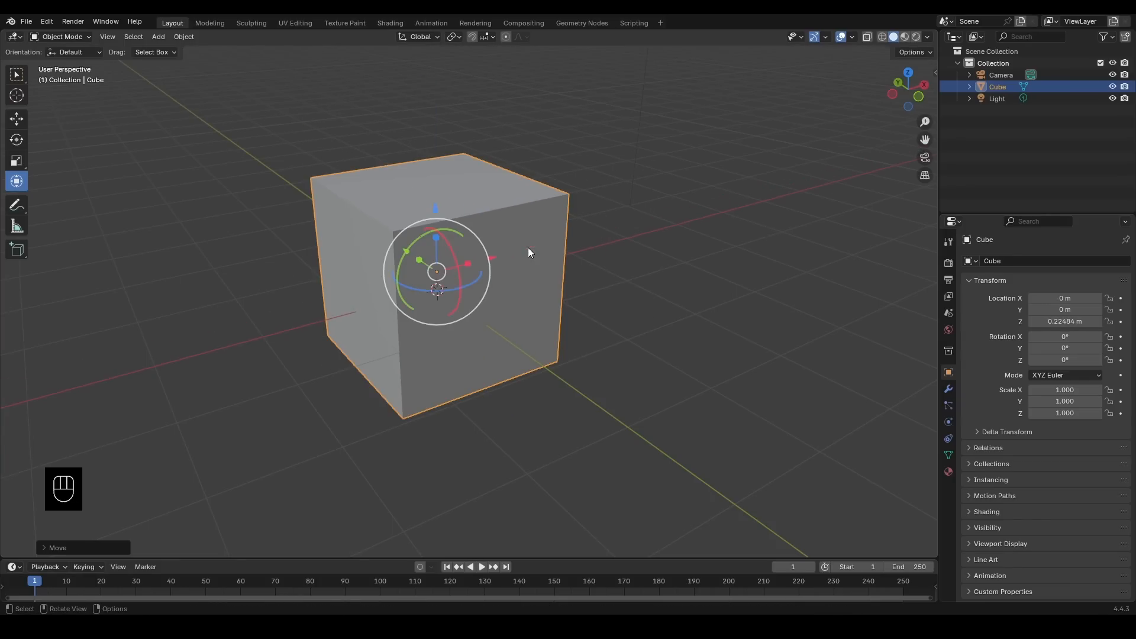
pyautogui.moveTo(458, 264); pyautogui.dragTo(379, 225)
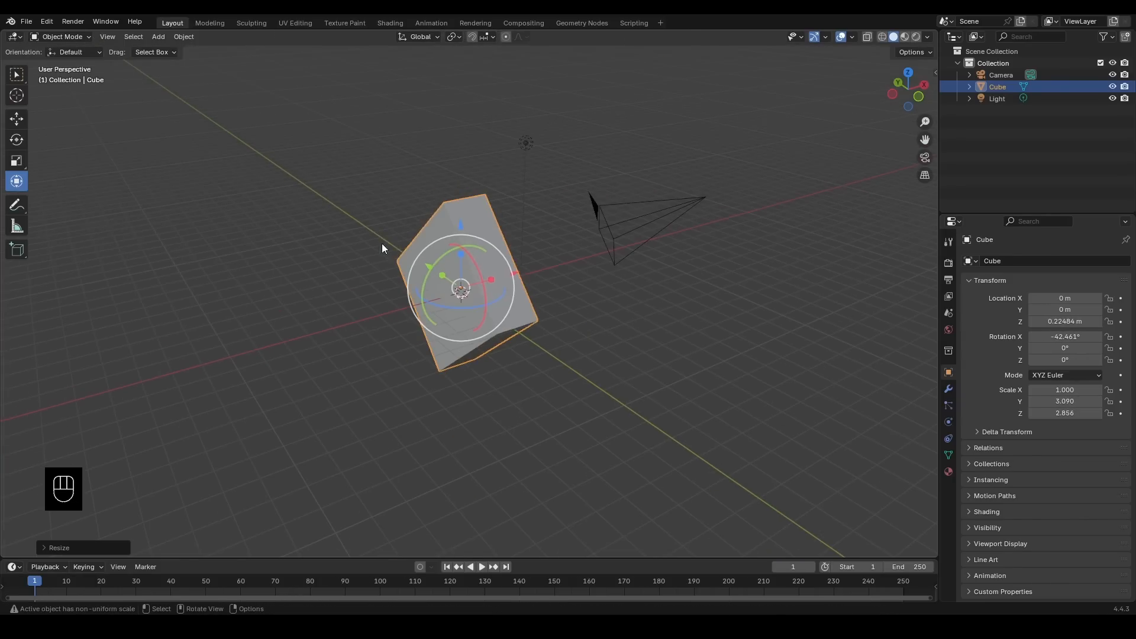
pyautogui.moveTo(510, 237); pyautogui.dragTo(477, 263, button='middle')
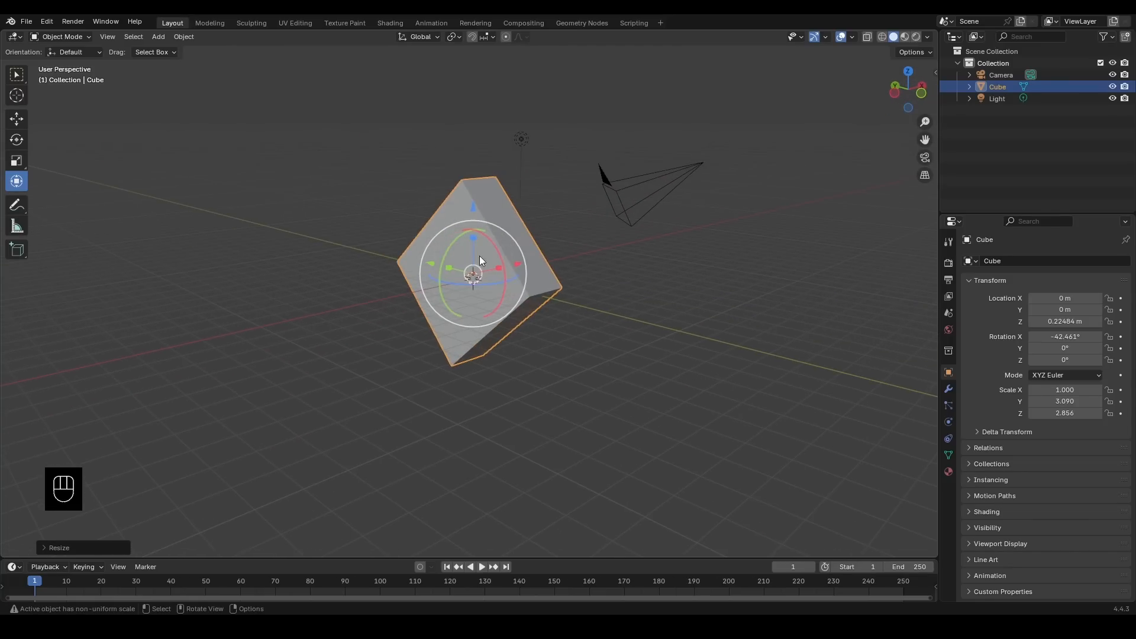
# Step: Undo the cube's move, rotation and resize
pyautogui.scroll(5, 470, 256)
pyautogui.hotkey('ctrl', 'z')
pyautogui.hotkey('ctrl', 'z')
pyautogui.hotkey('ctrl', 'z')
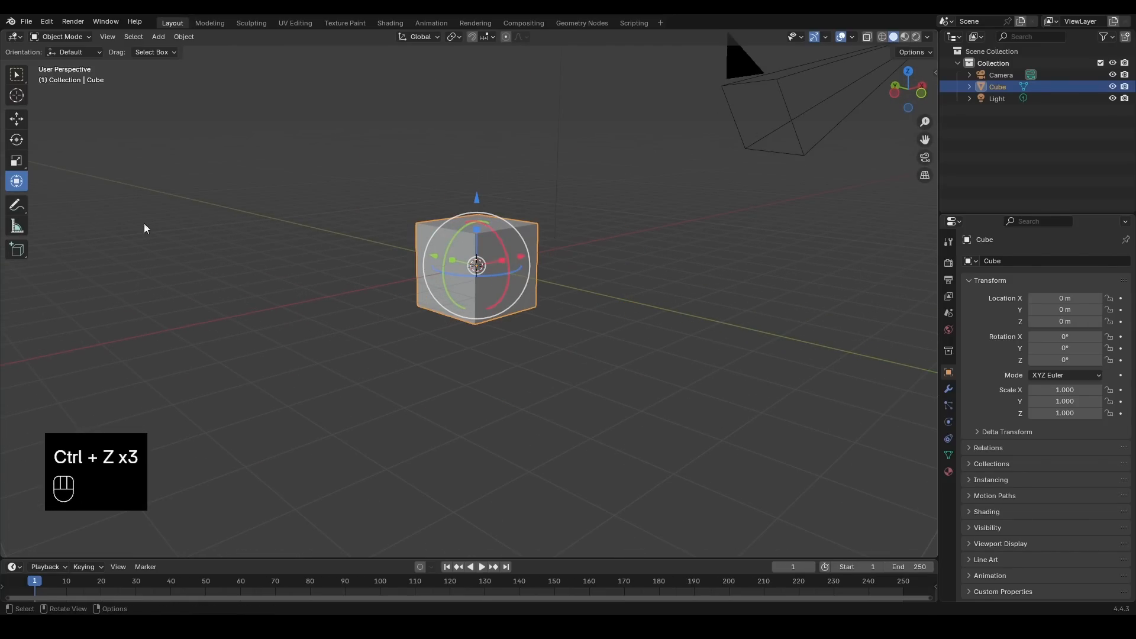
# Step: Try scribbling a freehand annotation in front of the cube, and undo it
pyautogui.click(15, 212)
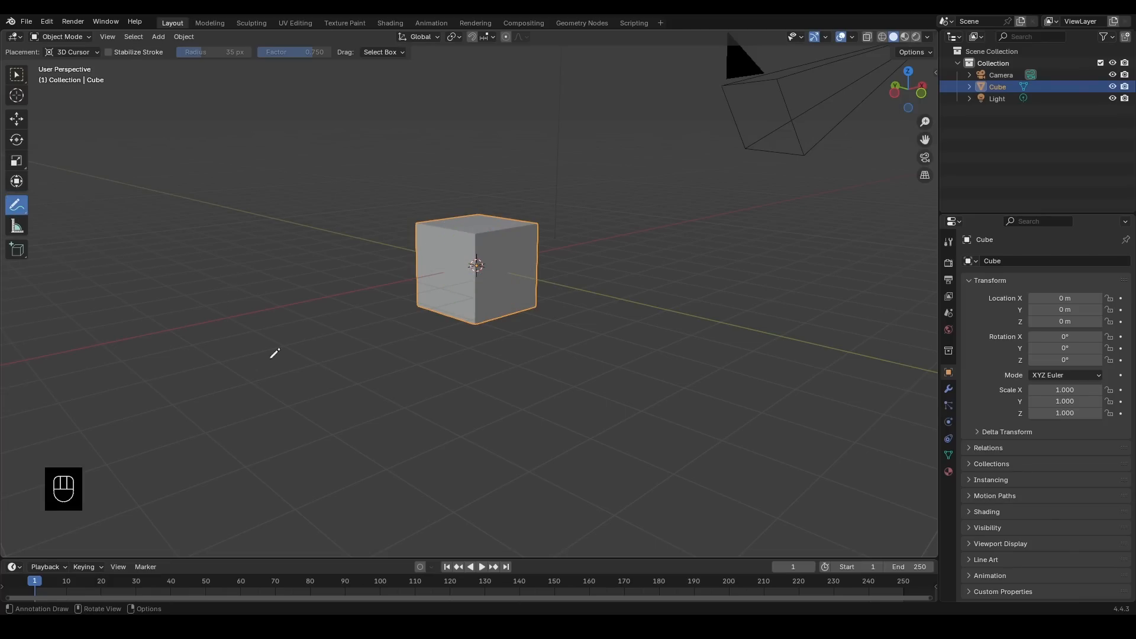
pyautogui.moveTo(299, 341); pyautogui.dragTo(318, 386)
pyautogui.moveTo(370, 285)
pyautogui.mouseDown()
pyautogui.moveTo(637, 305)
pyautogui.moveTo(373, 364)
pyautogui.mouseUp()
pyautogui.moveTo(373, 364)
pyautogui.mouseDown(button='middle')
pyautogui.moveTo(456, 309)
pyautogui.moveTo(552, 346)
pyautogui.moveTo(659, 348)
pyautogui.moveTo(629, 256)
pyautogui.moveTo(292, 300)
pyautogui.moveTo(409, 280)
pyautogui.moveTo(450, 305)
pyautogui.moveTo(435, 313)
pyautogui.mouseUp(button='middle')
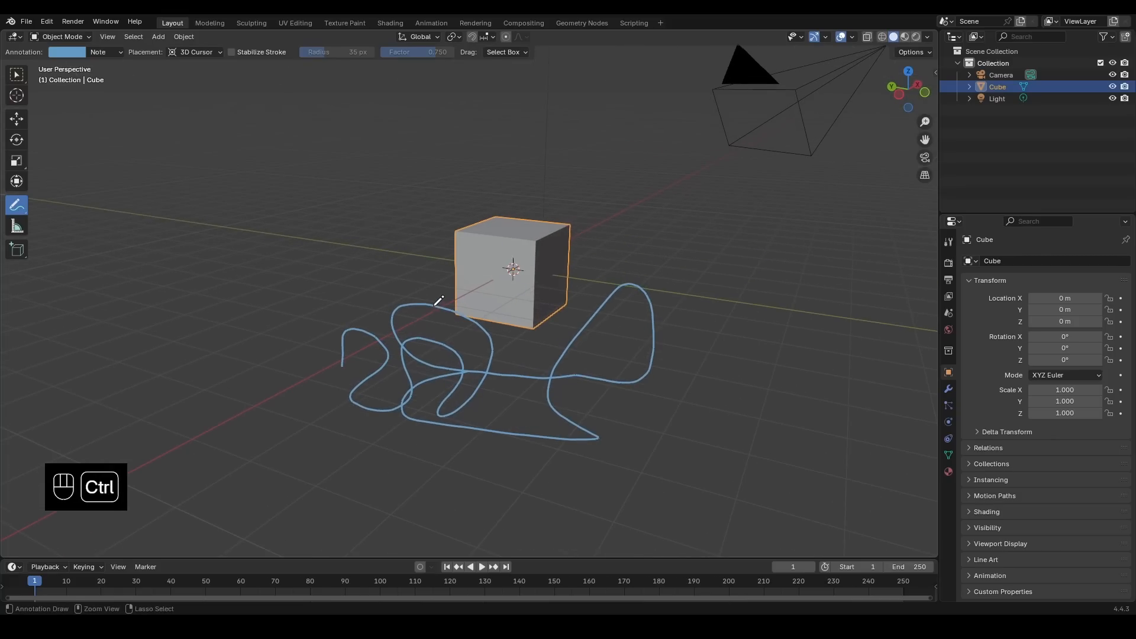
pyautogui.hotkey('ctrl', 'z')
# Step: Annotate the cube's height with two extension strokes, a vertical line between them and a handwritten "2 m" label
pyautogui.scroll(2, 444, 229)
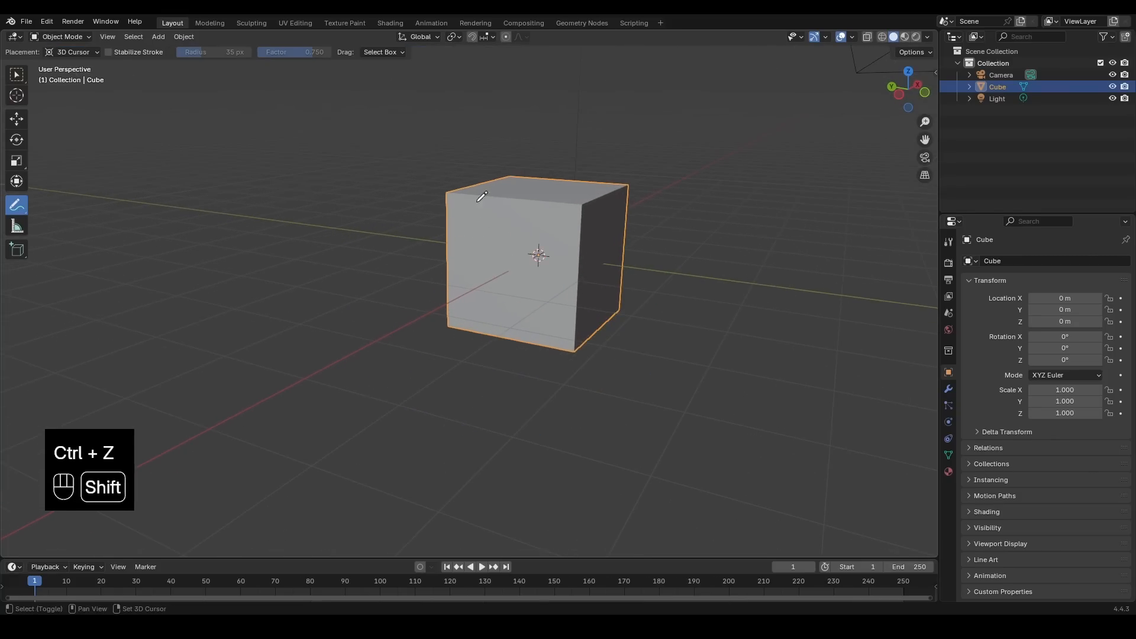
pyautogui.keyDown('shift'); pyautogui.moveTo(439, 216); pyautogui.dragTo(391, 264, button='middle'); pyautogui.keyUp('shift')
pyautogui.scroll(1, 388, 260)
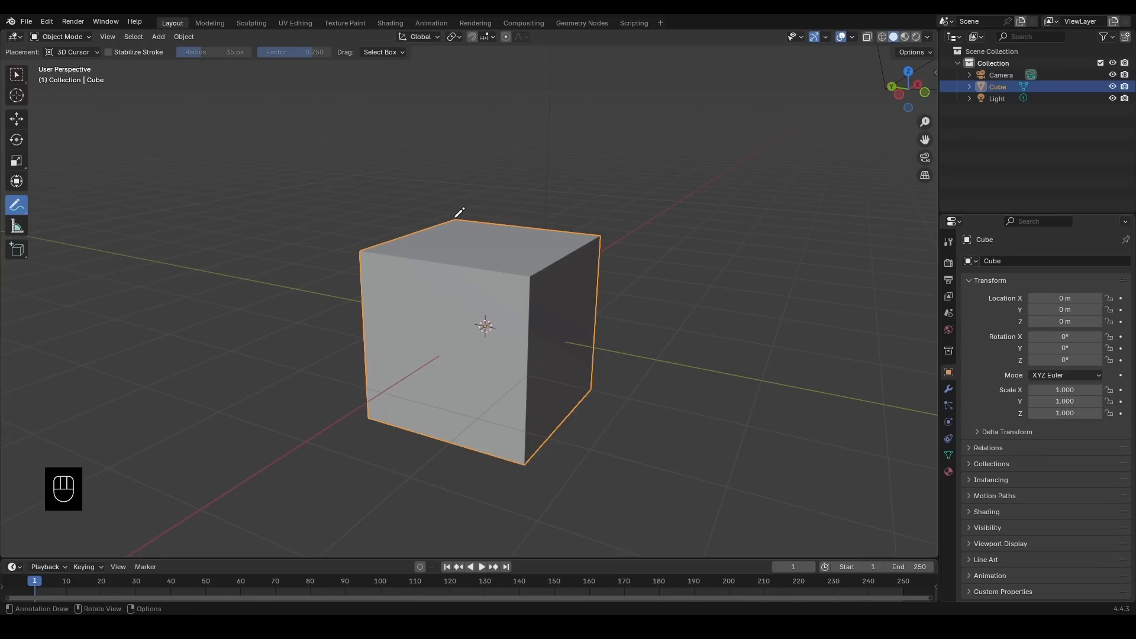
pyautogui.moveTo(455, 217); pyautogui.dragTo(708, 218)
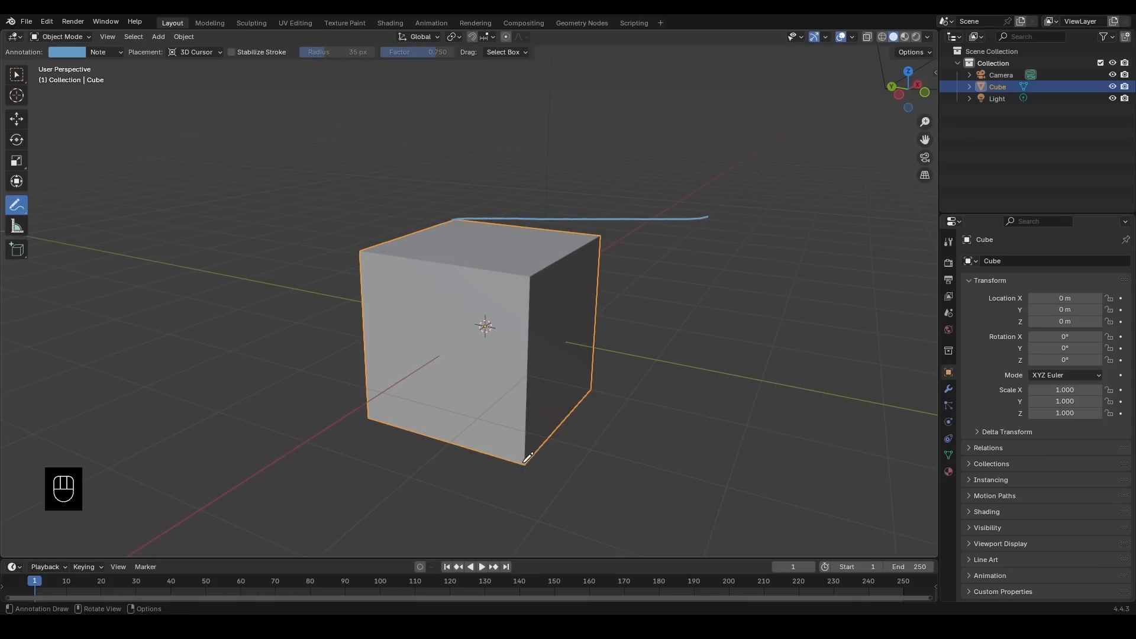
pyautogui.moveTo(529, 461); pyautogui.dragTo(735, 448)
pyautogui.moveTo(698, 225); pyautogui.dragTo(701, 447)
pyautogui.moveTo(730, 315)
pyautogui.mouseDown()
pyautogui.moveTo(749, 336)
pyautogui.moveTo(762, 313)
pyautogui.moveTo(793, 292)
pyautogui.moveTo(797, 304)
pyautogui.mouseUp()
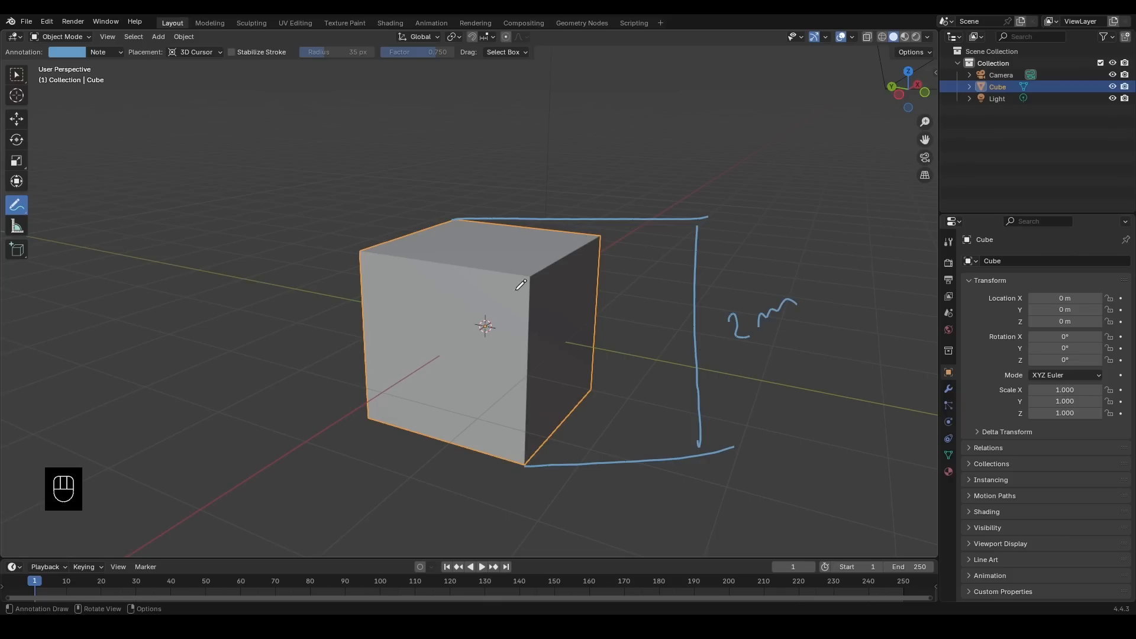
# Step: Undo all the strokes of the height annotation
pyautogui.hotkey('ctrl', 'z')
pyautogui.hotkey('ctrl', 'z')
pyautogui.hotkey('ctrl', 'z')
pyautogui.hotkey('ctrl', 'z')
pyautogui.hotkey('ctrl', 'z')
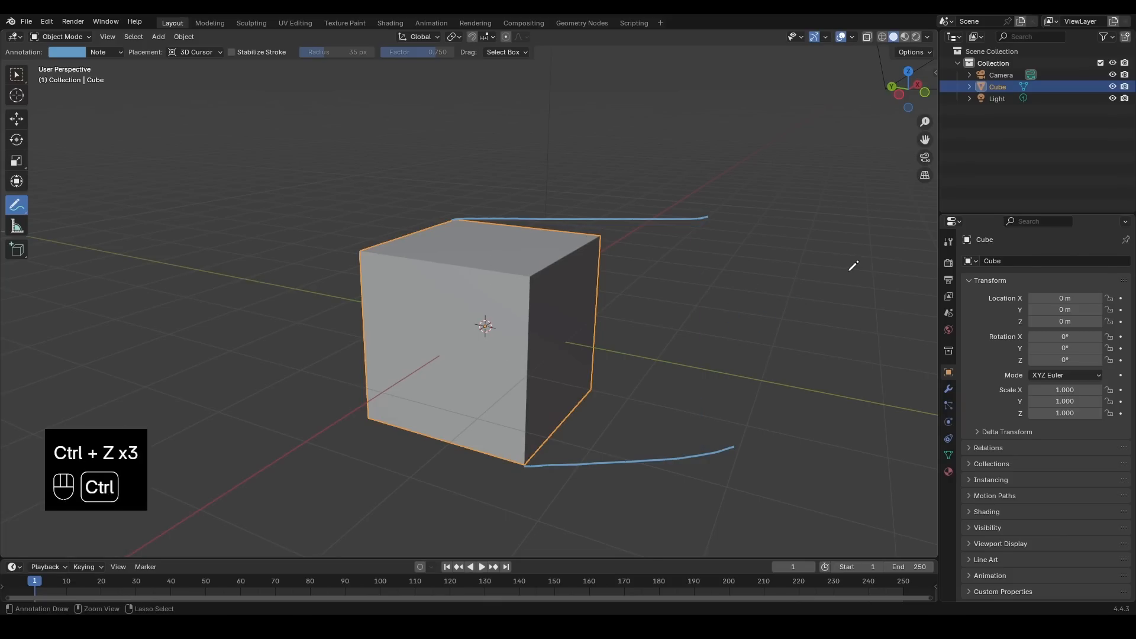
# Step: Measure the cube from its upper back corner to its lower front corner and down its side edge, removing each ruler
pyautogui.click(16, 226)
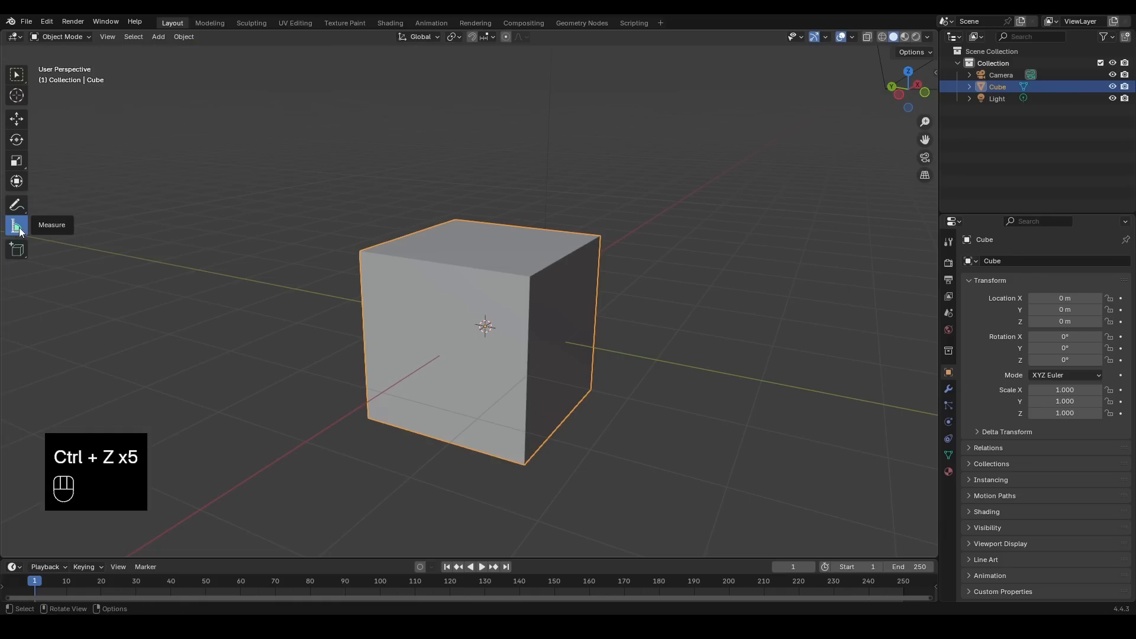
pyautogui.moveTo(290, 173); pyautogui.dragTo(329, 423)
pyautogui.hotkey('ctrl', 'z')
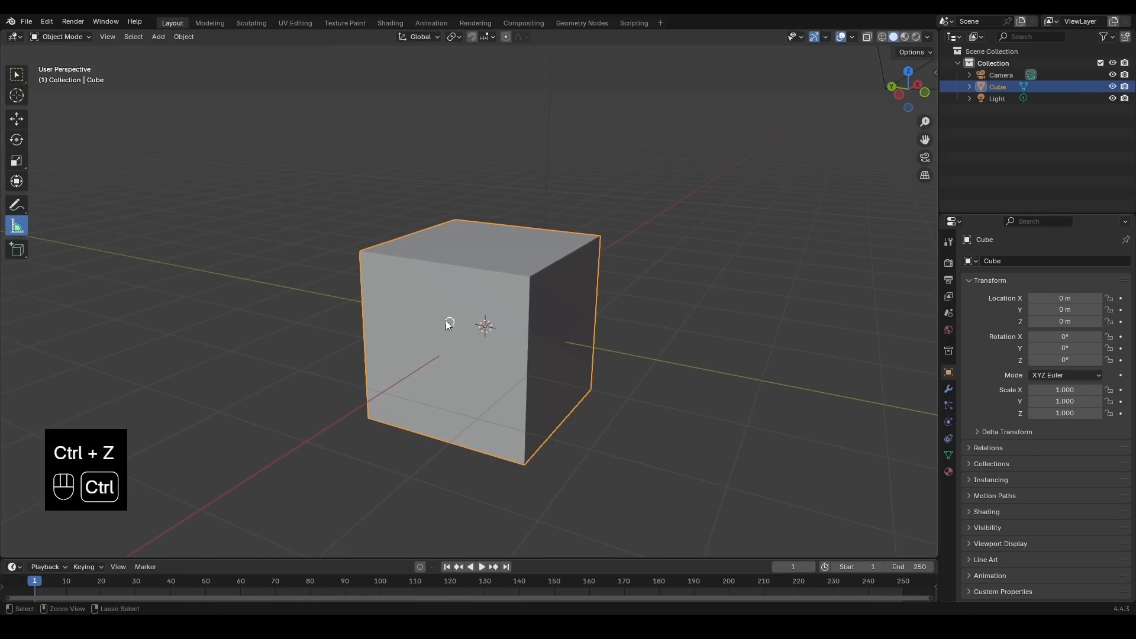
pyautogui.moveTo(455, 219); pyautogui.dragTo(523, 465)
pyautogui.hotkey('ctrl', 'z')
pyautogui.moveTo(358, 250); pyautogui.dragTo(389, 401)
pyautogui.hotkey('ctrl', 'z')
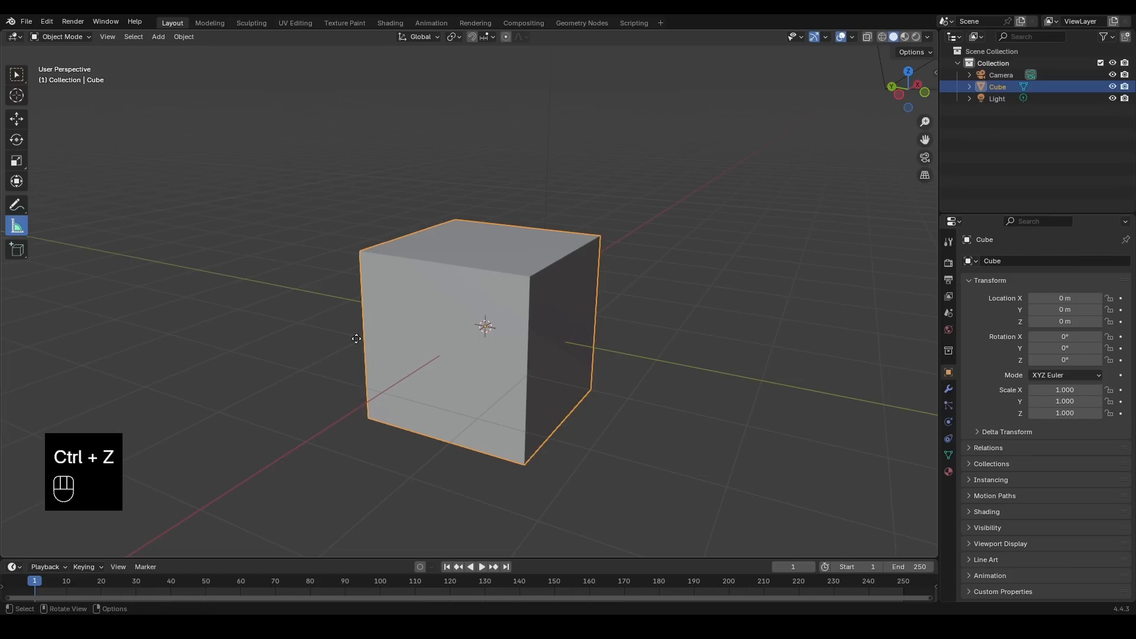
# Step: Draw a long box on the positive Y side of the default cube with the Add Cube tool
pyautogui.click(16, 256)
pyautogui.click(258, 376)
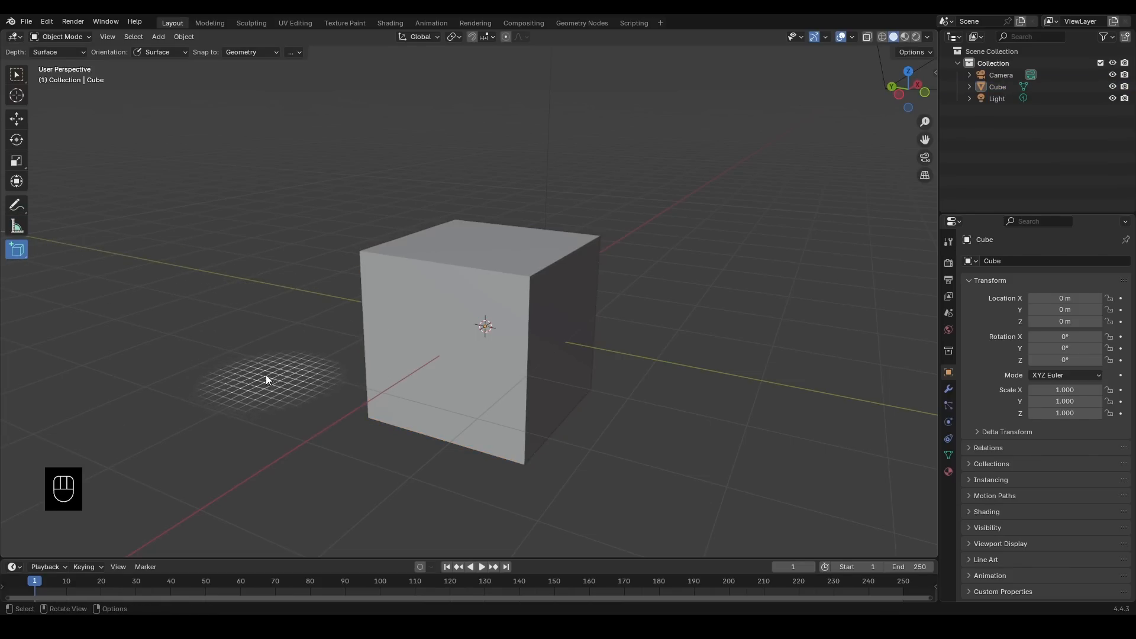
pyautogui.moveTo(201, 333); pyautogui.dragTo(251, 356)
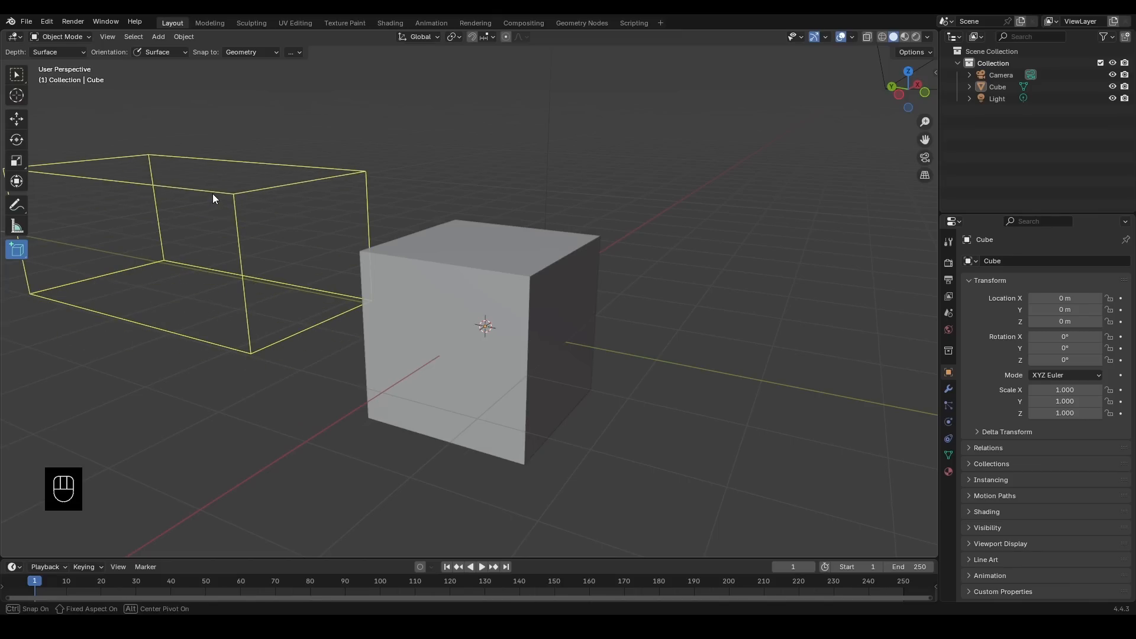
pyautogui.click(212, 194)
# Step: Draw two more boxes, one on the negative Y side of the default cube and one farther out along negative X
pyautogui.scroll(-3, 602, 228)
pyautogui.moveTo(666, 318); pyautogui.dragTo(786, 411)
pyautogui.click(768, 247)
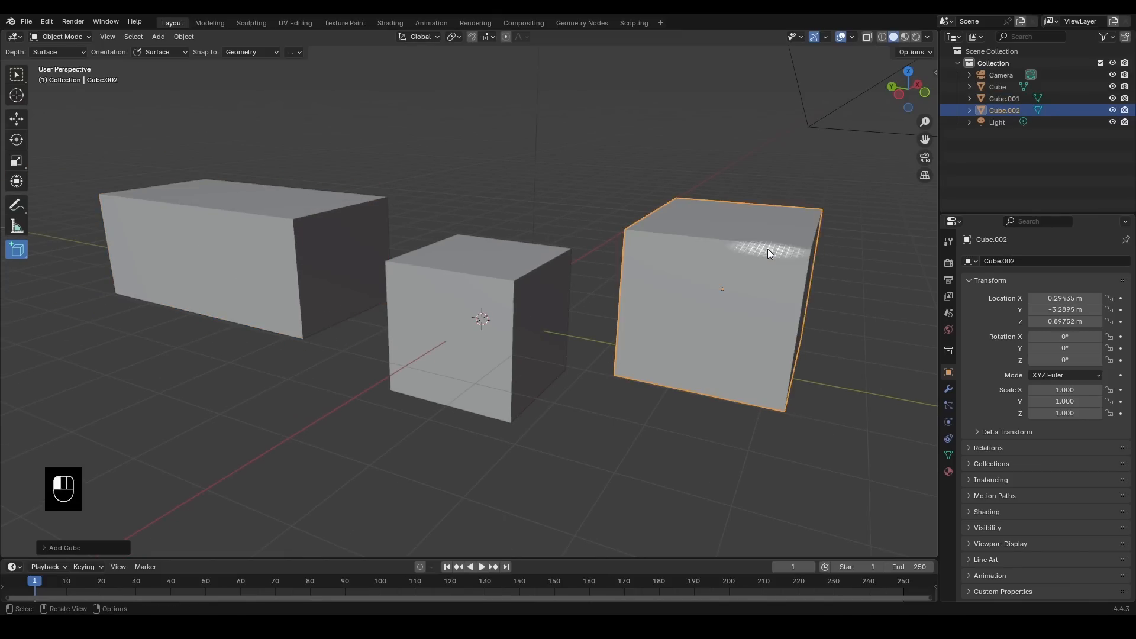
pyautogui.scroll(-4, 395, 398)
pyautogui.moveTo(234, 374); pyautogui.dragTo(333, 414)
pyautogui.click(310, 304)
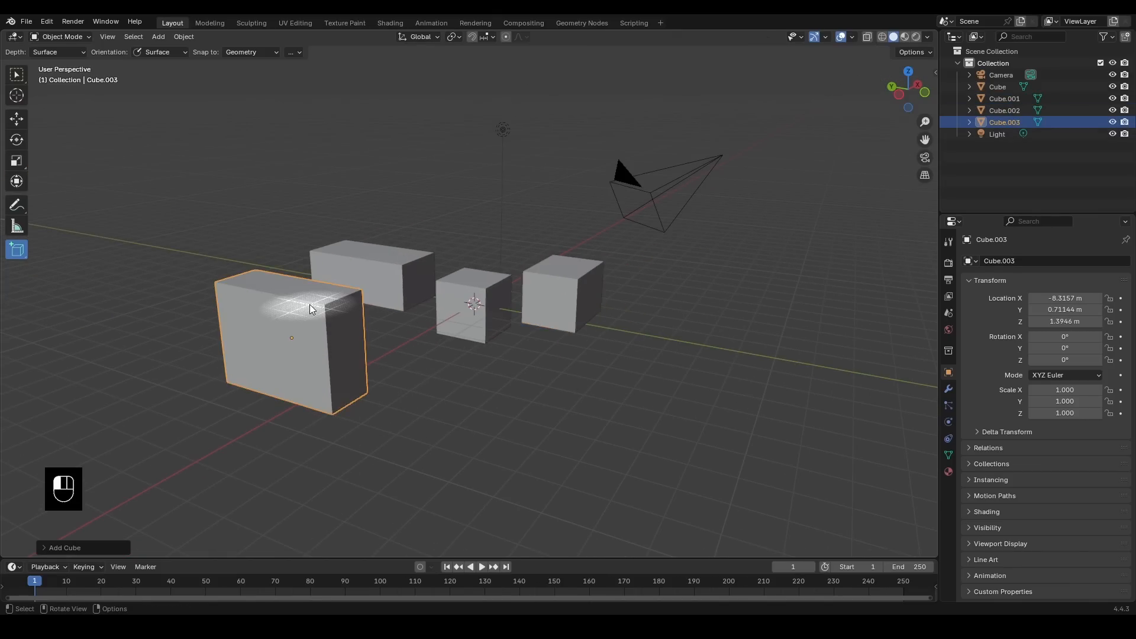
pyautogui.rightClick(17, 253)
pyautogui.click(16, 253)
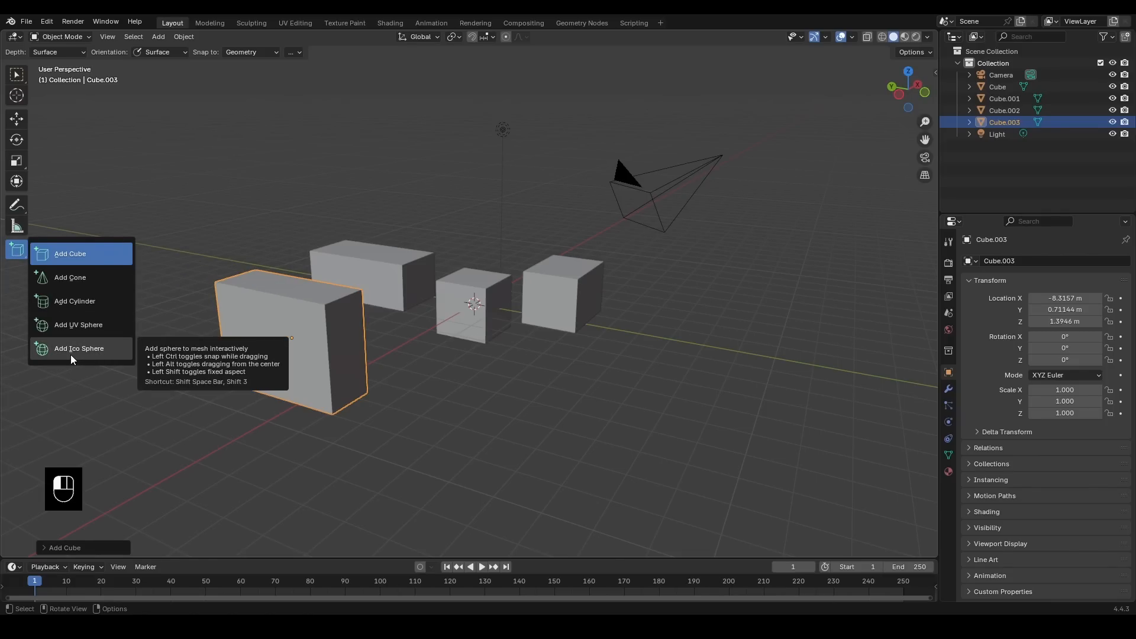
pyautogui.click(20, 255)
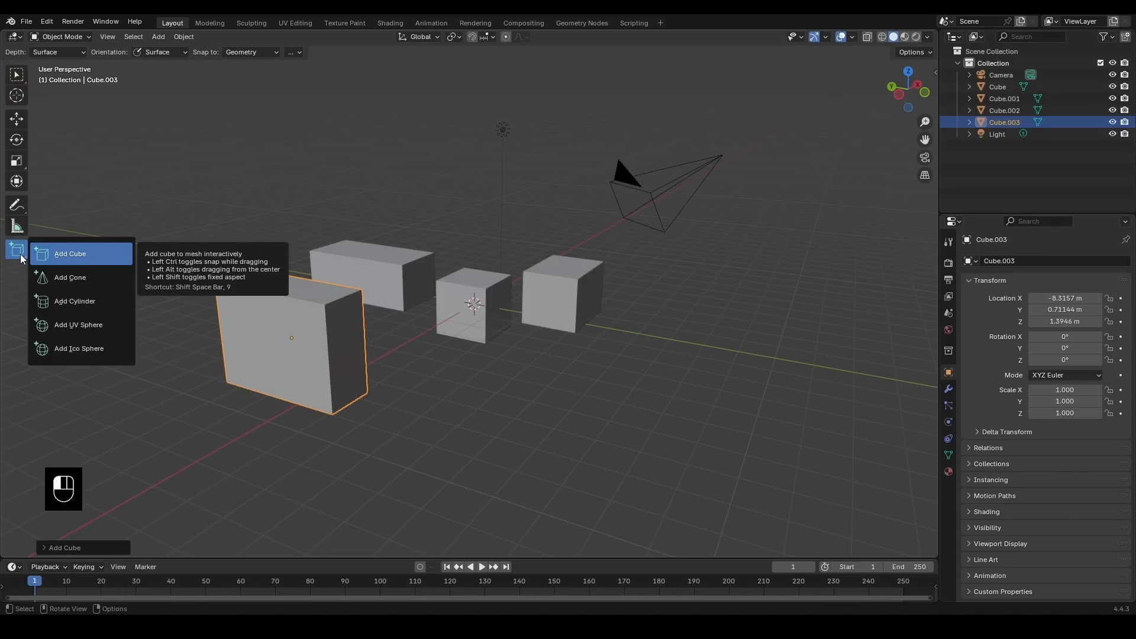
pyautogui.click(21, 213)
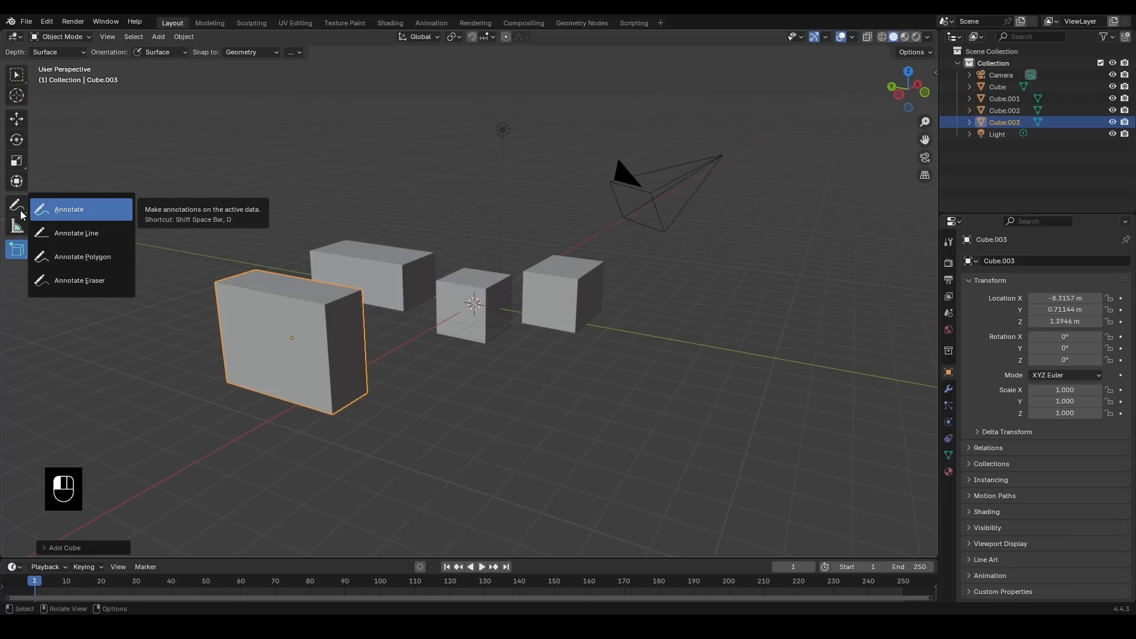
# Step: Undo the three boxes added around the default cube and switch to the Move tool
pyautogui.hotkey('ctrl', 'z')
pyautogui.hotkey('ctrl', 'z')
pyautogui.hotkey('ctrl', 'z')
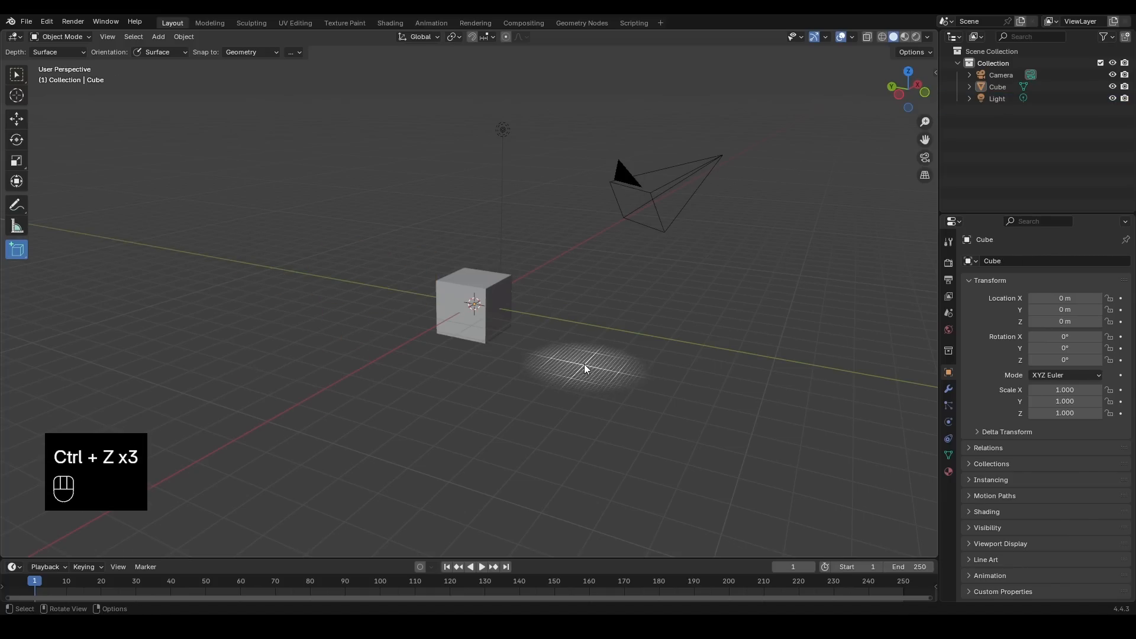
pyautogui.click(18, 119)
pyautogui.scroll(2, 492, 279)
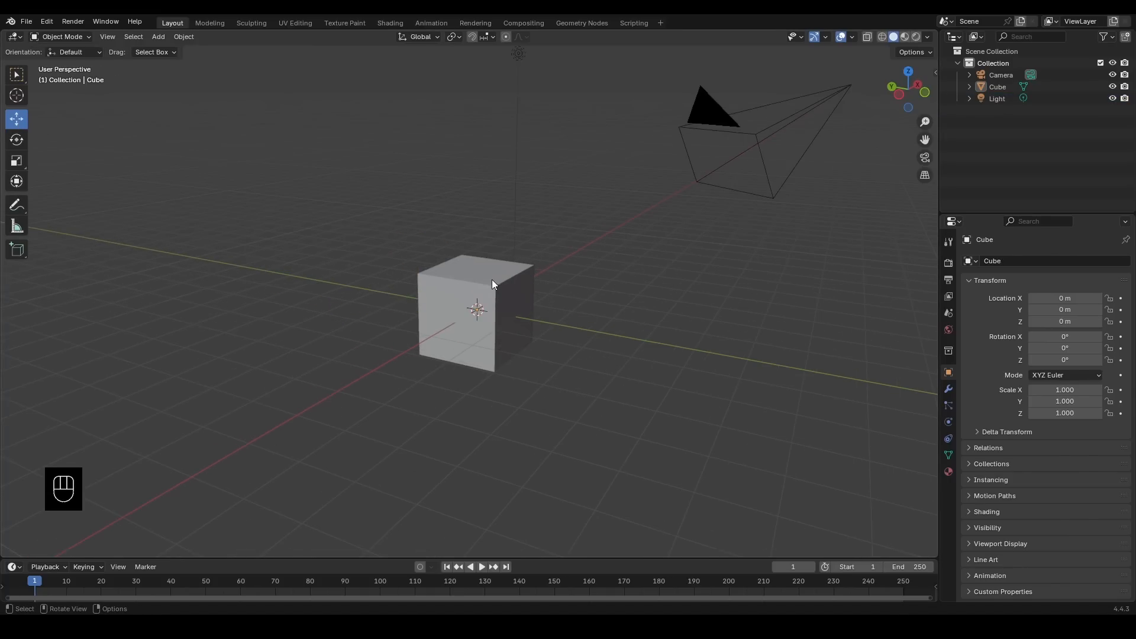
pyautogui.scroll(-1, 492, 279)
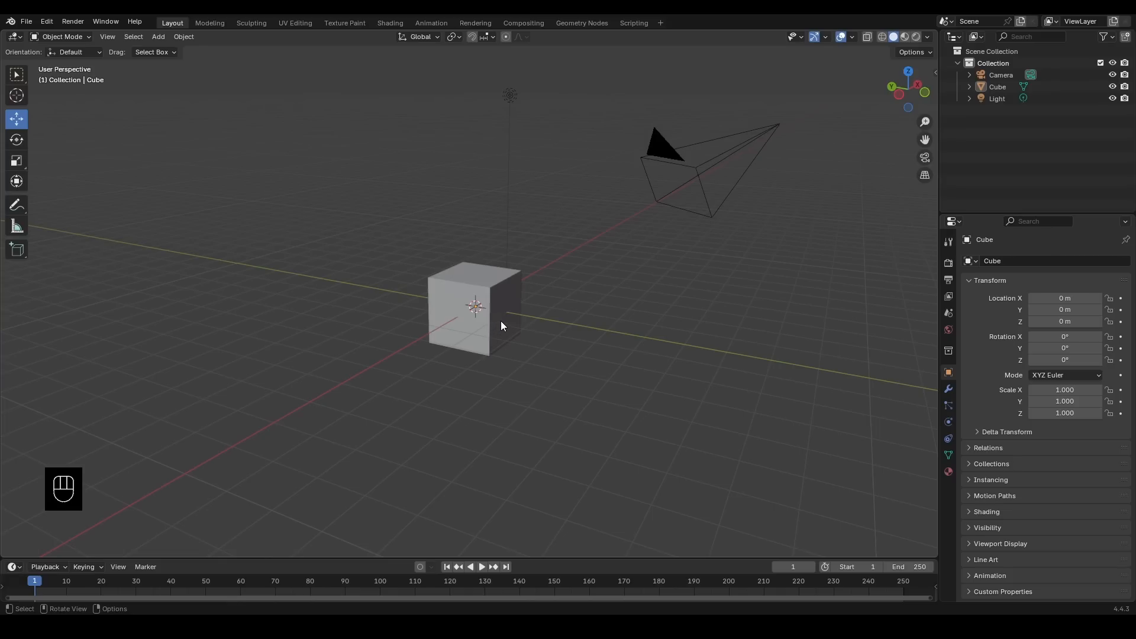
pyautogui.scroll(2, 501, 324)
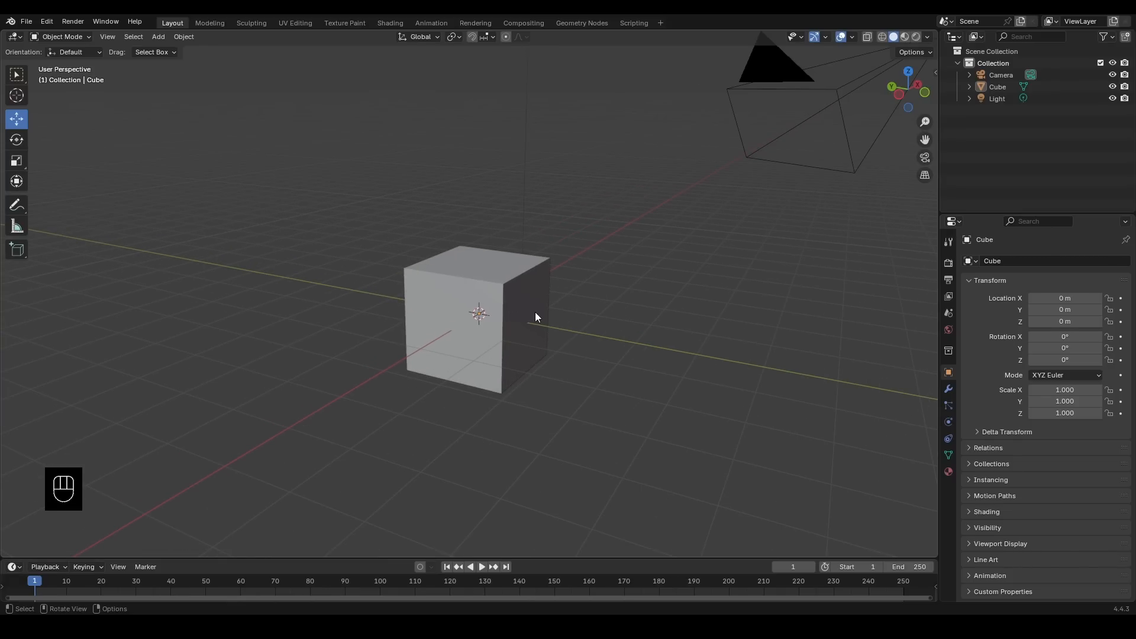